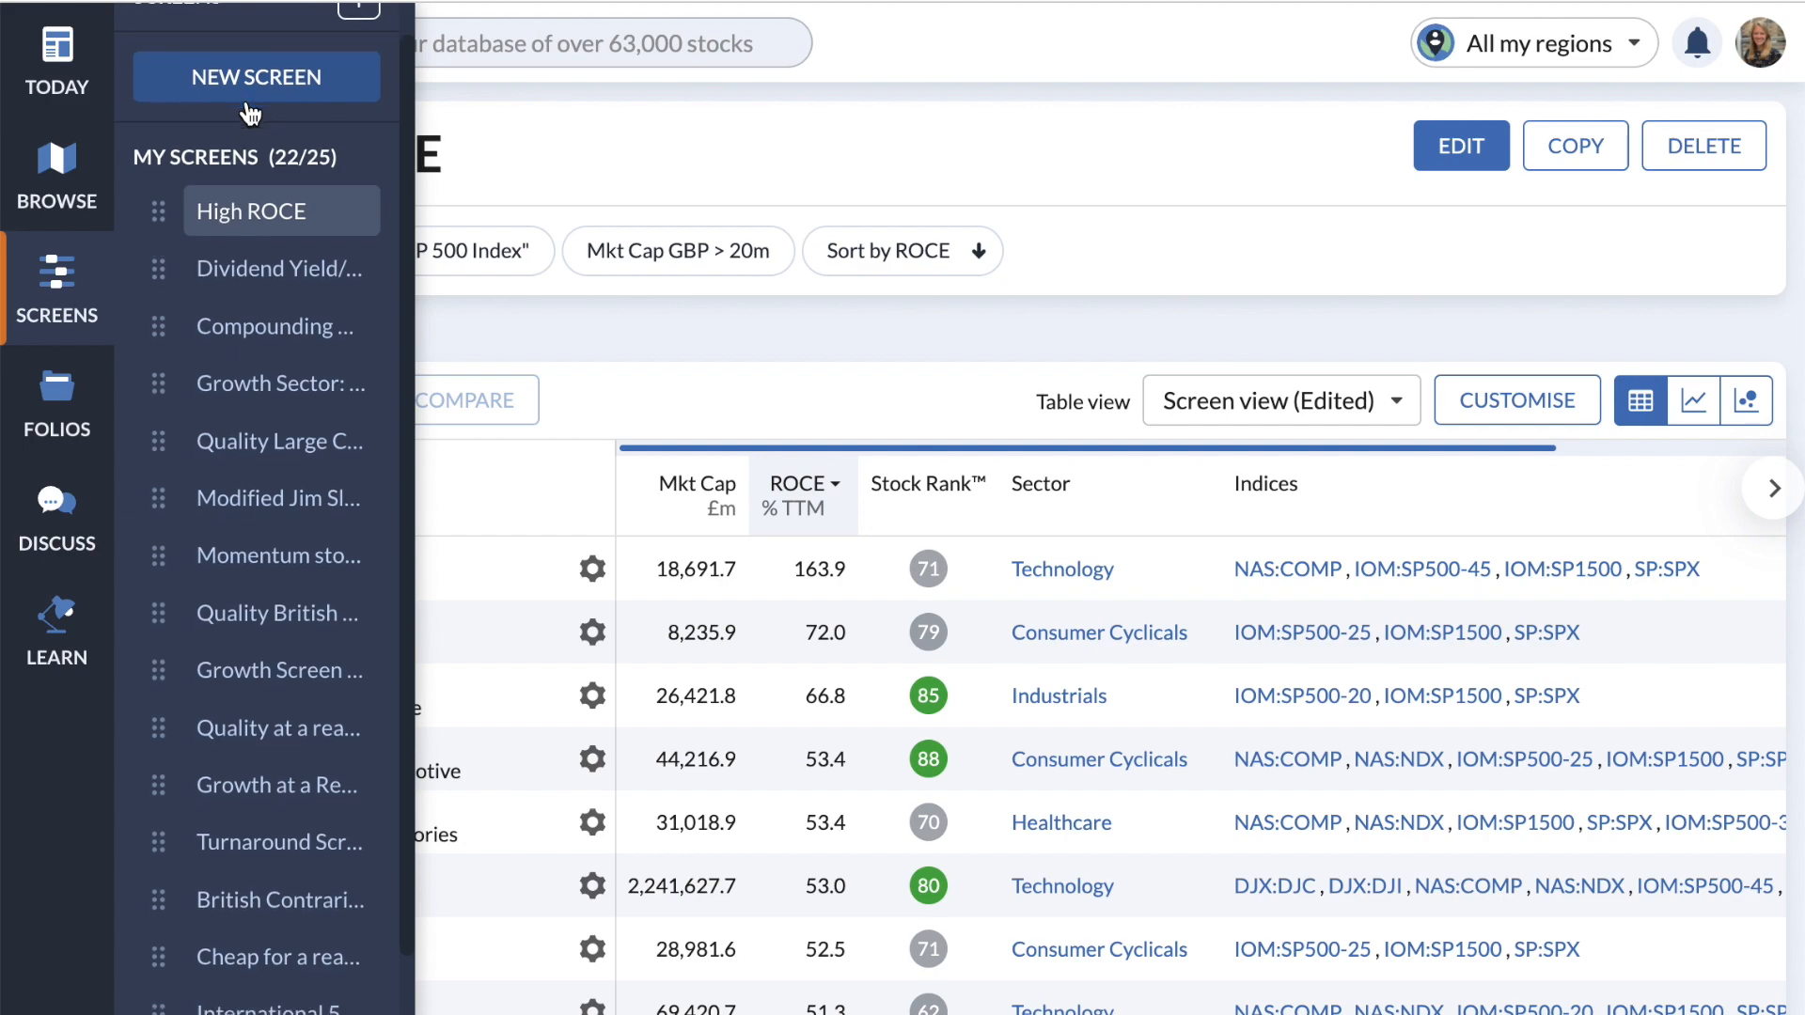
- Create a new stock screen and save it under the name "Warren Buffett Screen"
left_click(250, 106)
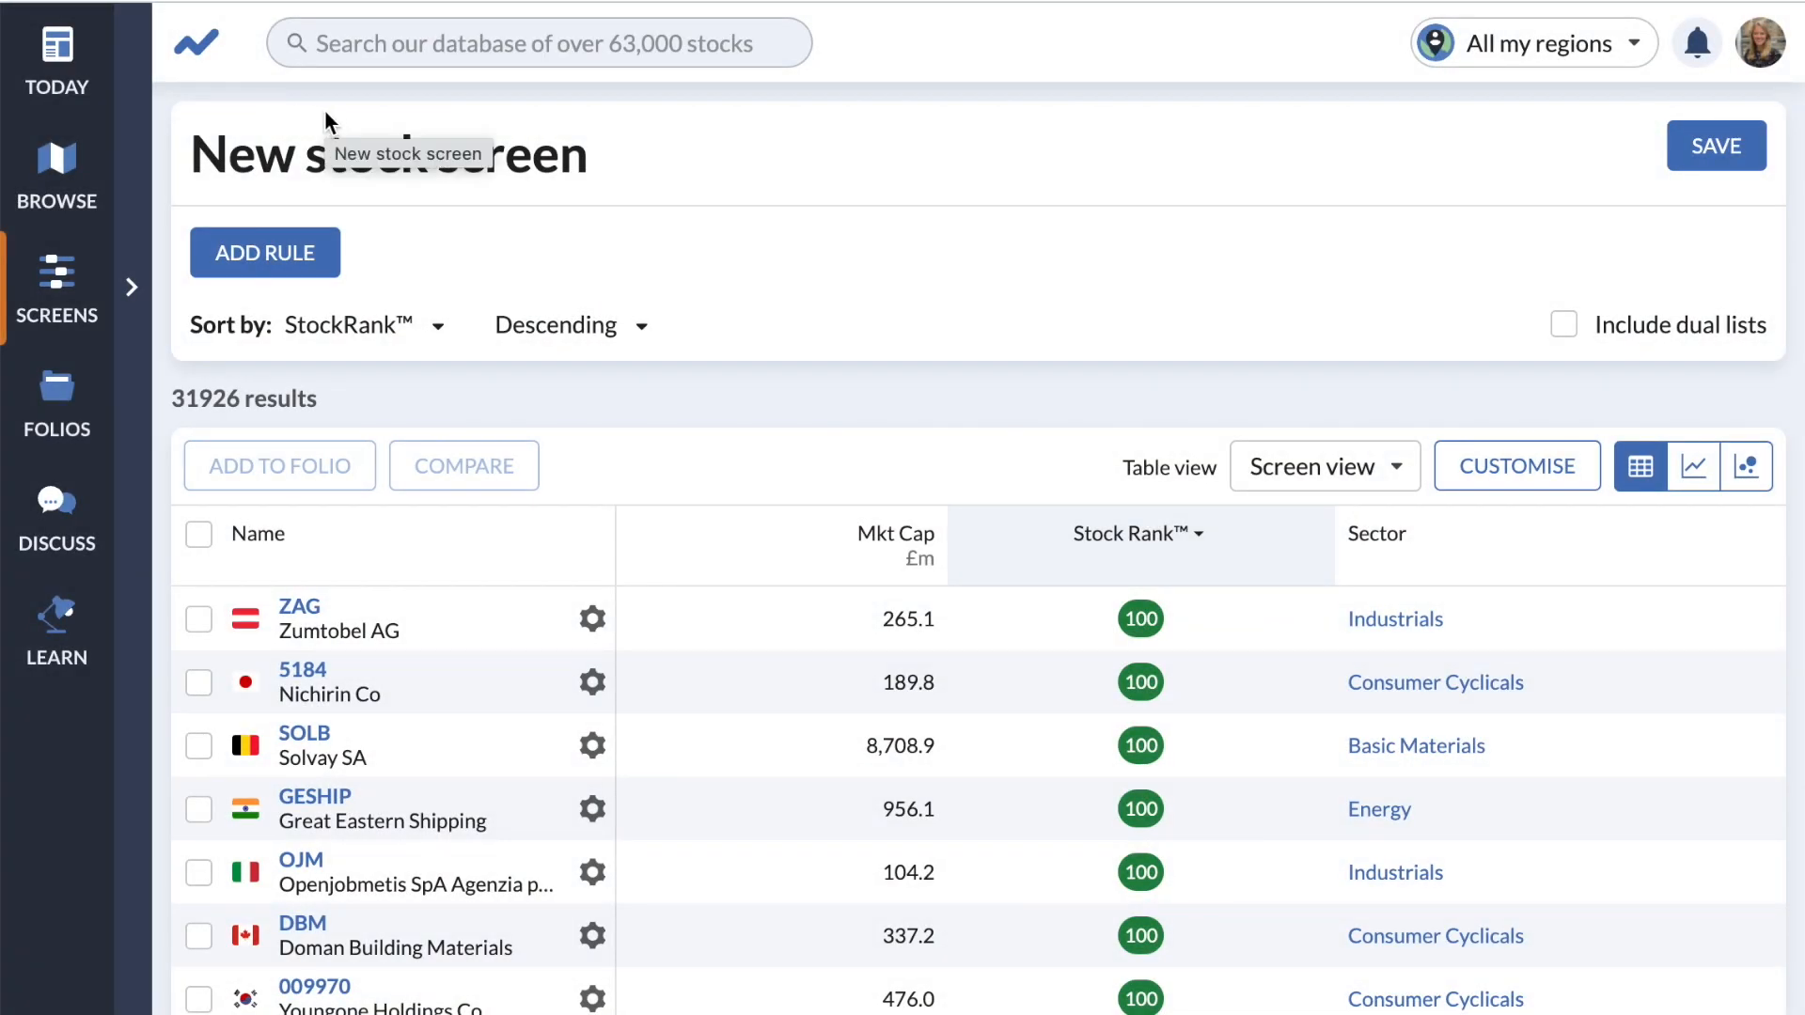
left_click(1715, 150)
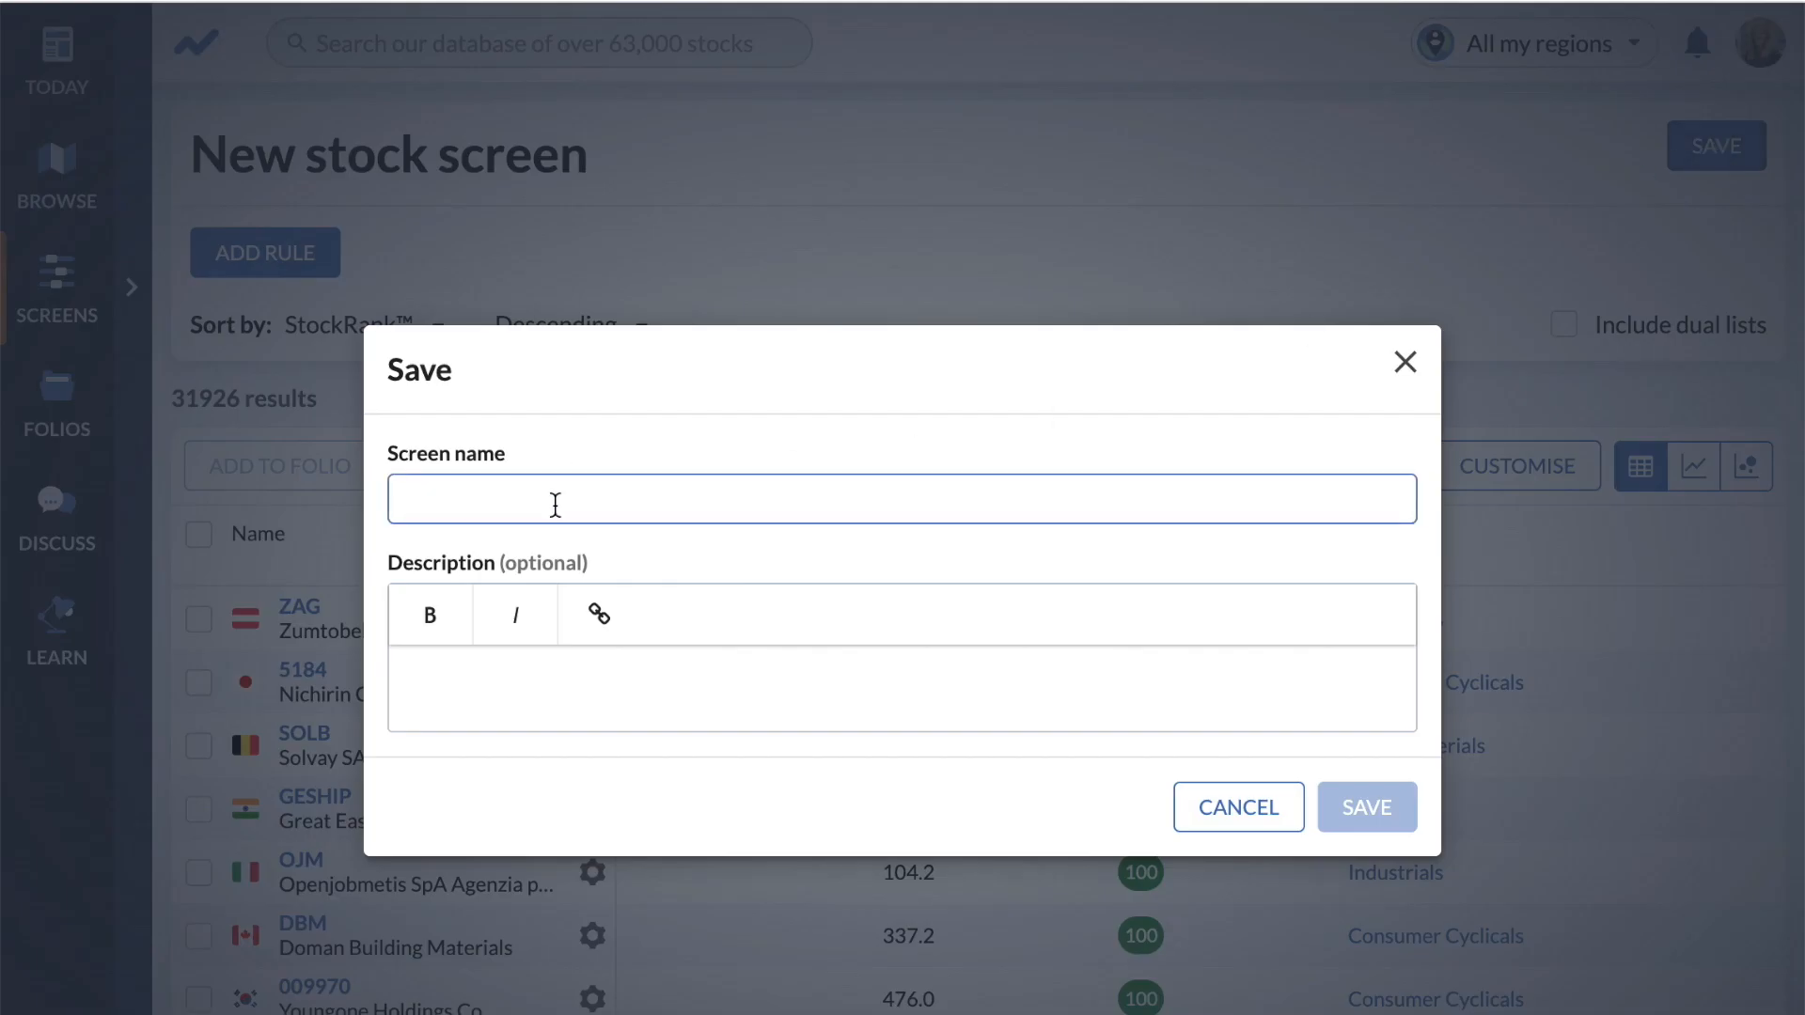
type("Warre")
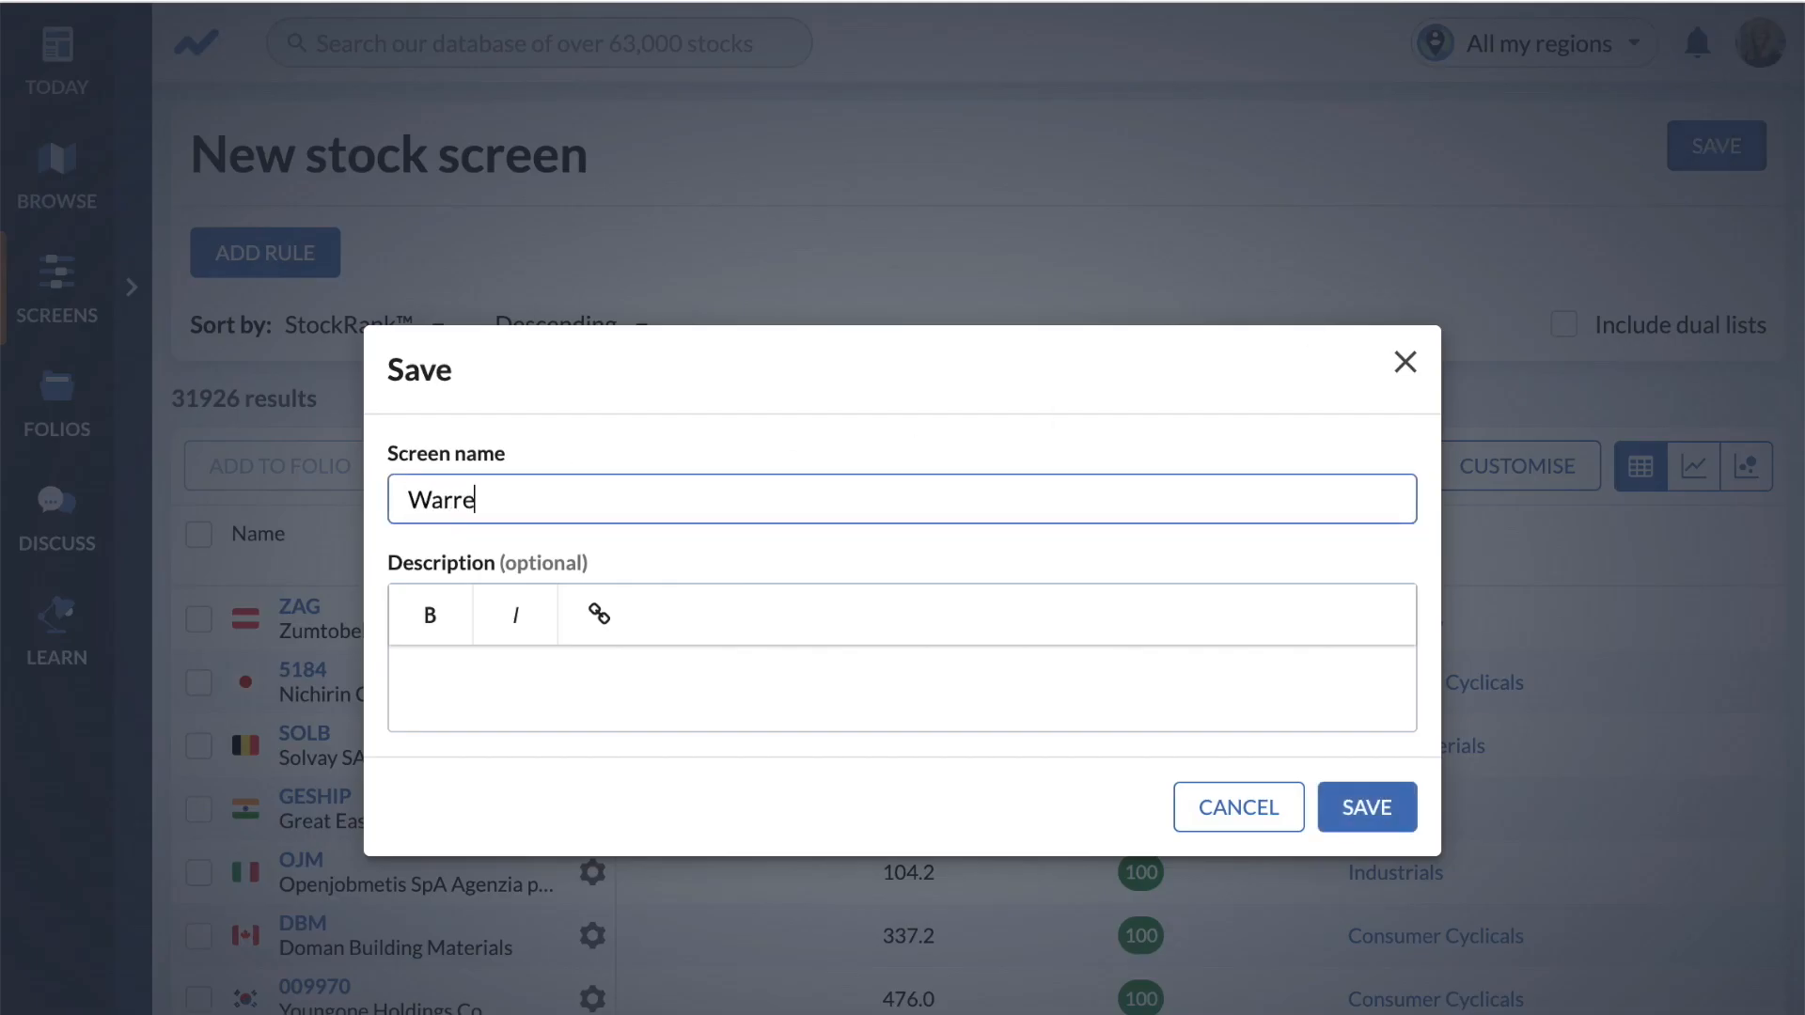
type("n Buffett Screen")
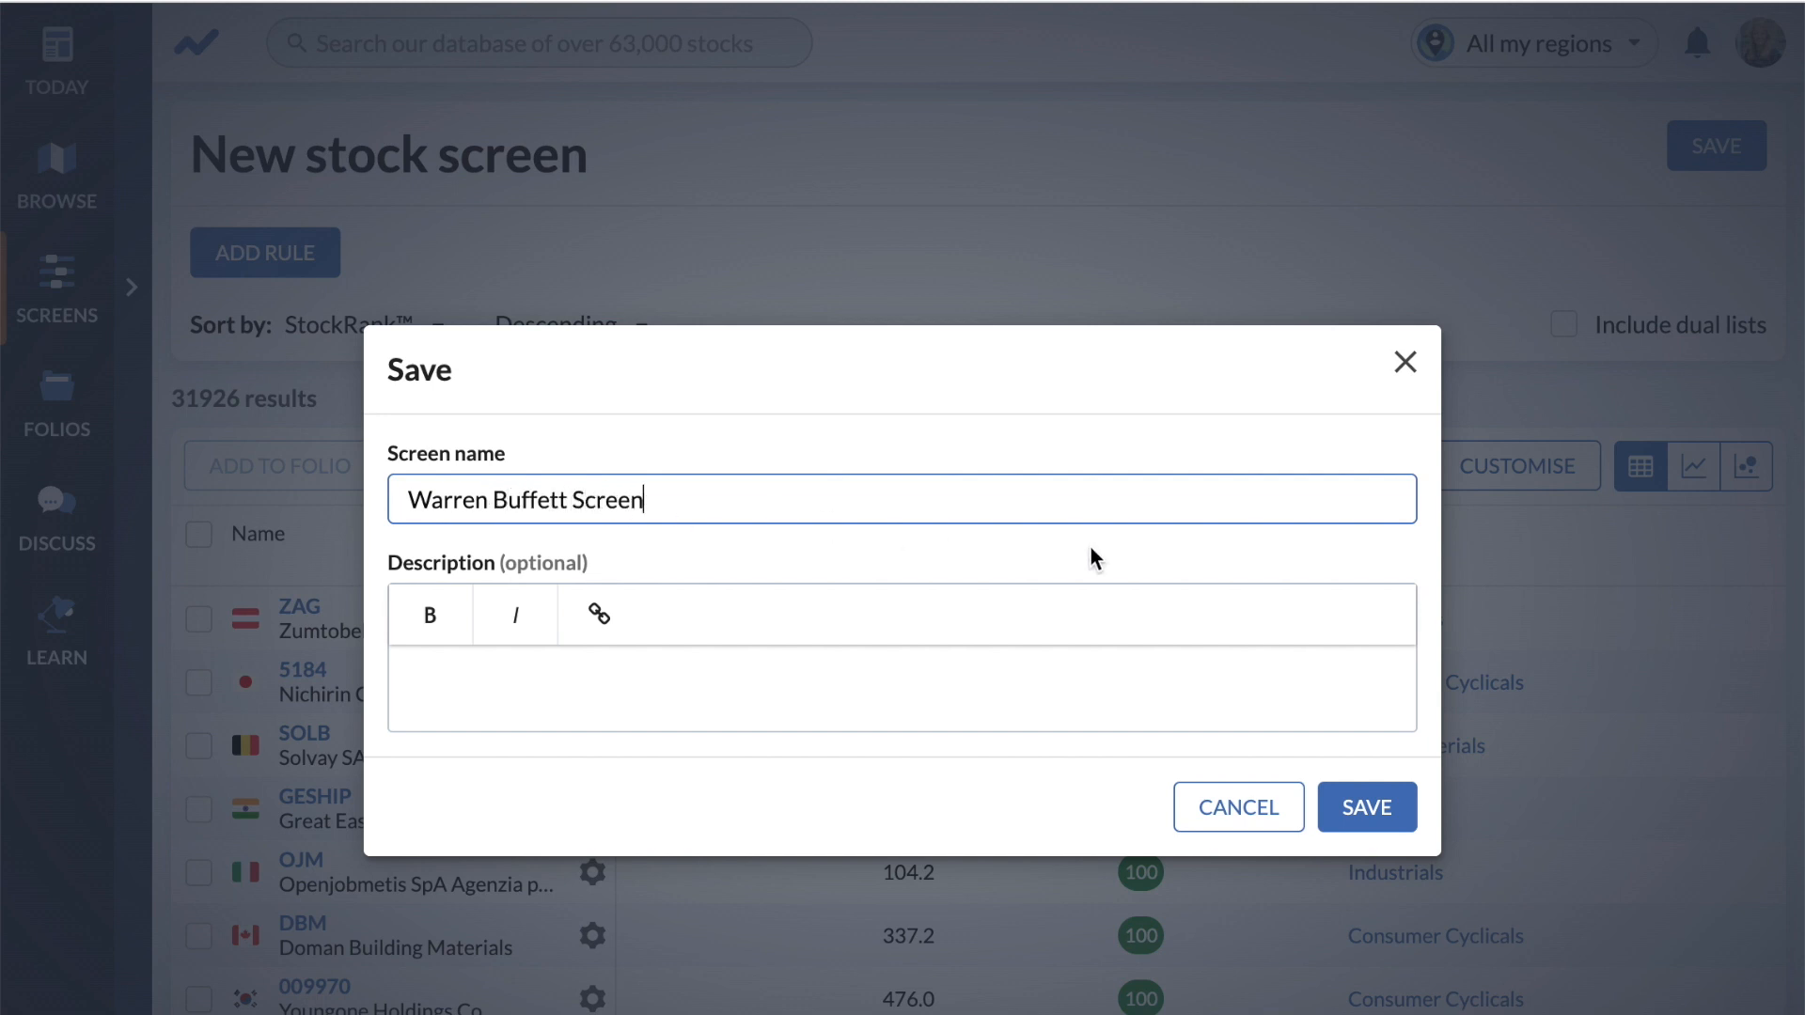
left_click(1352, 816)
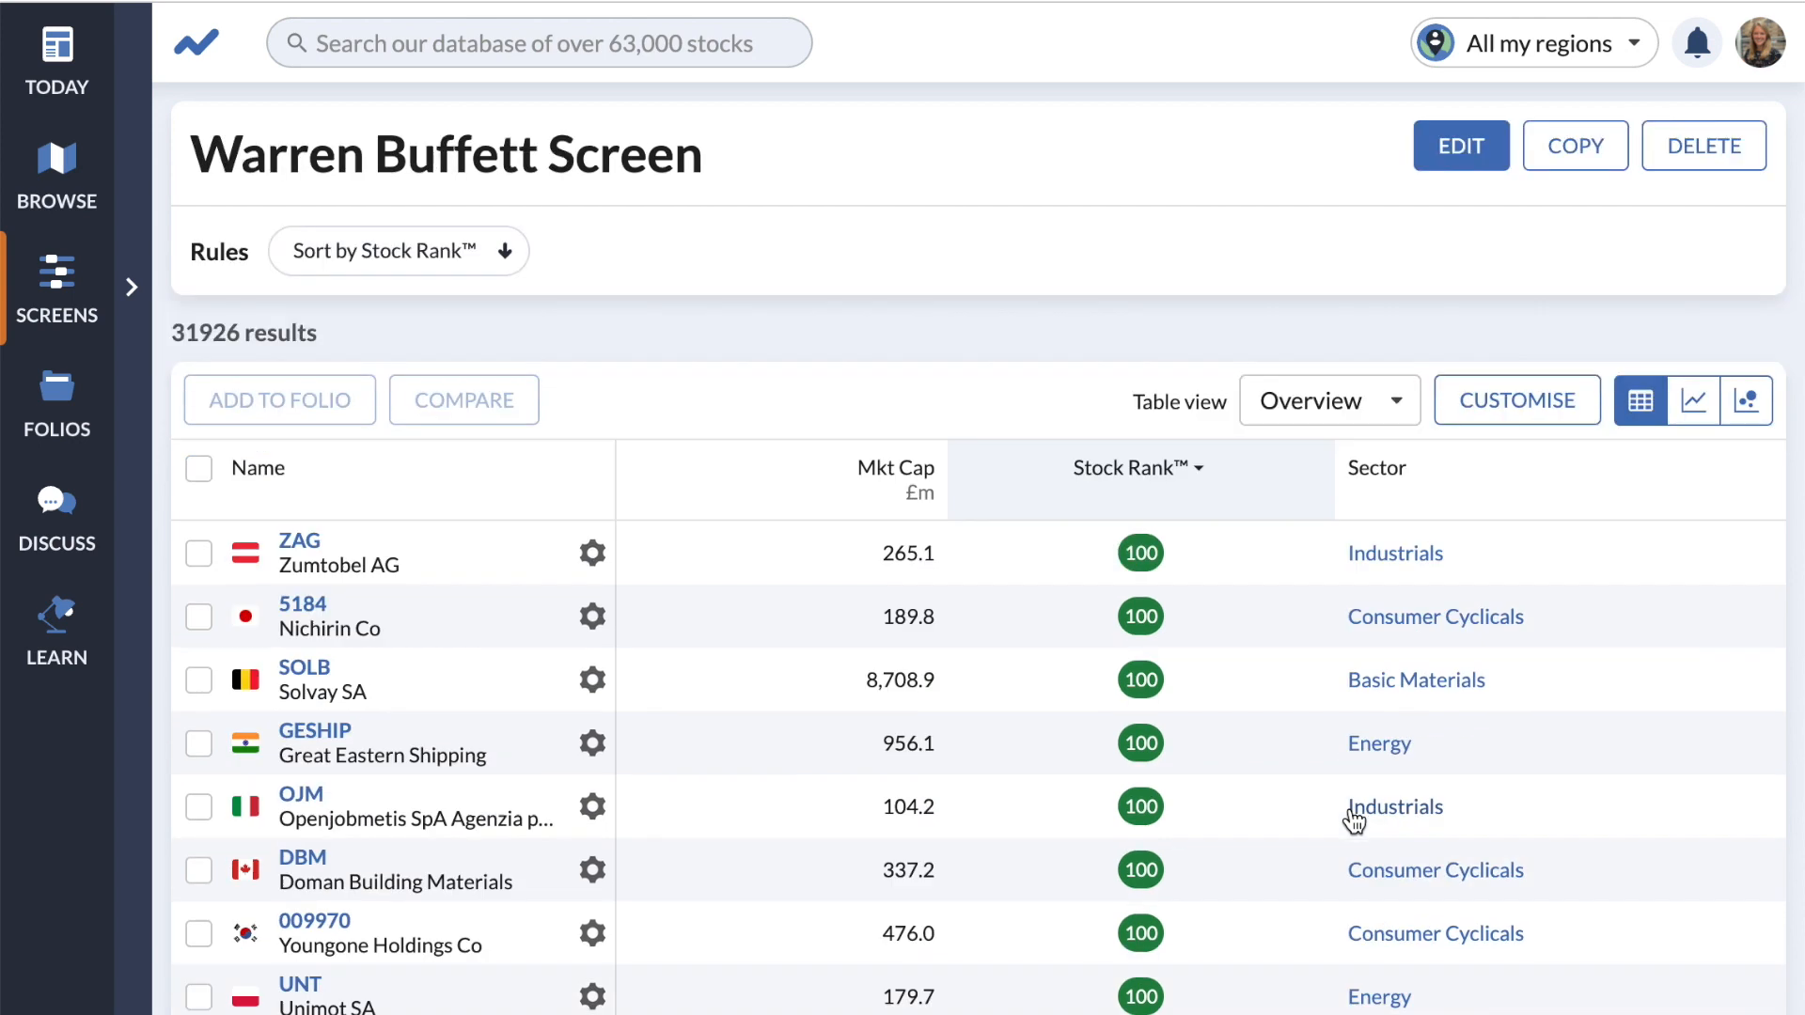
- Open the Warren Buffett Screen for editing and start a new rule, looking through the available metric categories
left_click(1446, 153)
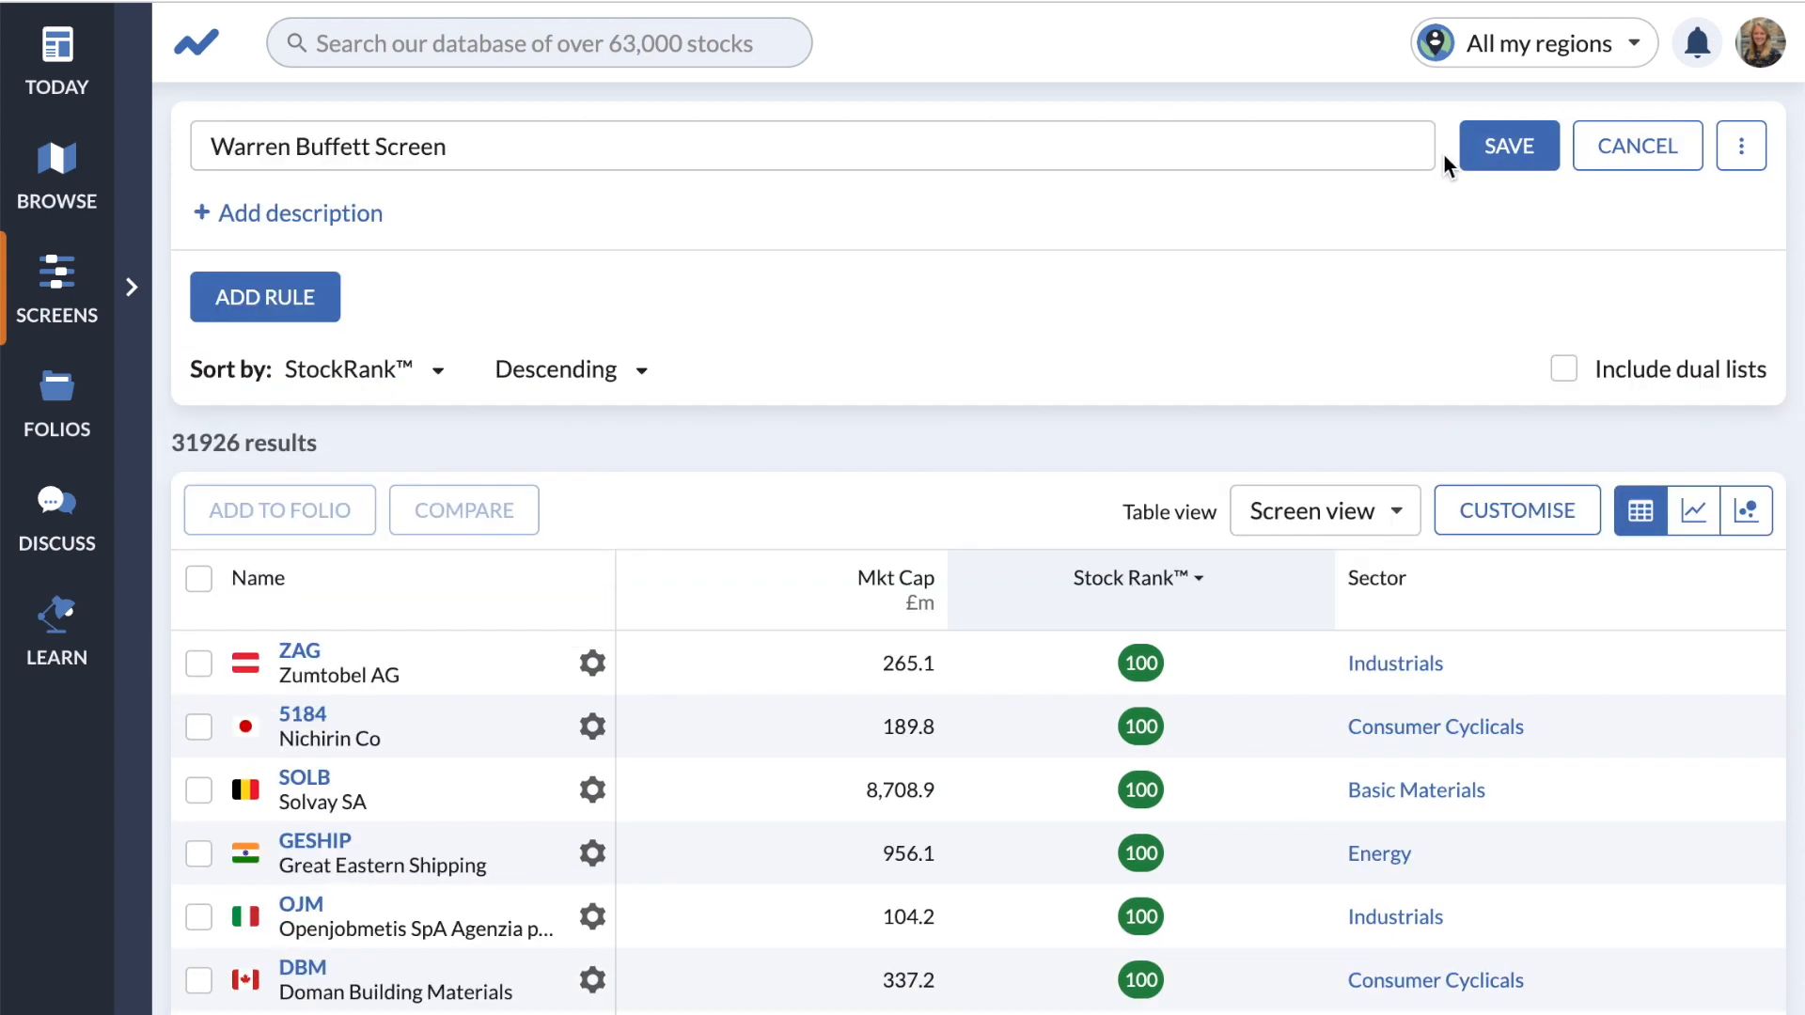
left_click(267, 297)
scroll(356, 499, "down", 2)
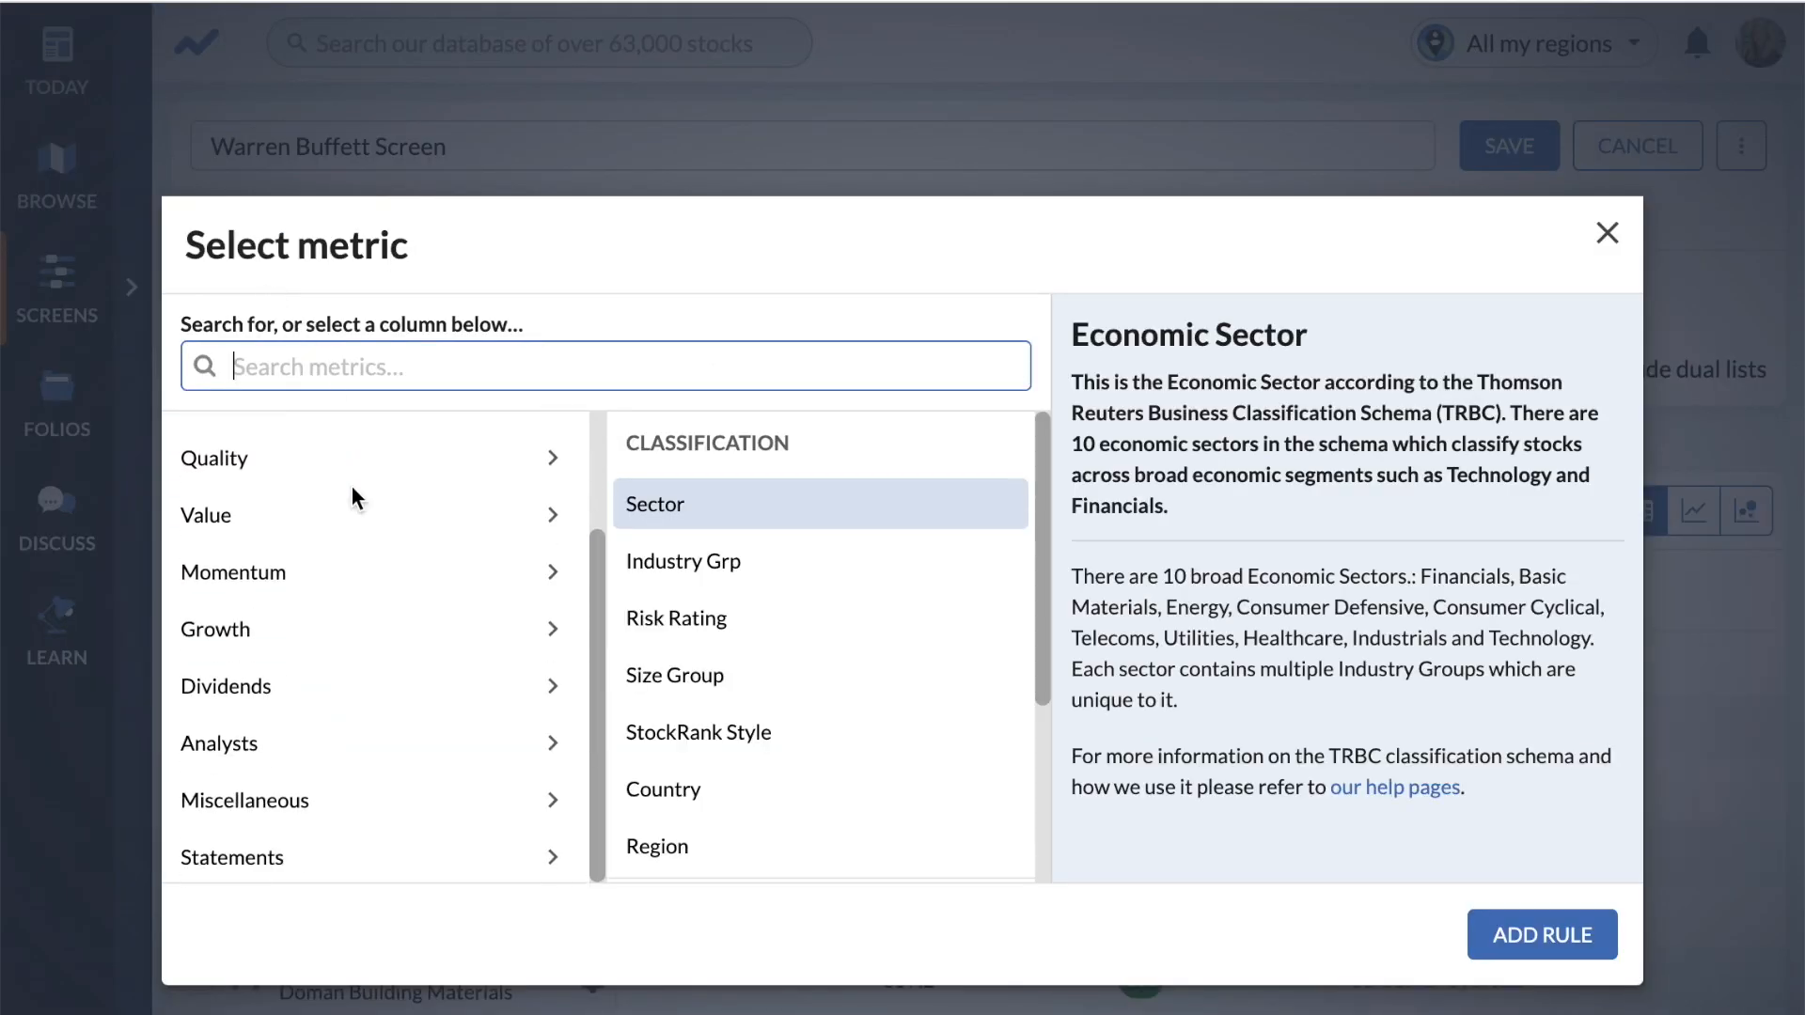
scroll(353, 495, "up", 2)
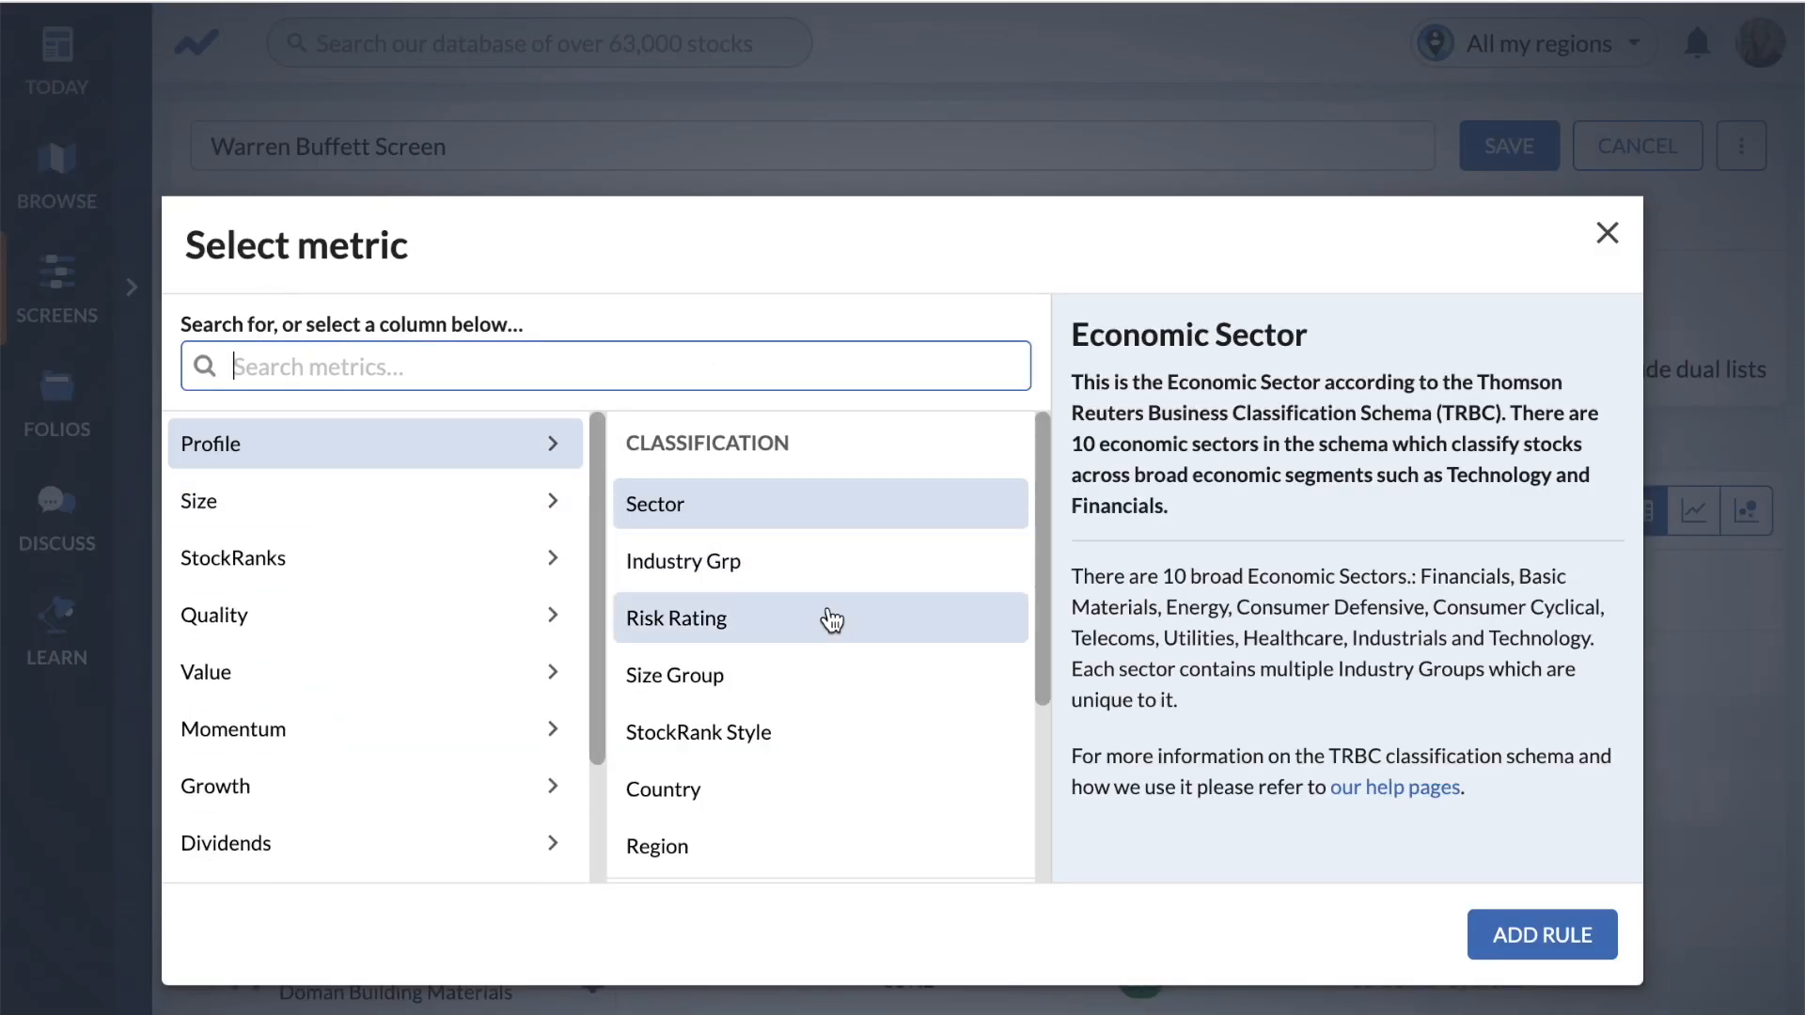
scroll(828, 613, "down", 3)
scroll(828, 613, "up", 1)
scroll(827, 608, "up", 2)
- Search the metrics for "sales" and clear the search again
left_click(450, 363)
type("sales")
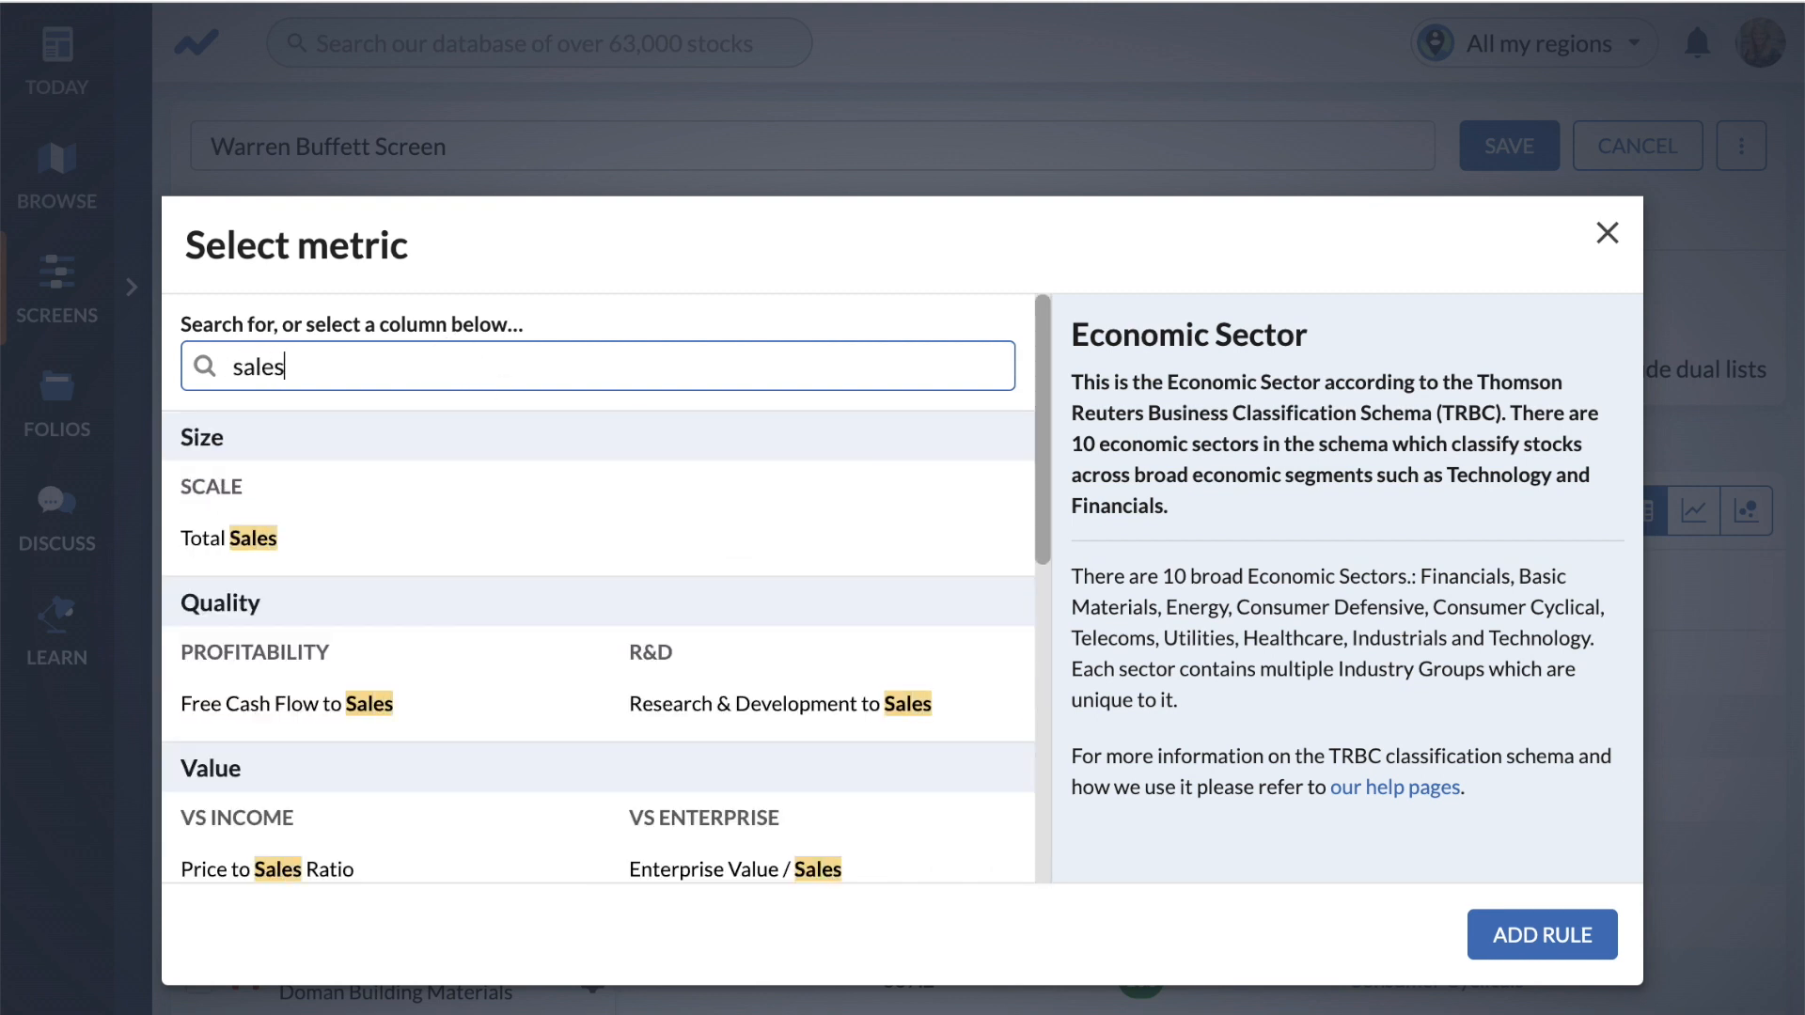
key("BackSpace")
key("BackSpace")
key("BackSpace")
key("BackSpace")
key("BackSpace")
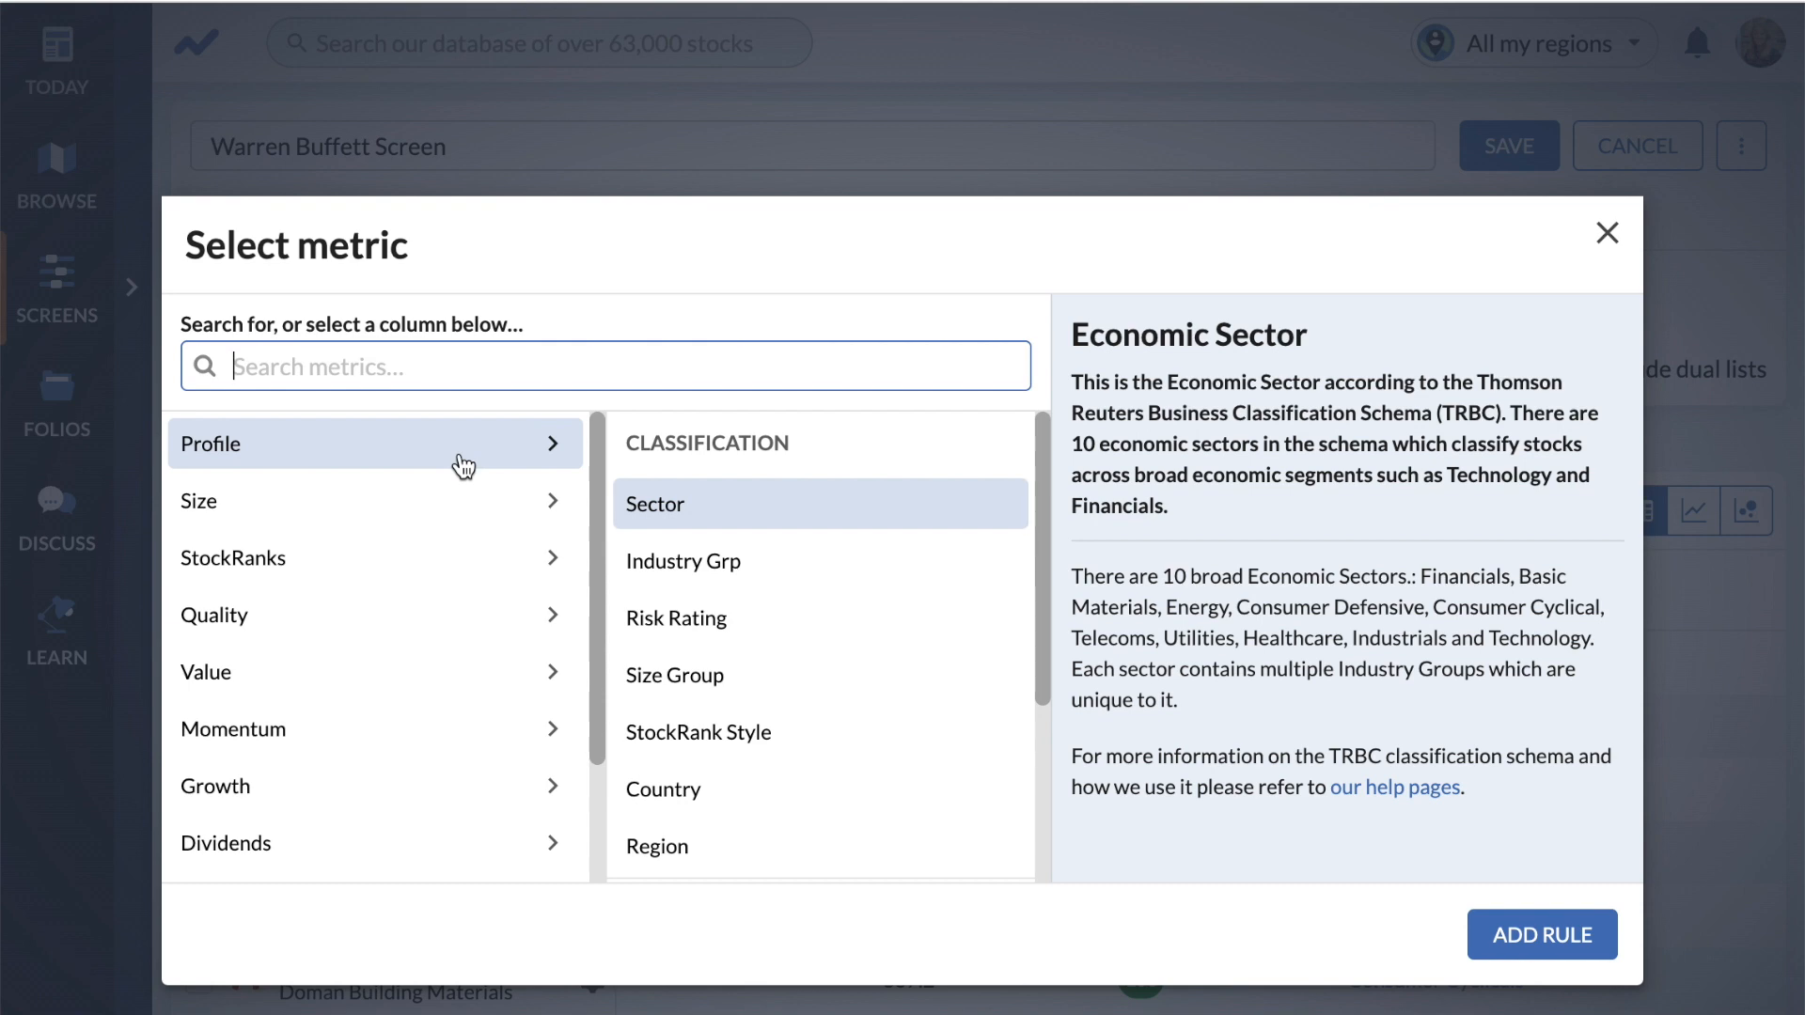
- Add a rule from the Size metrics requiring Market Capitalisation in GBP greater than 50 m
left_click(419, 499)
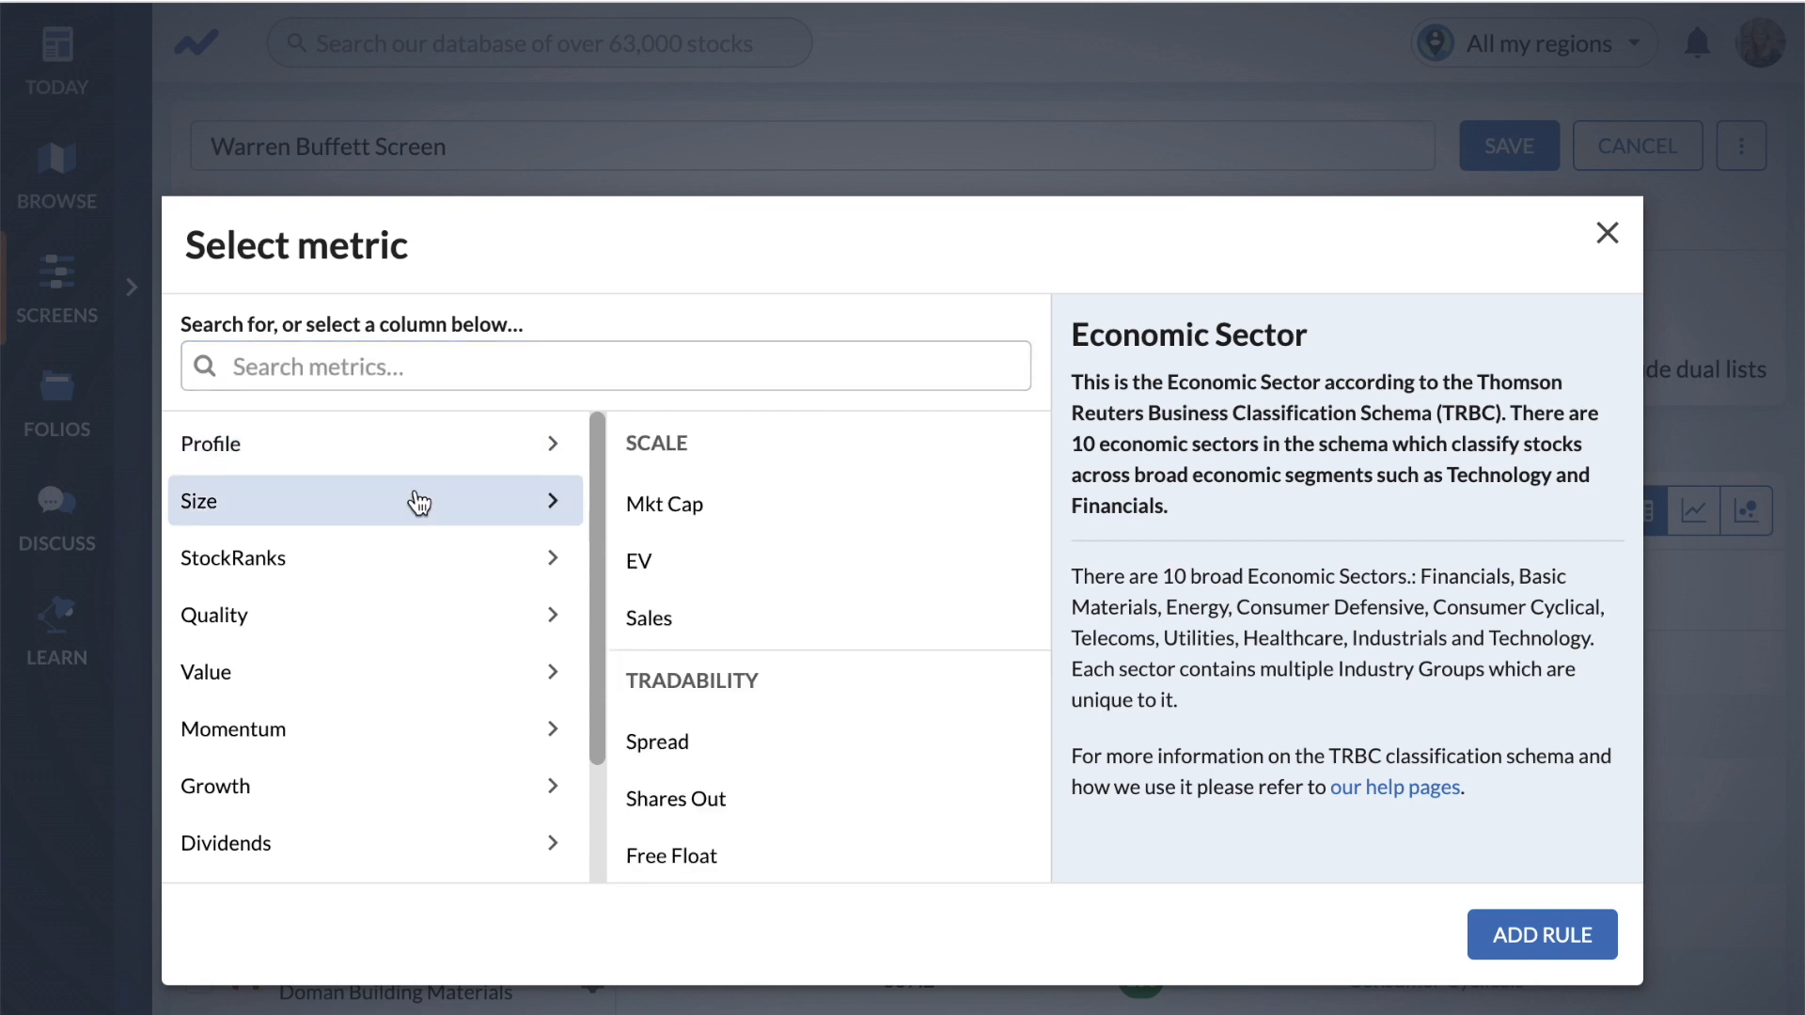
left_click(719, 504)
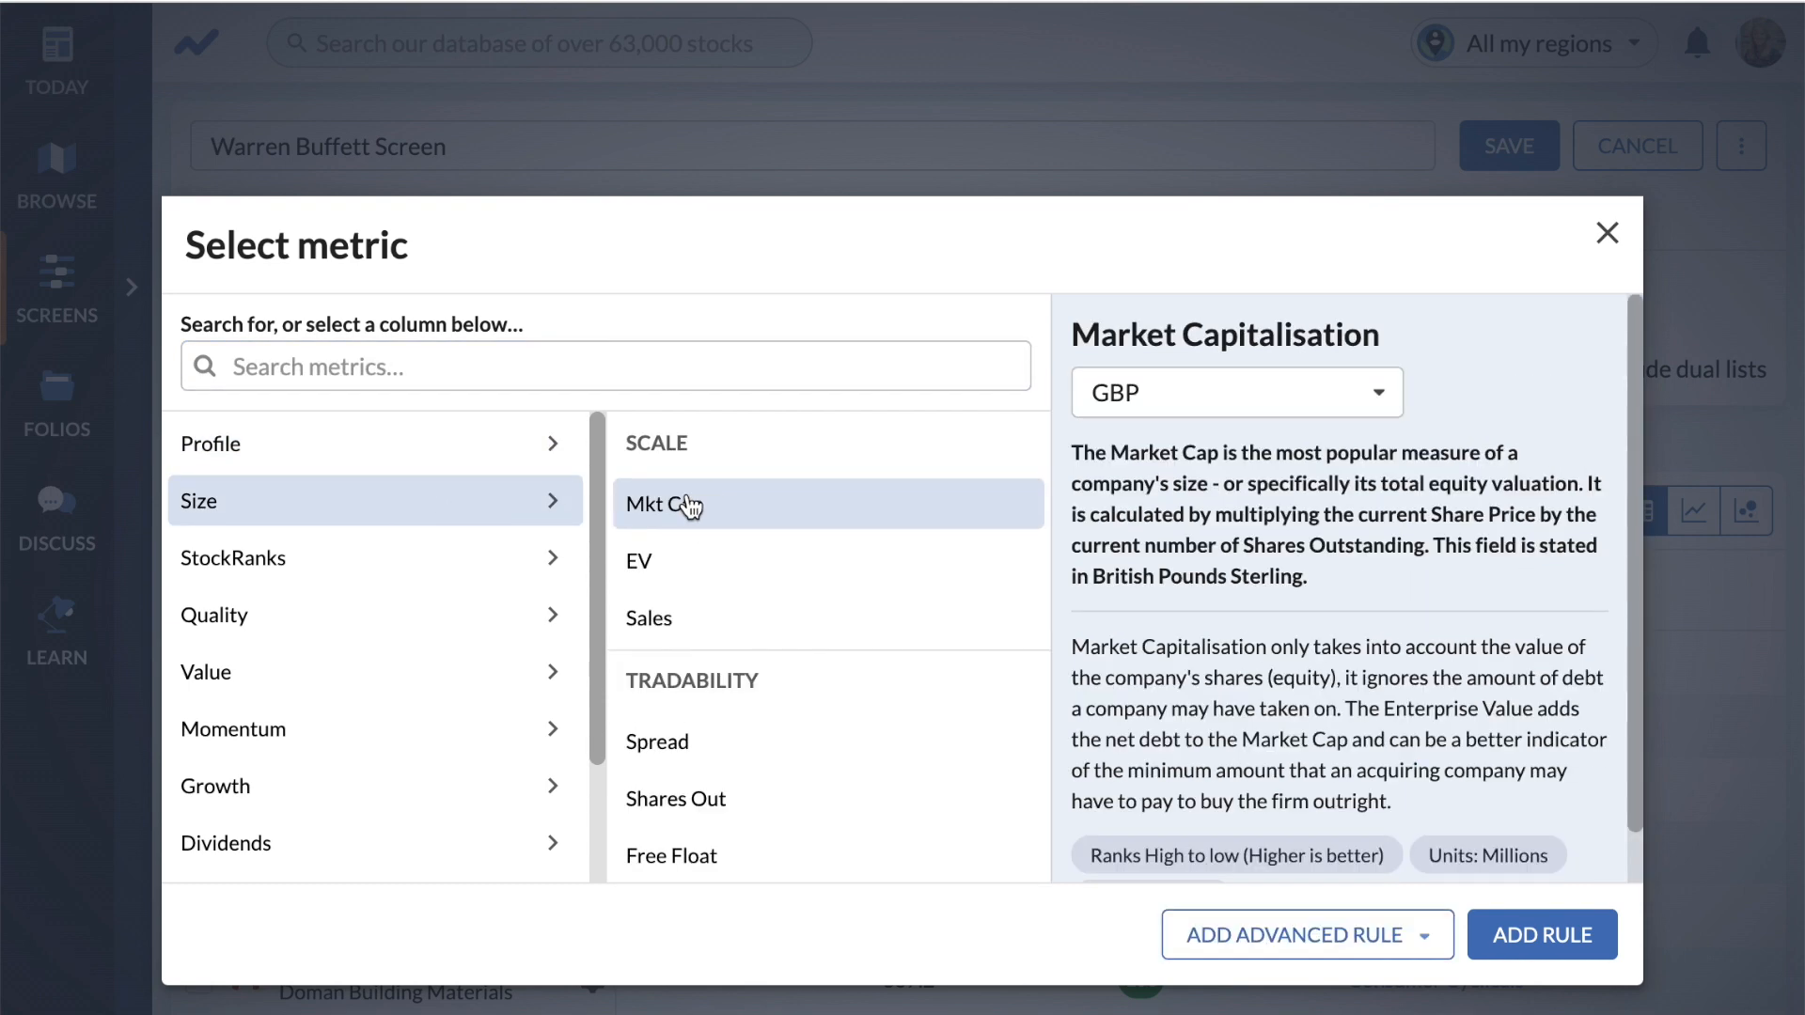
left_click(1549, 936)
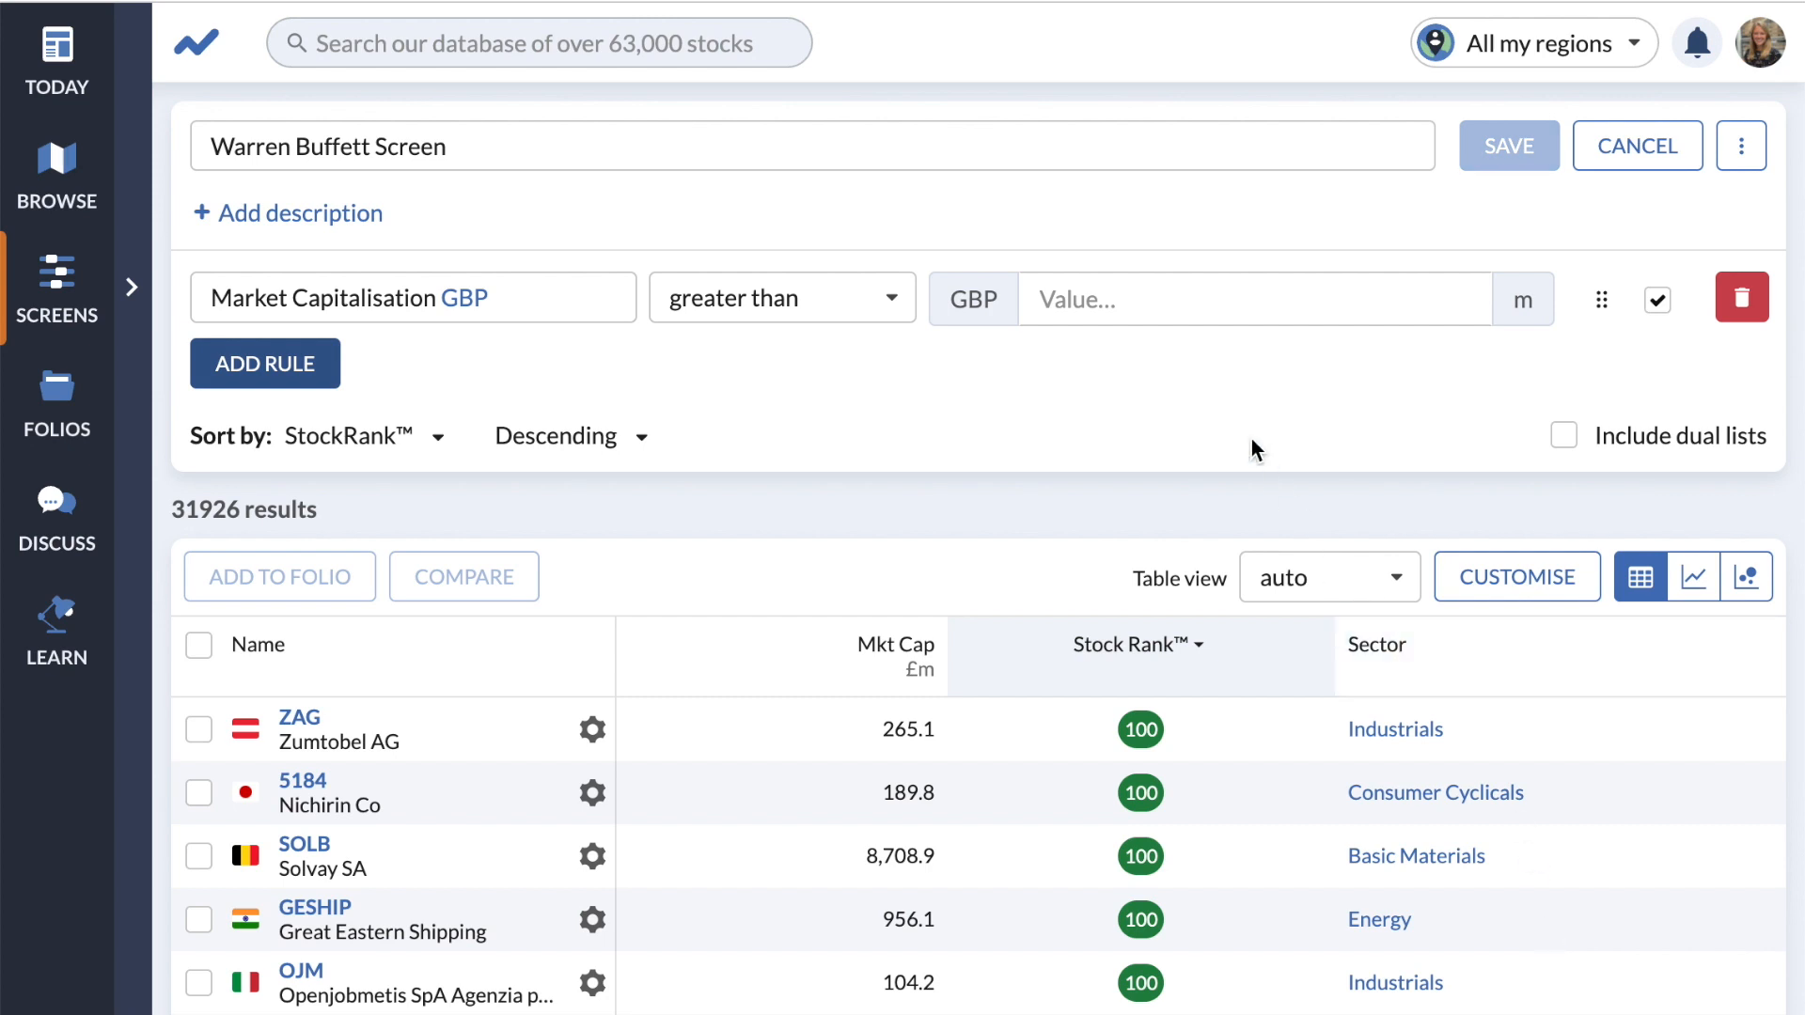
left_click(1189, 300)
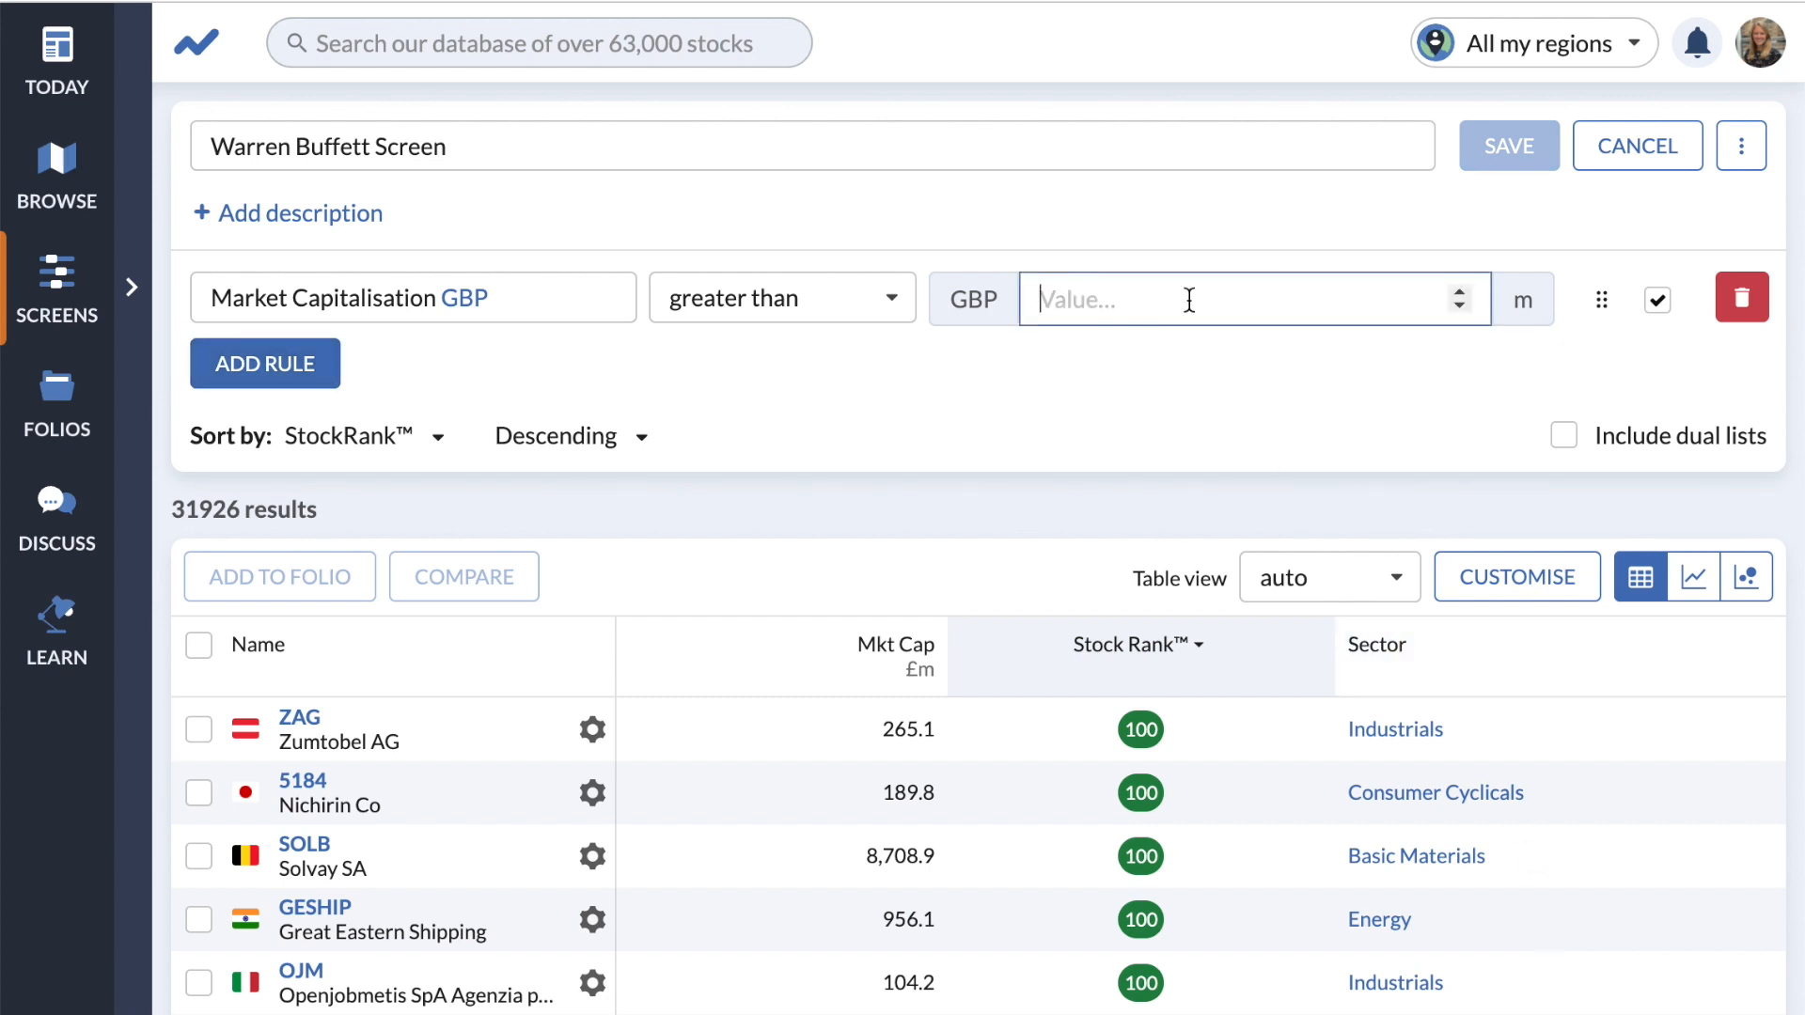
type("50")
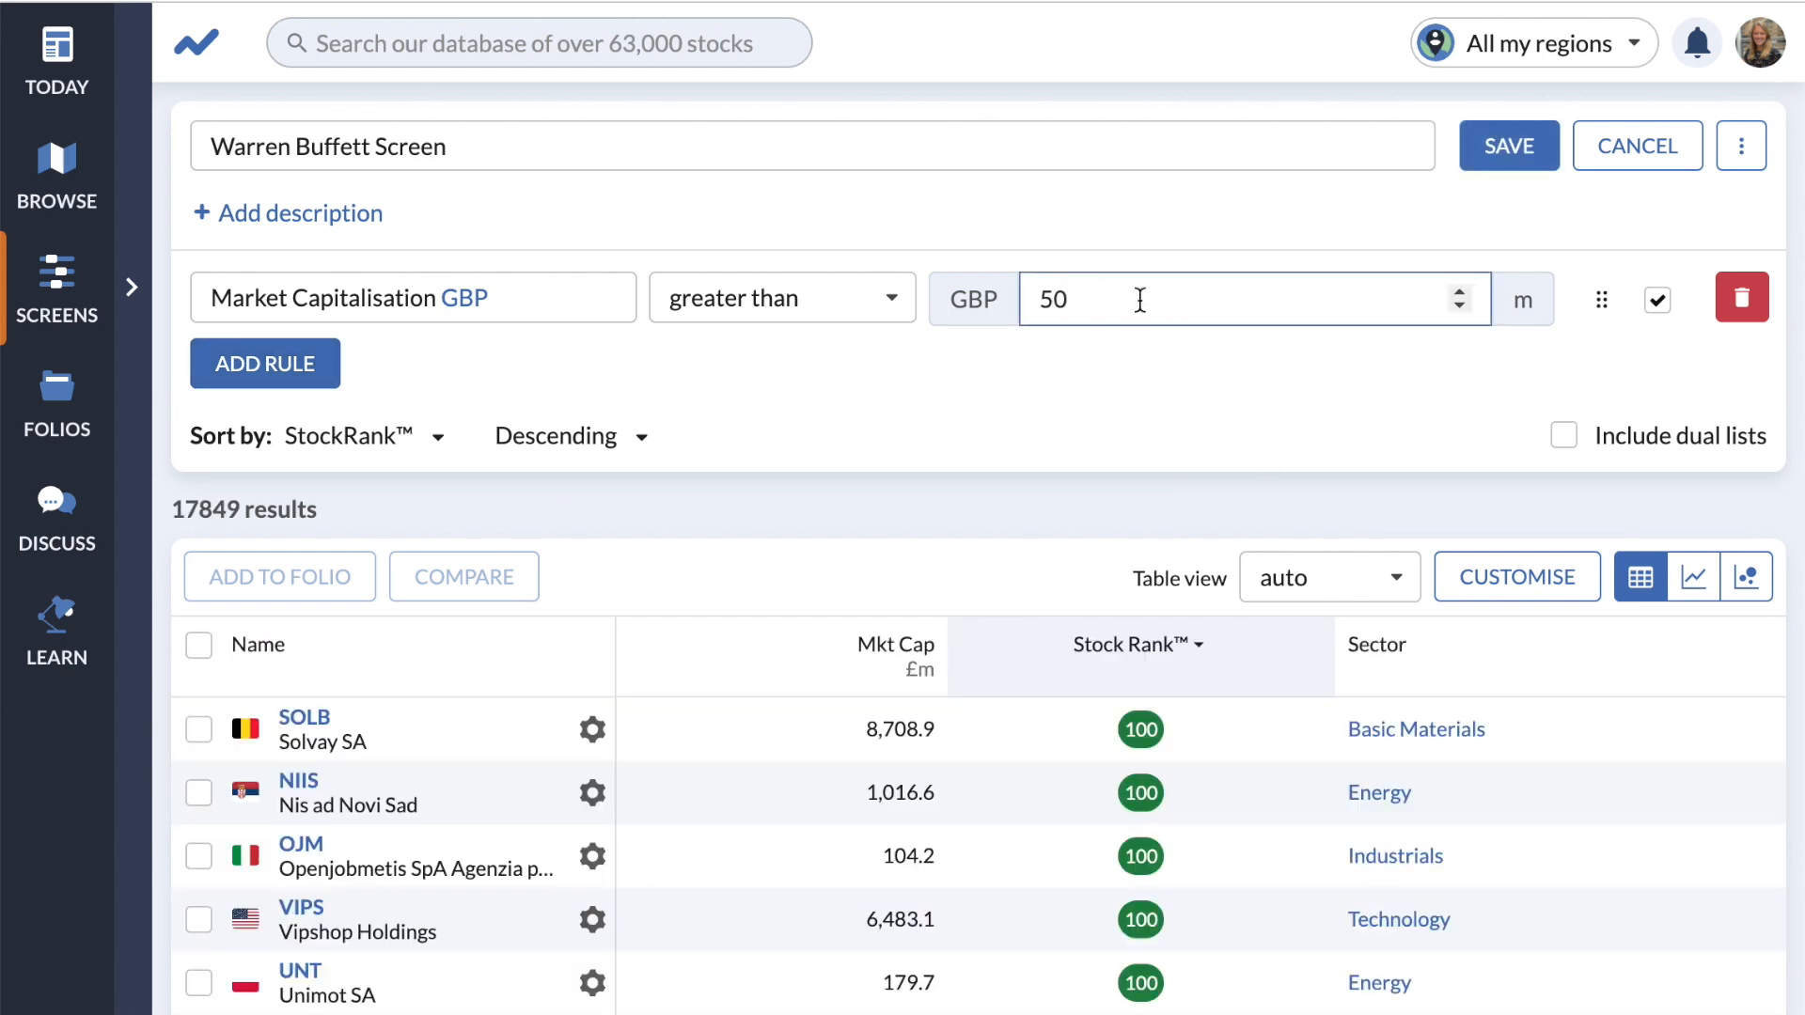
- Add an Industry Group rule from the Profile metrics and set its condition to excludes
left_click(278, 368)
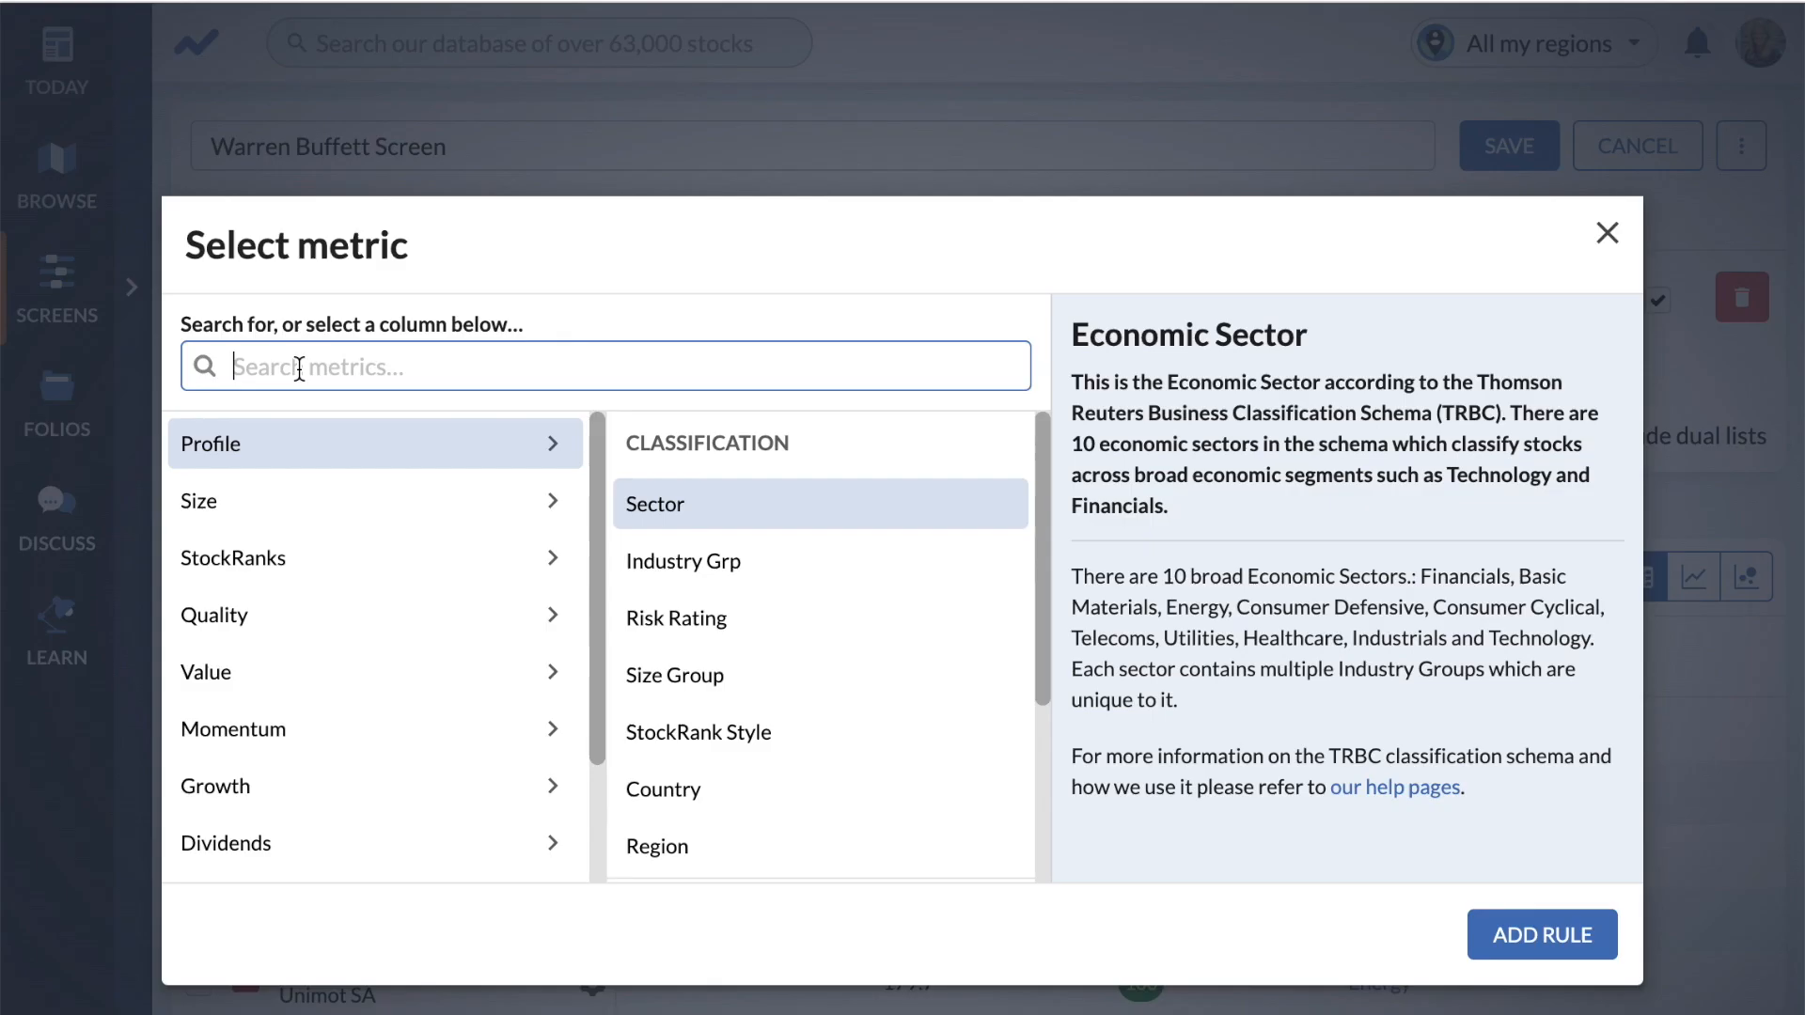
left_click(725, 562)
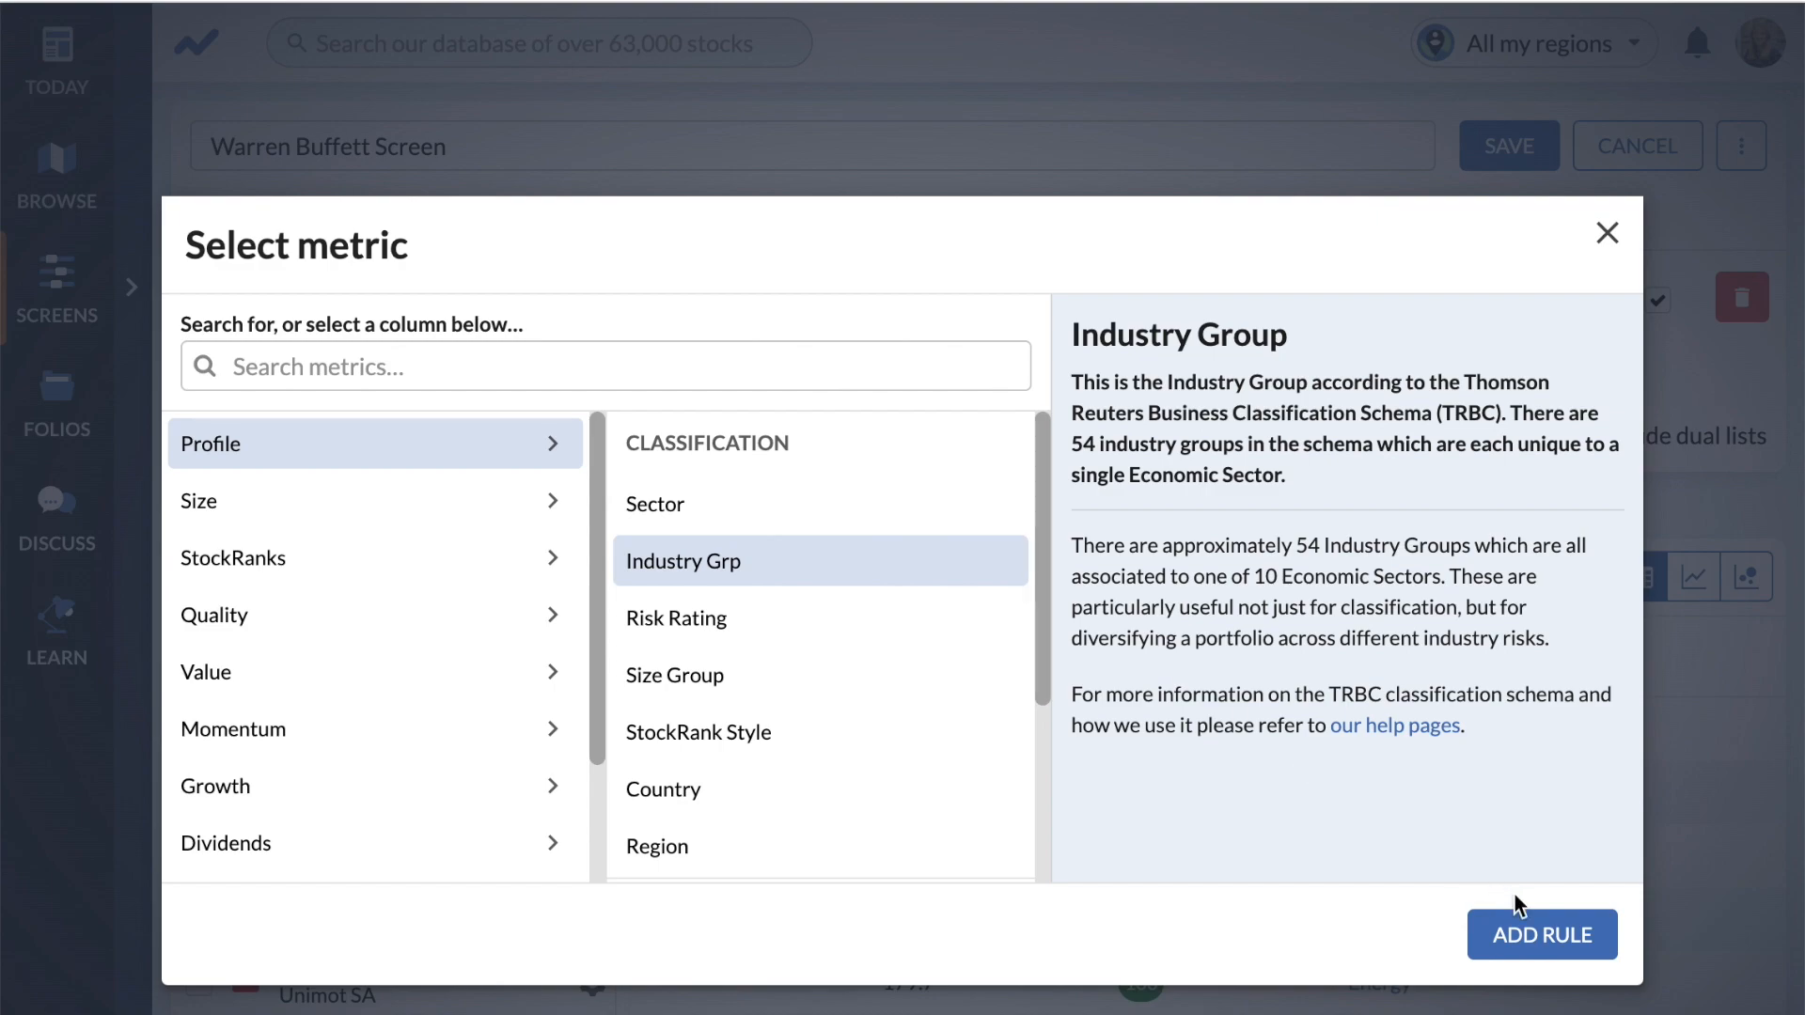
left_click(1533, 934)
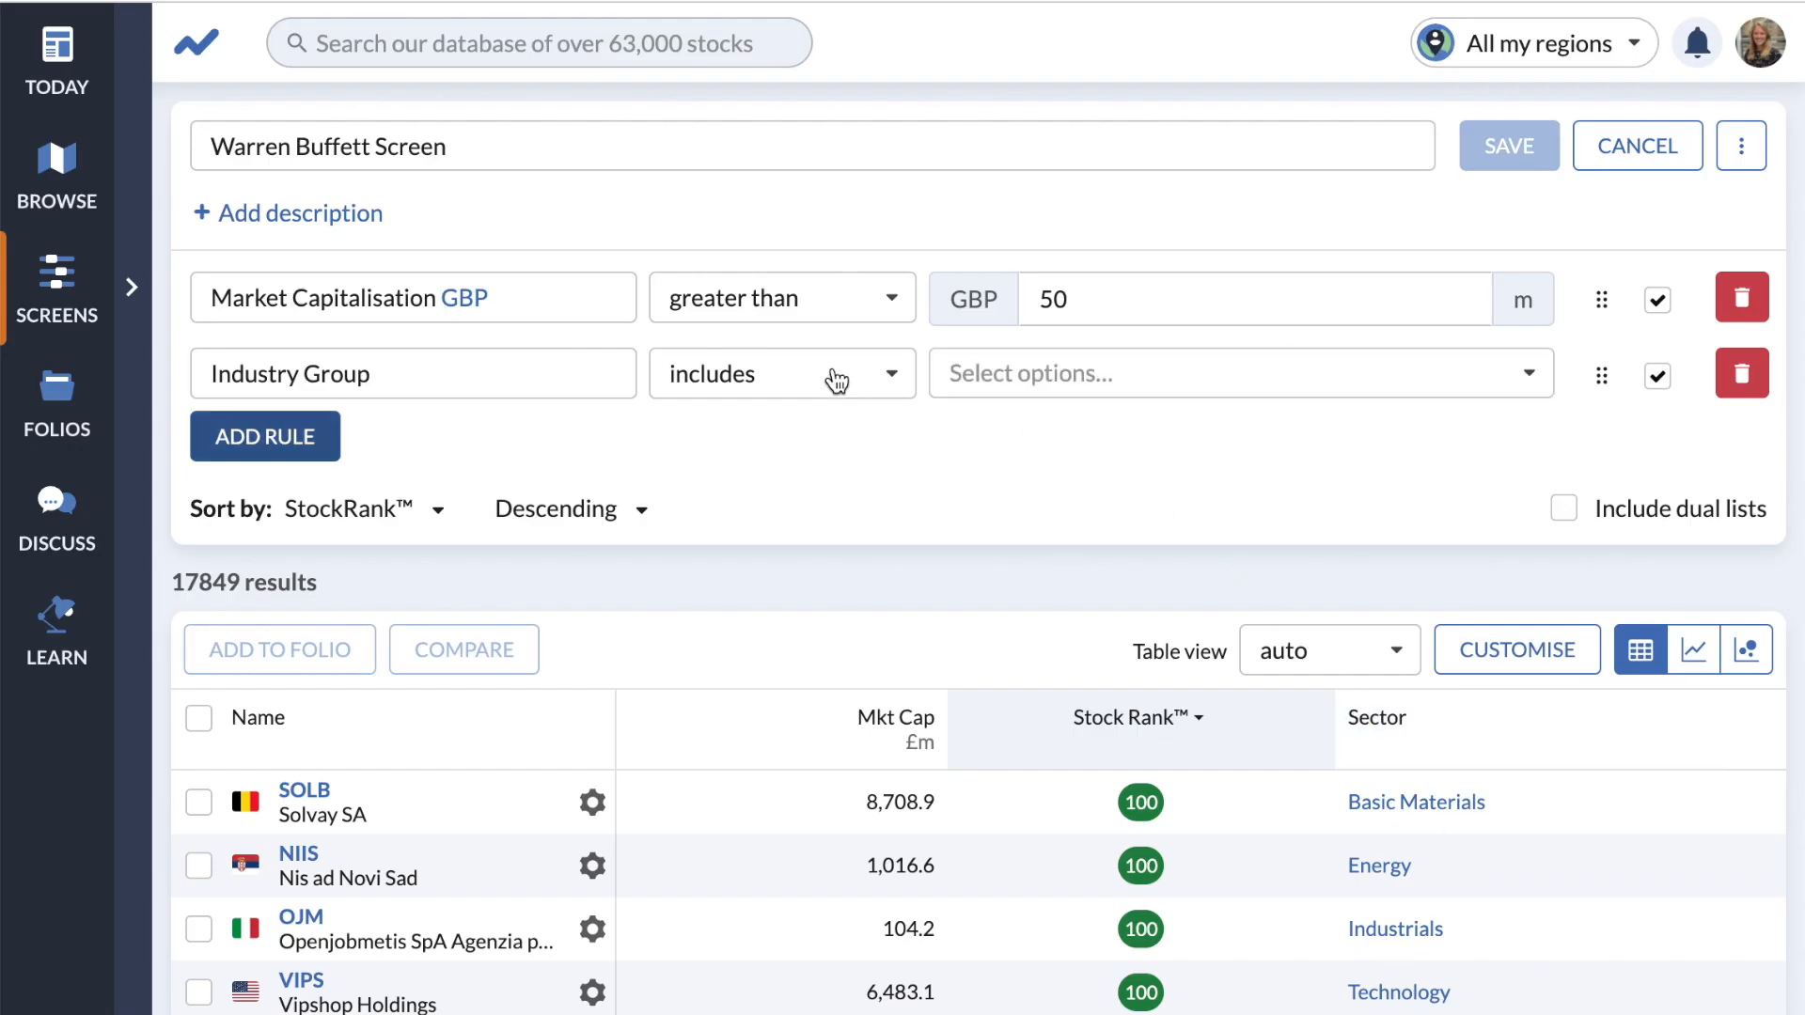
left_click(836, 379)
left_click(798, 498)
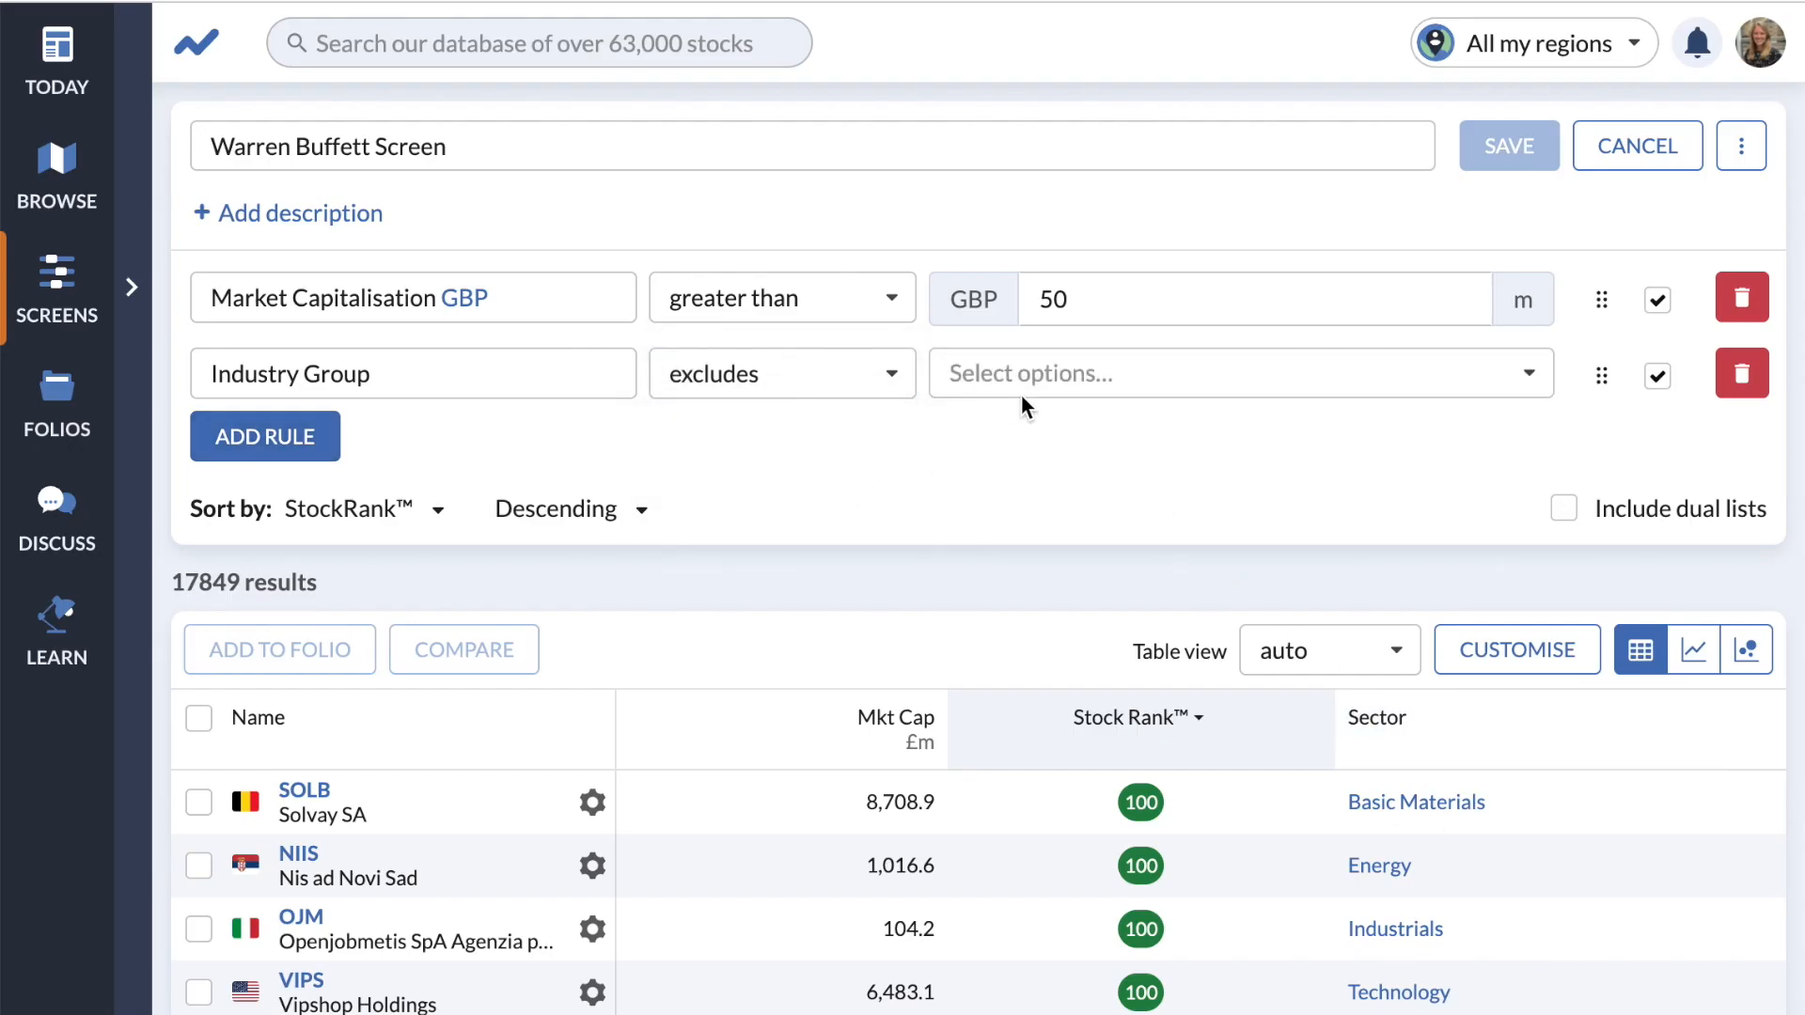
- Choose Coal, Metals & Mining, and Investment Banking & Investment Services as the excluded industry groups
left_click(1023, 372)
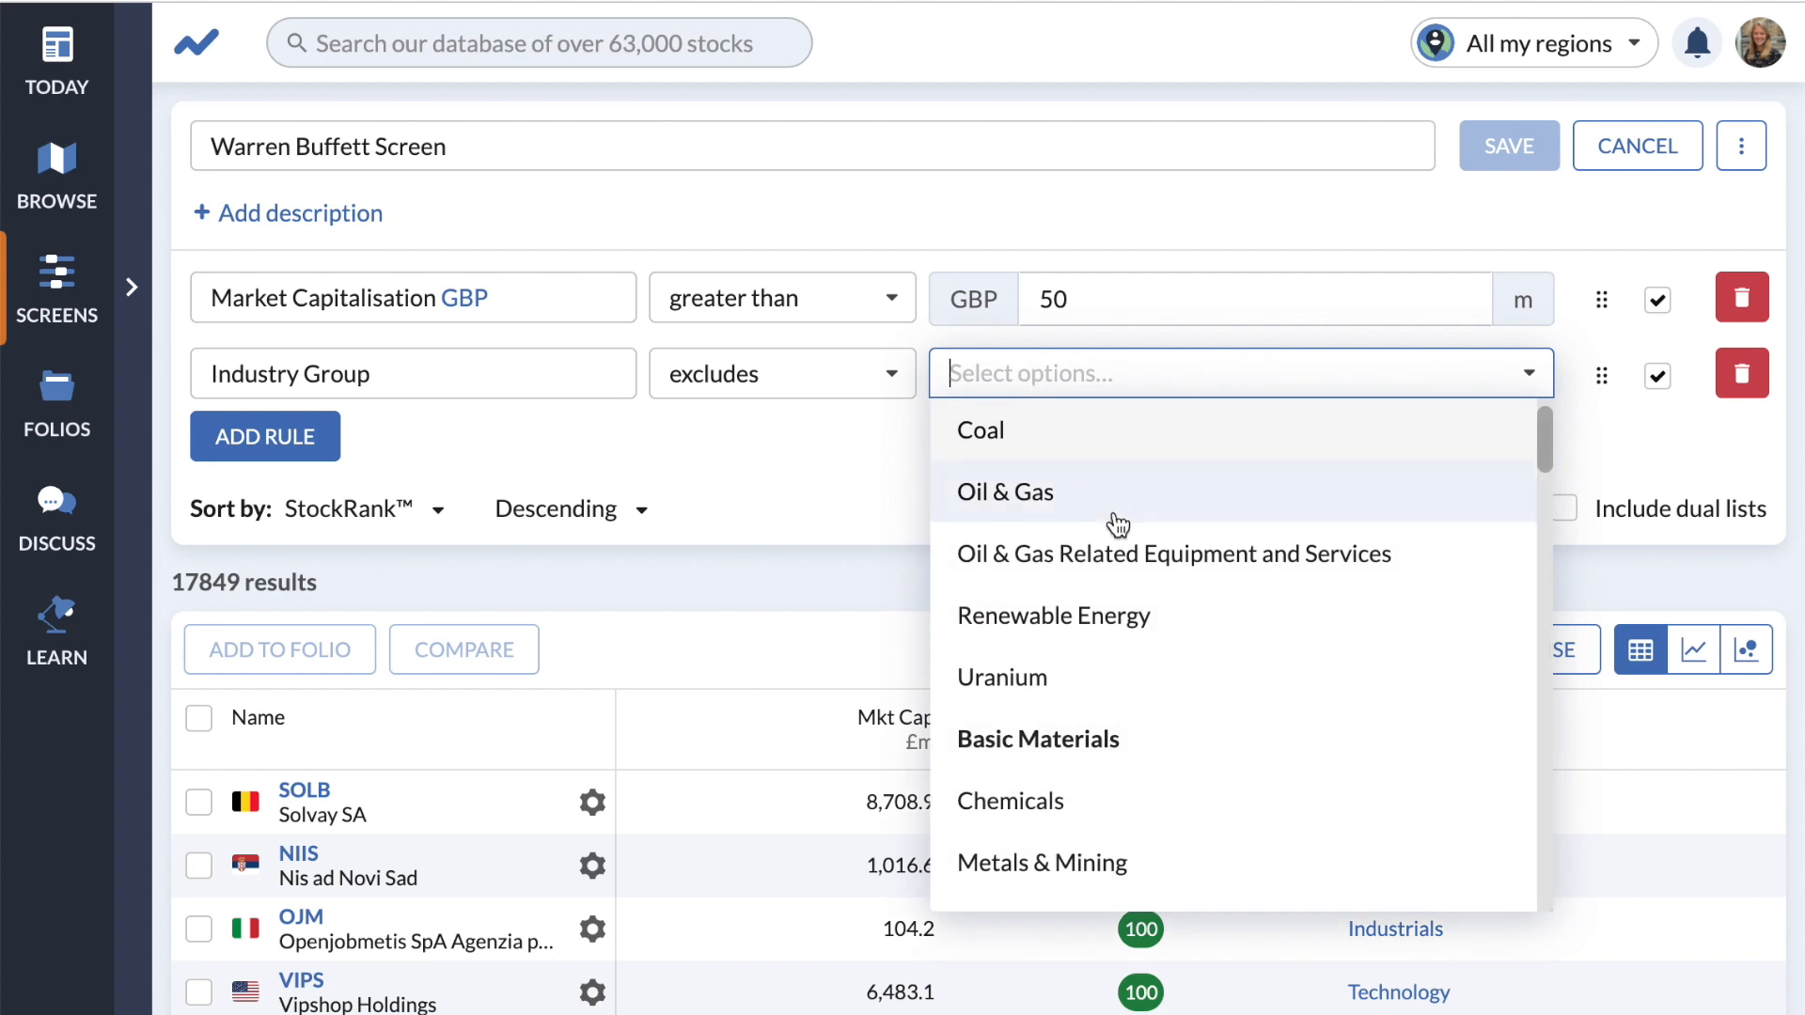
left_click(1053, 442)
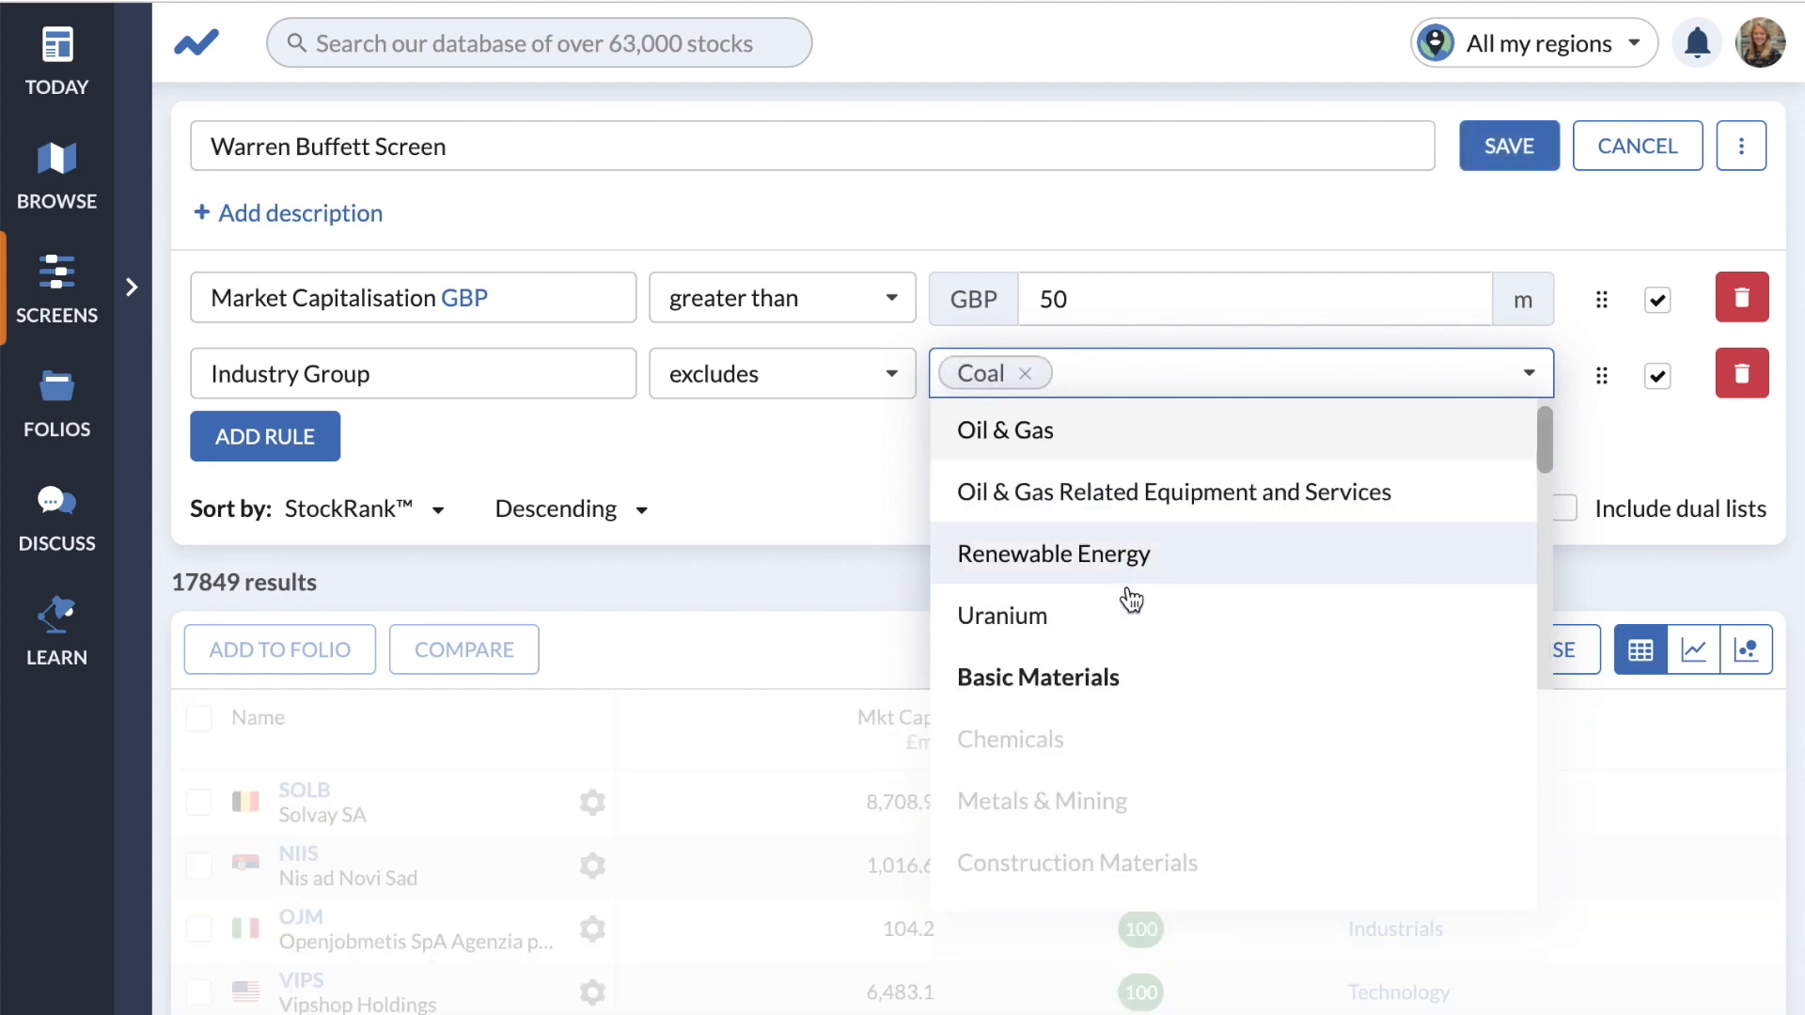
scroll(1128, 606, "down", 1)
left_click(1085, 727)
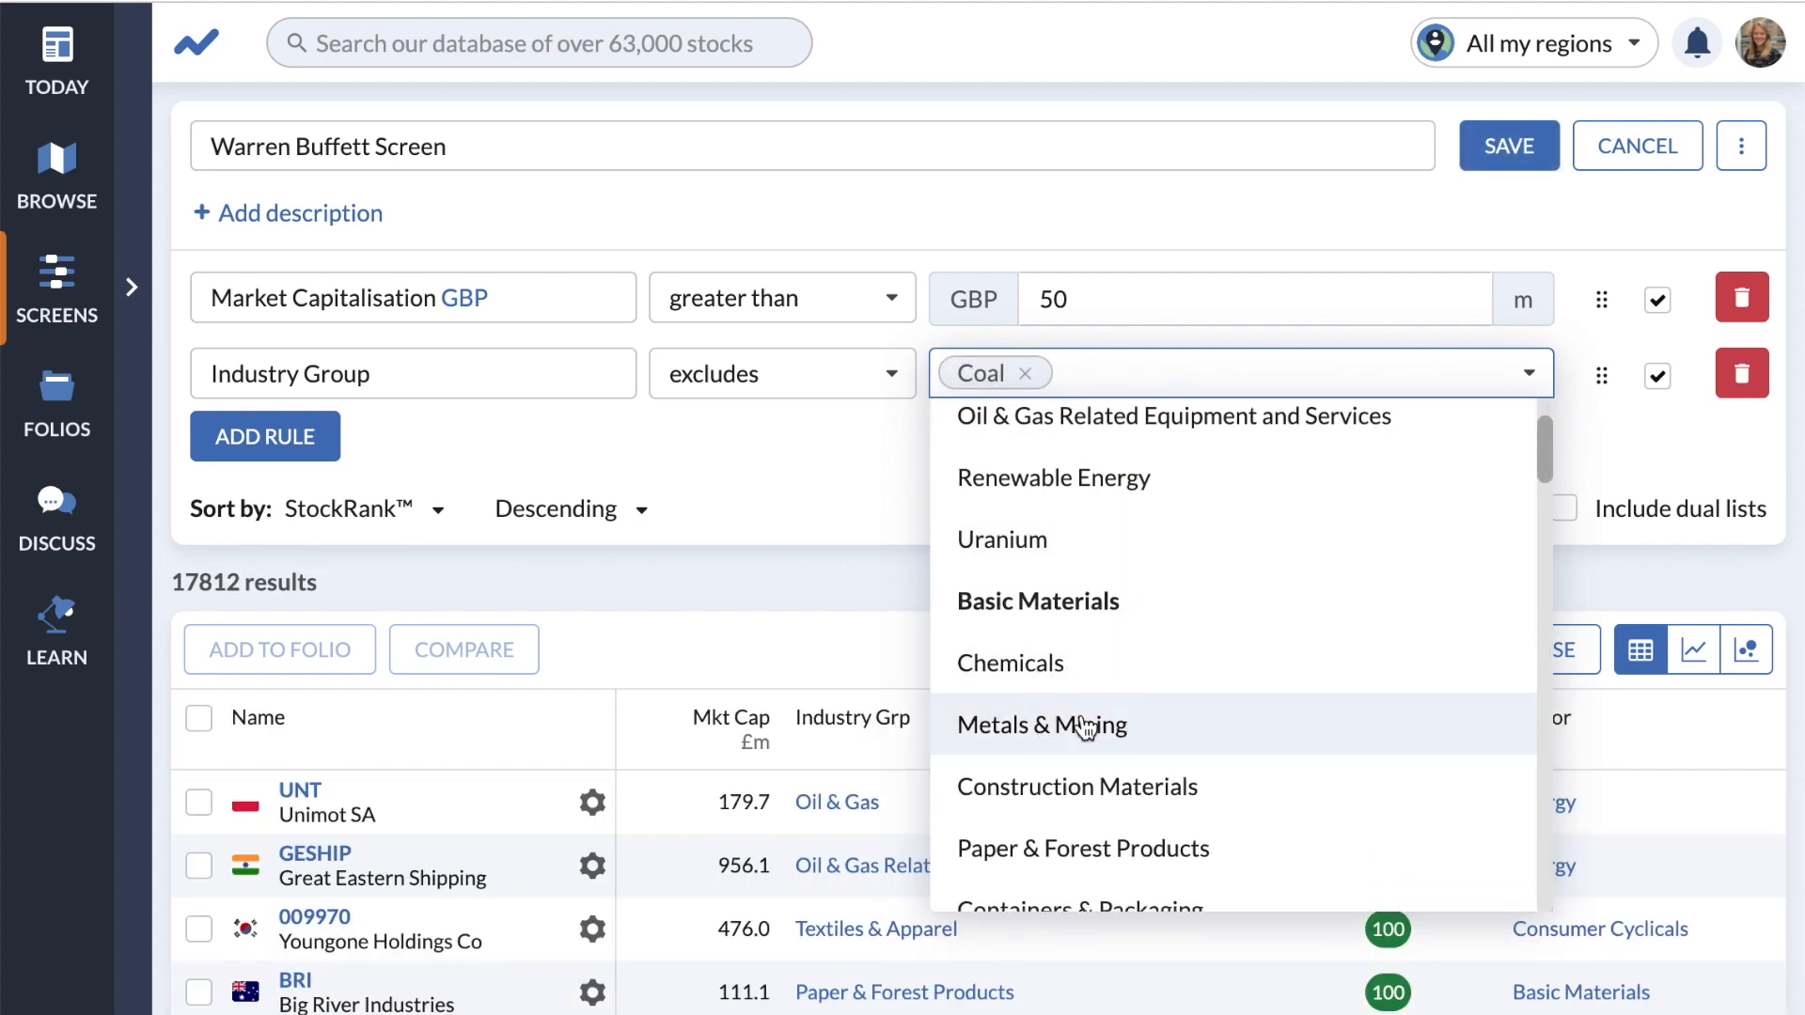
scroll(1109, 729, "down", 10)
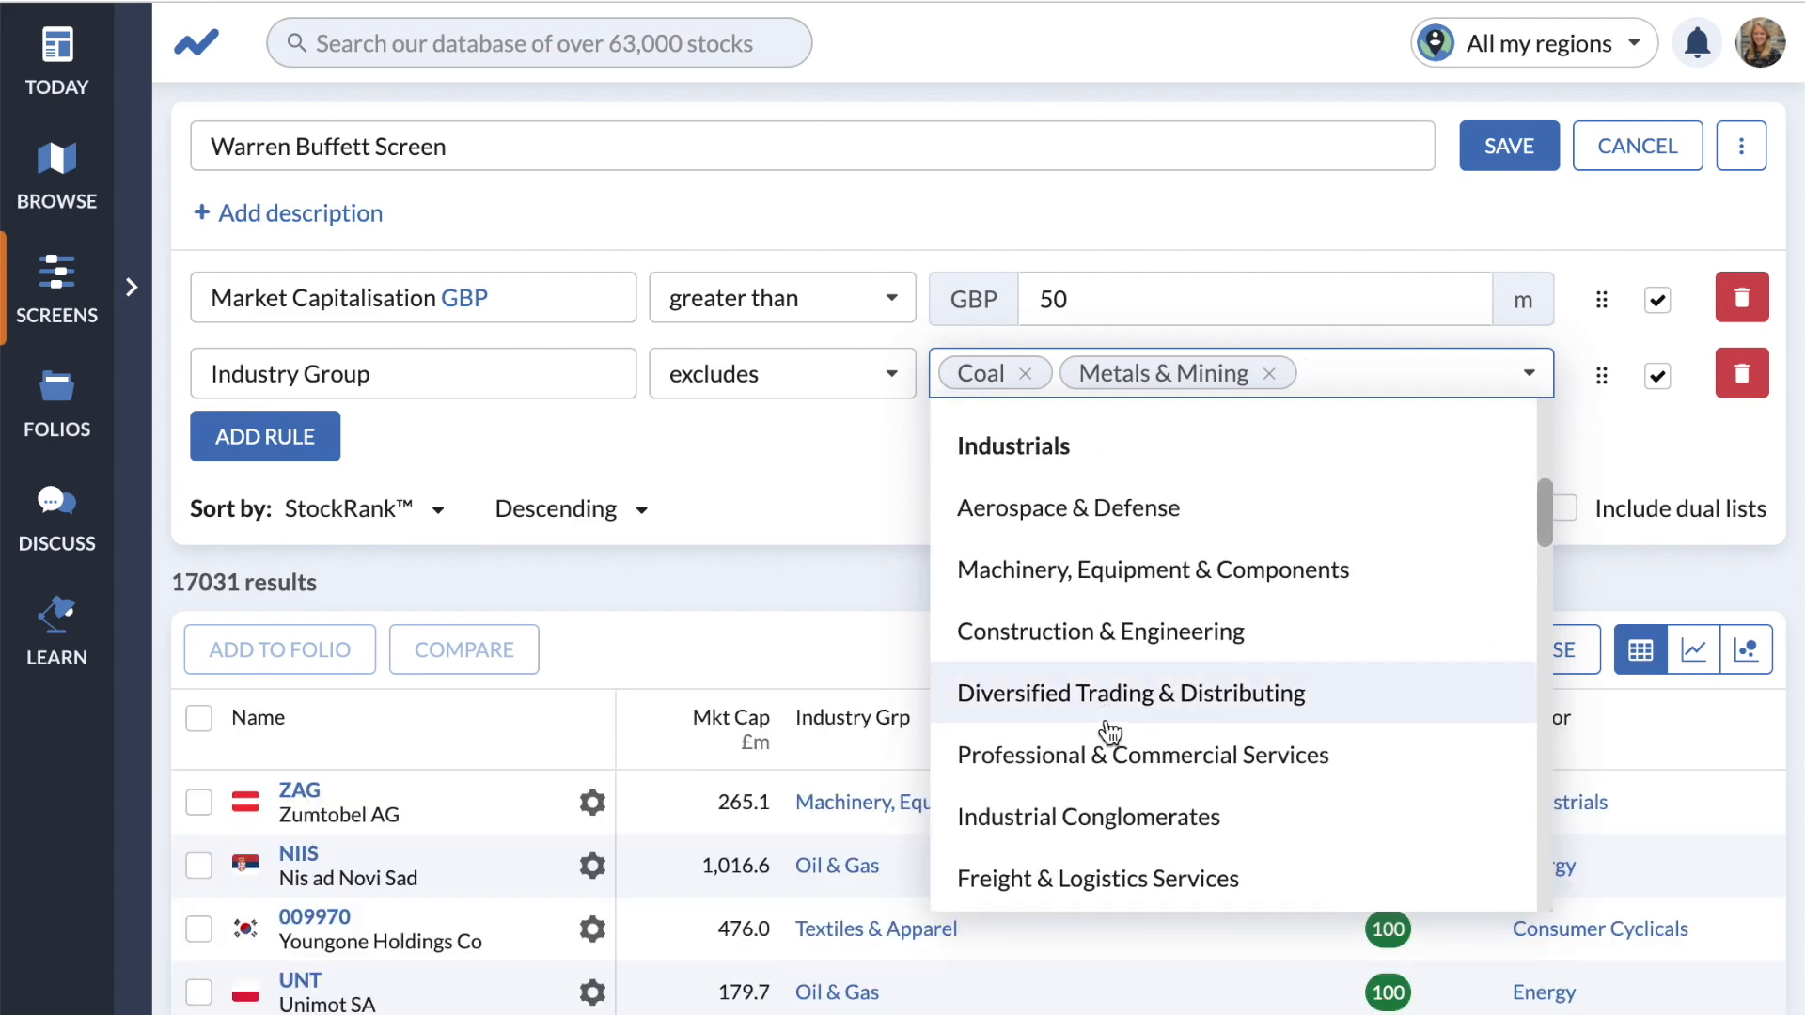
scroll(1106, 724, "down", 10)
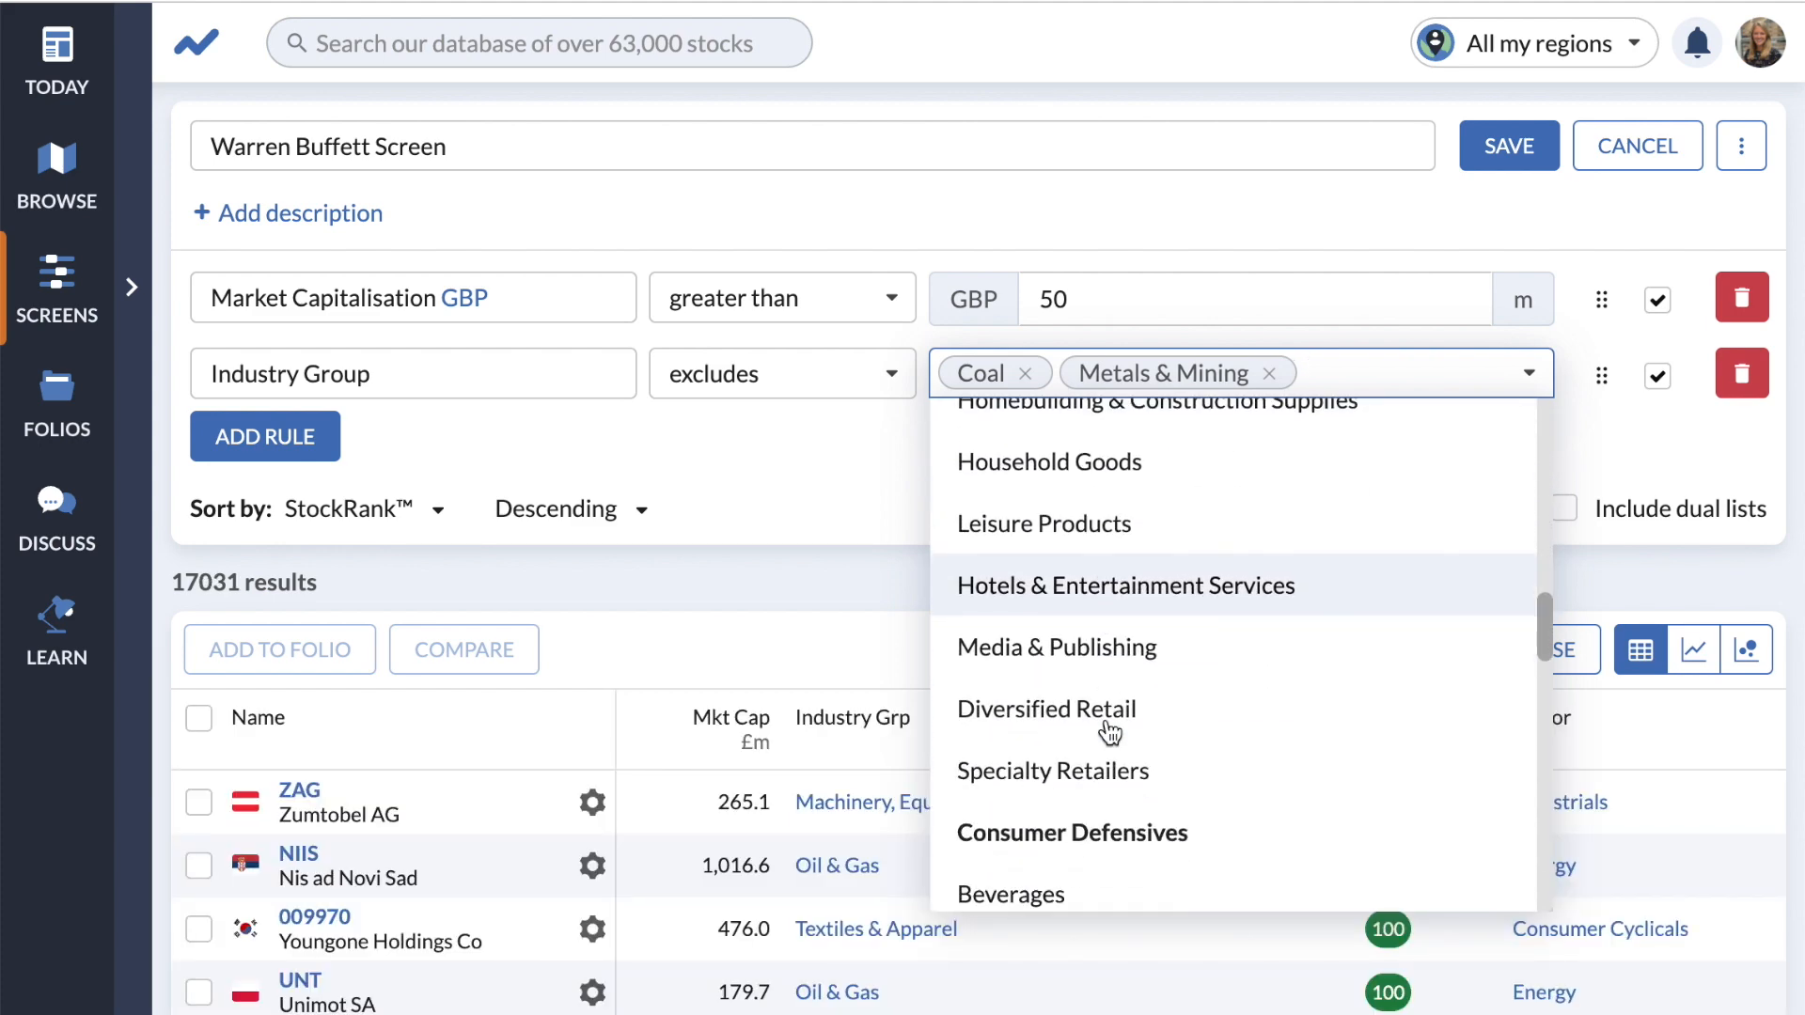
scroll(1106, 718, "down", 5)
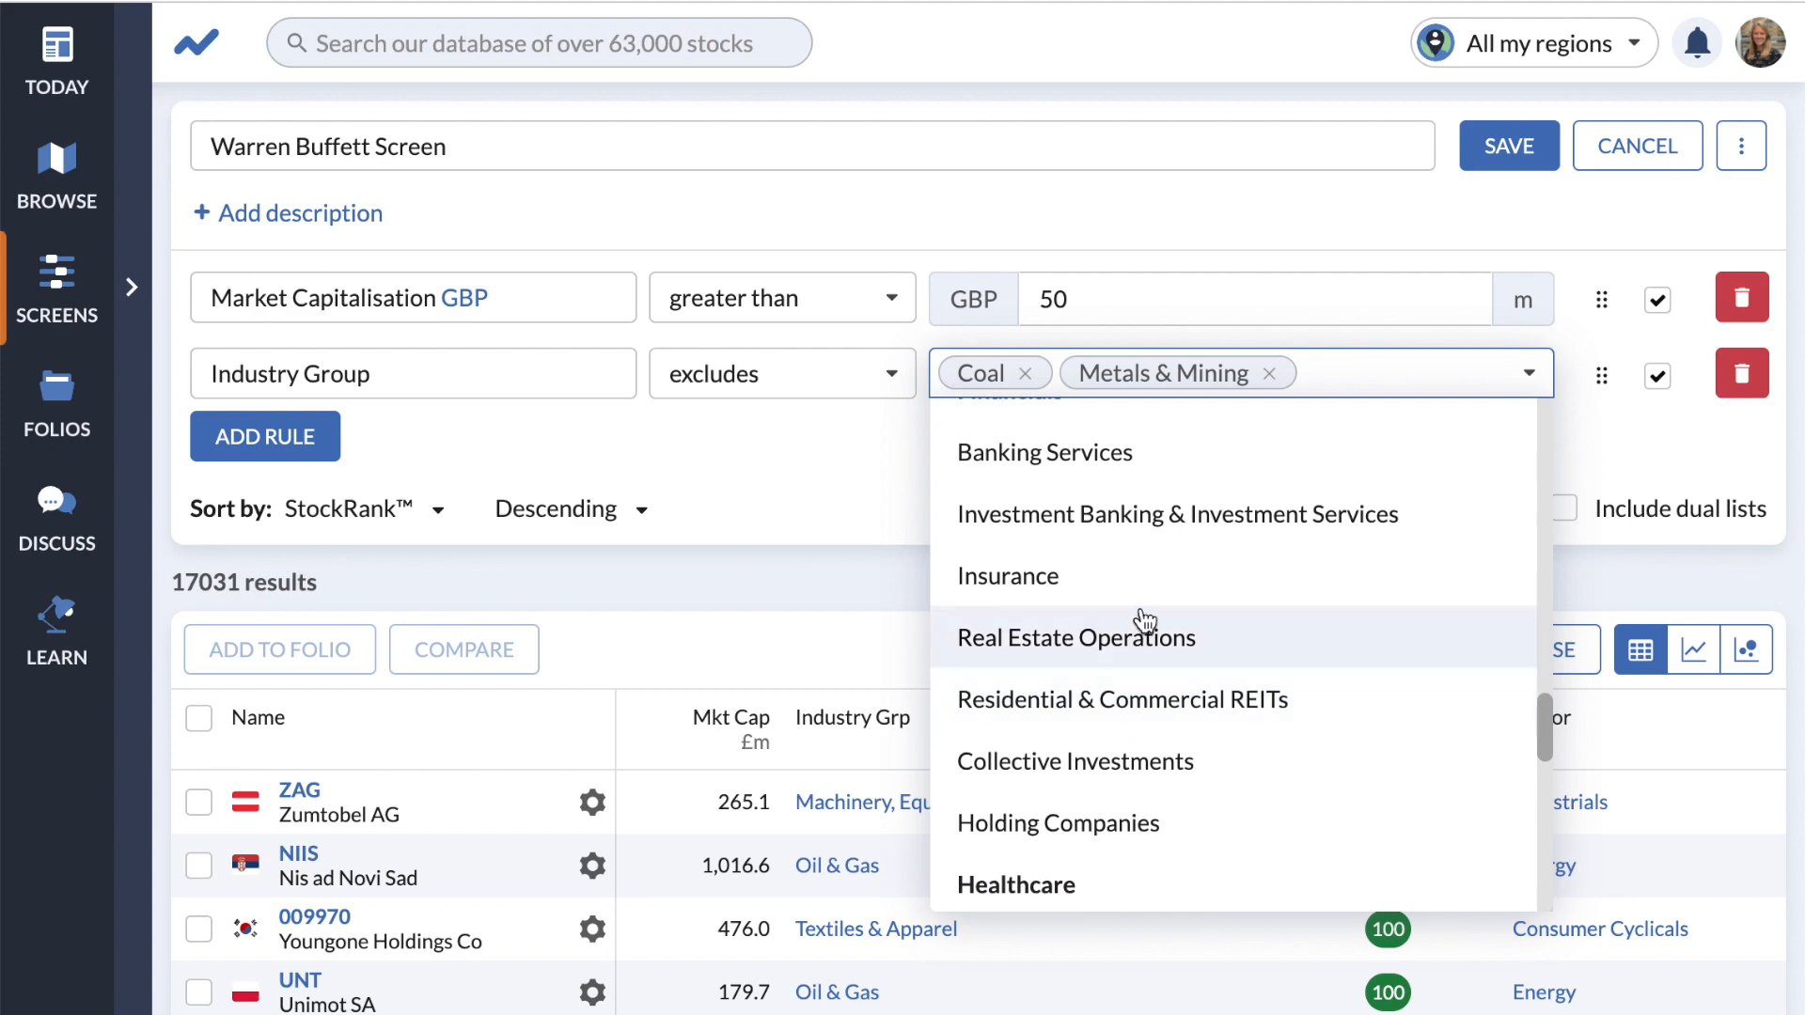
left_click(1143, 519)
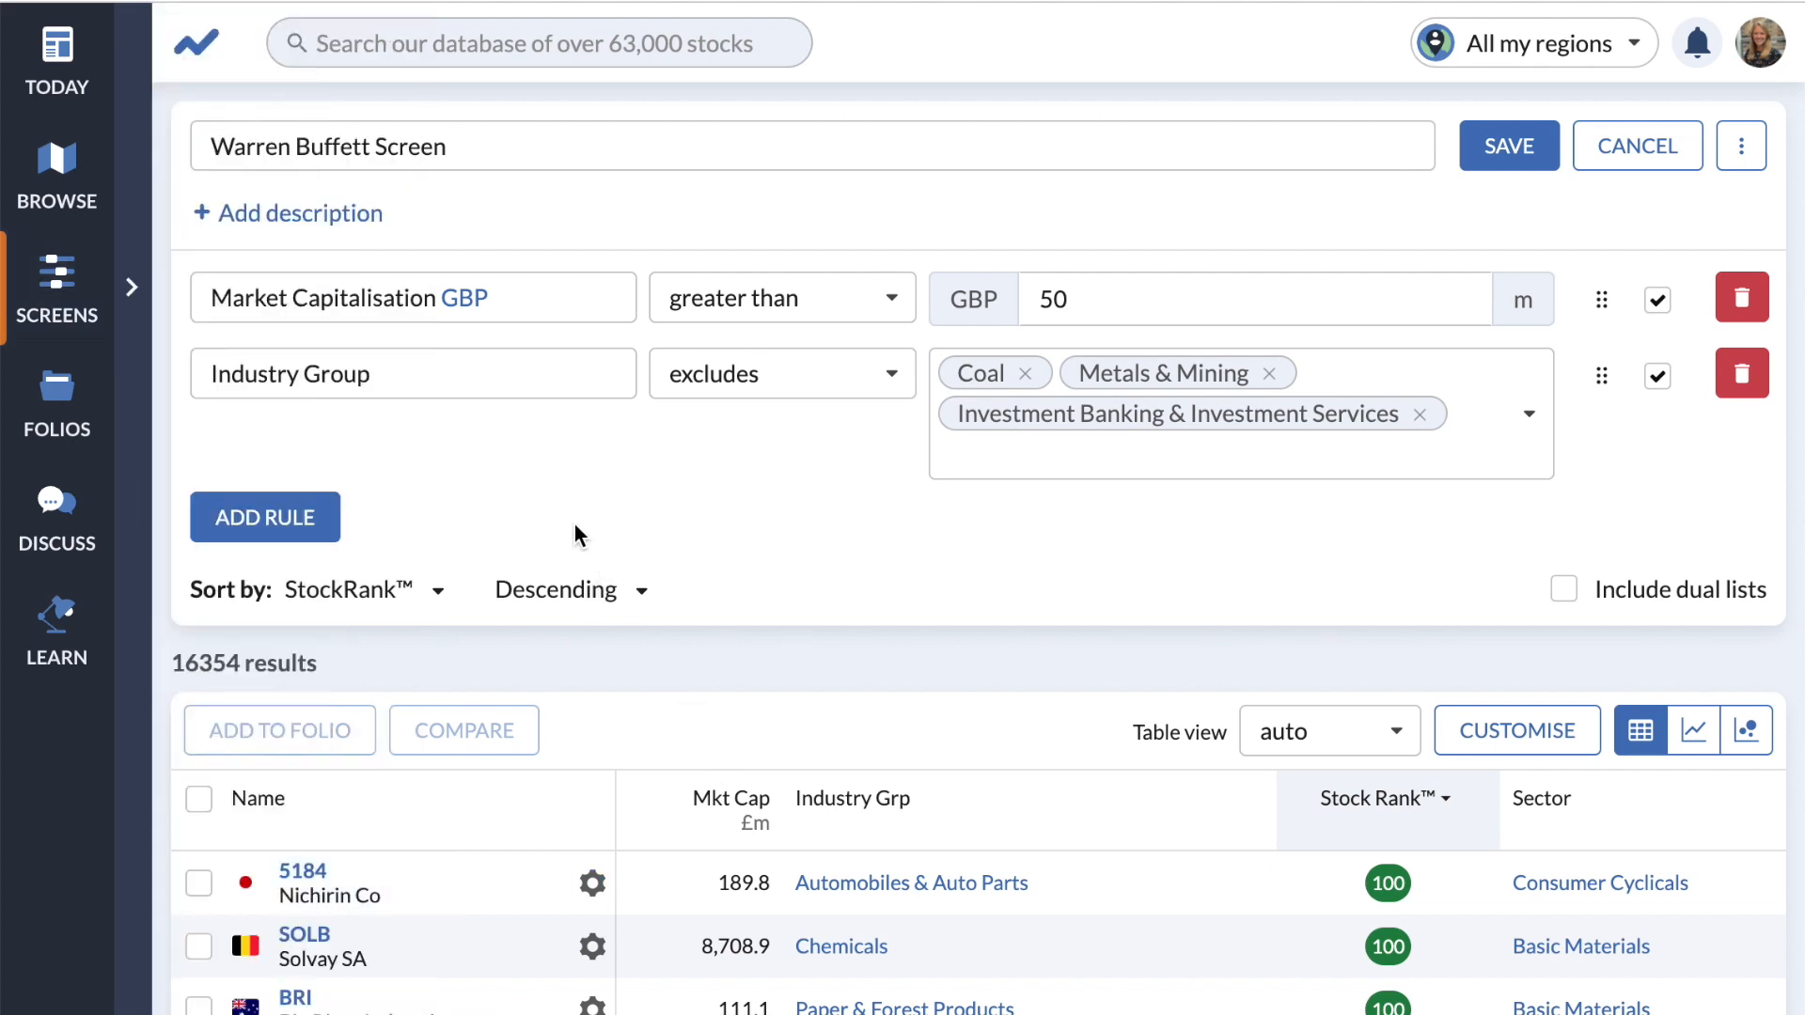
- Add a Quality rule requiring the 5y Avg Return on Capital (Greenblatt Definition) to be greater than 15%
left_click(305, 532)
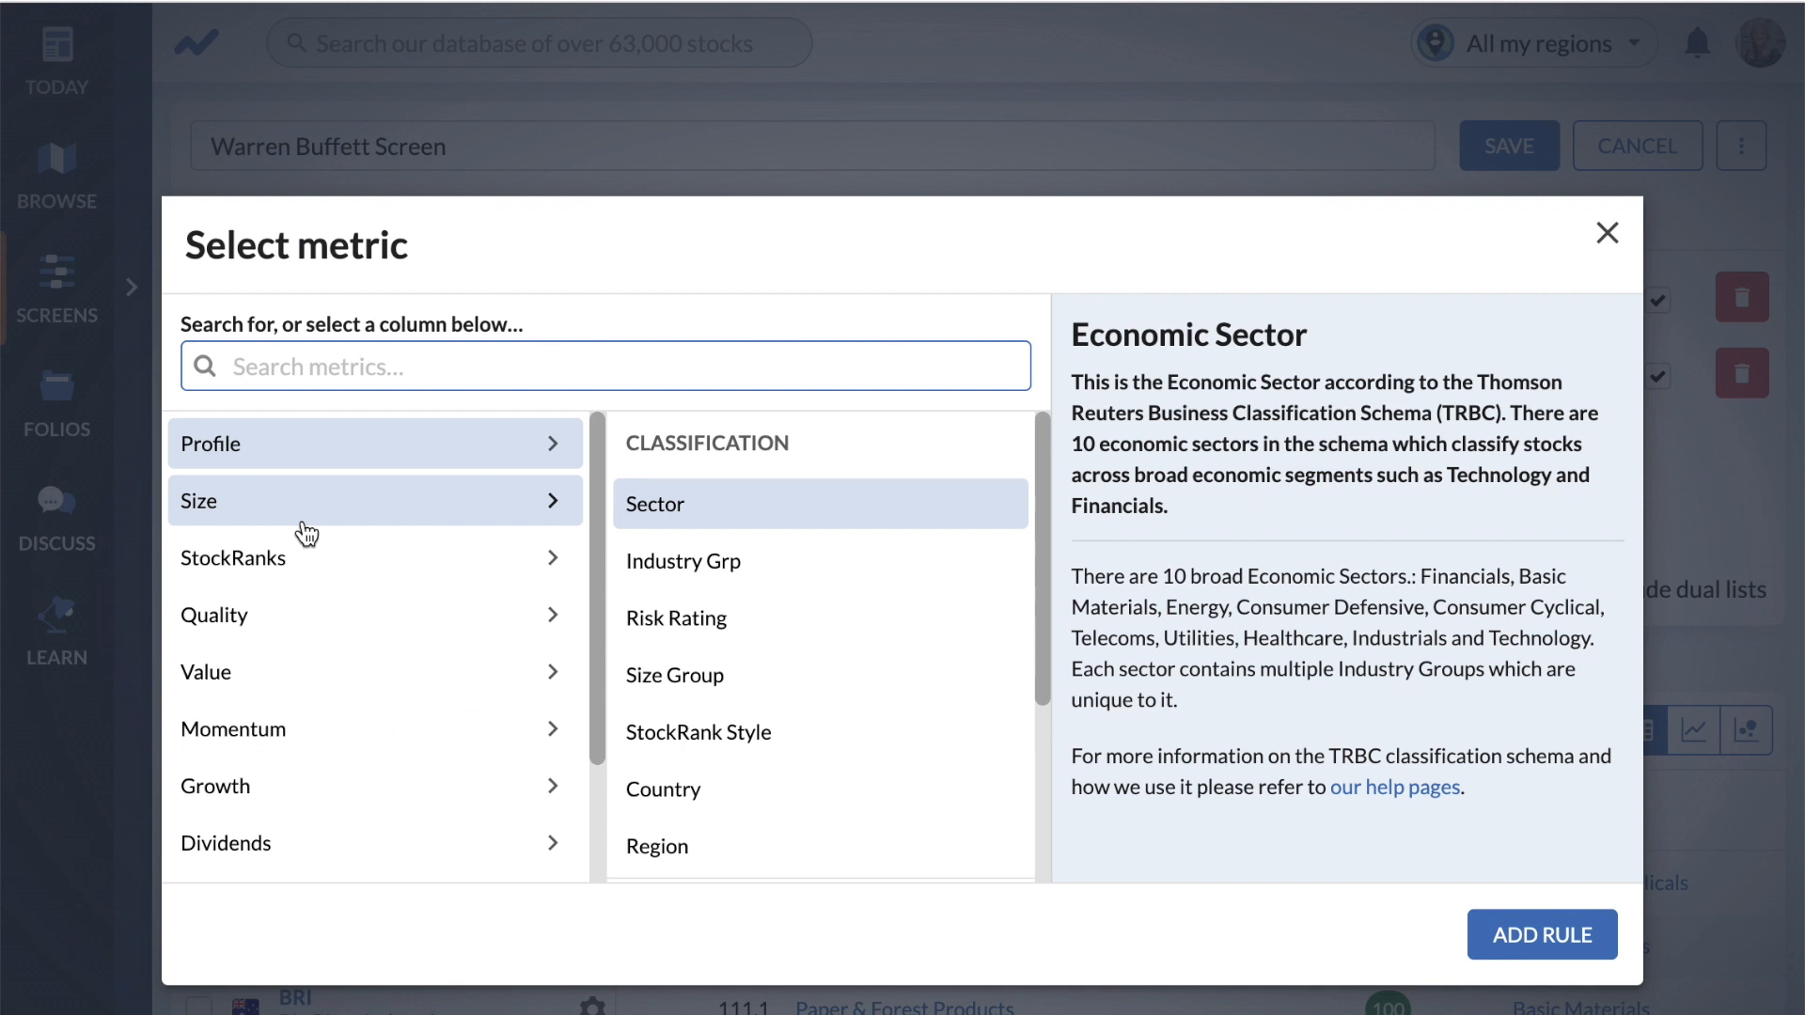
left_click(294, 614)
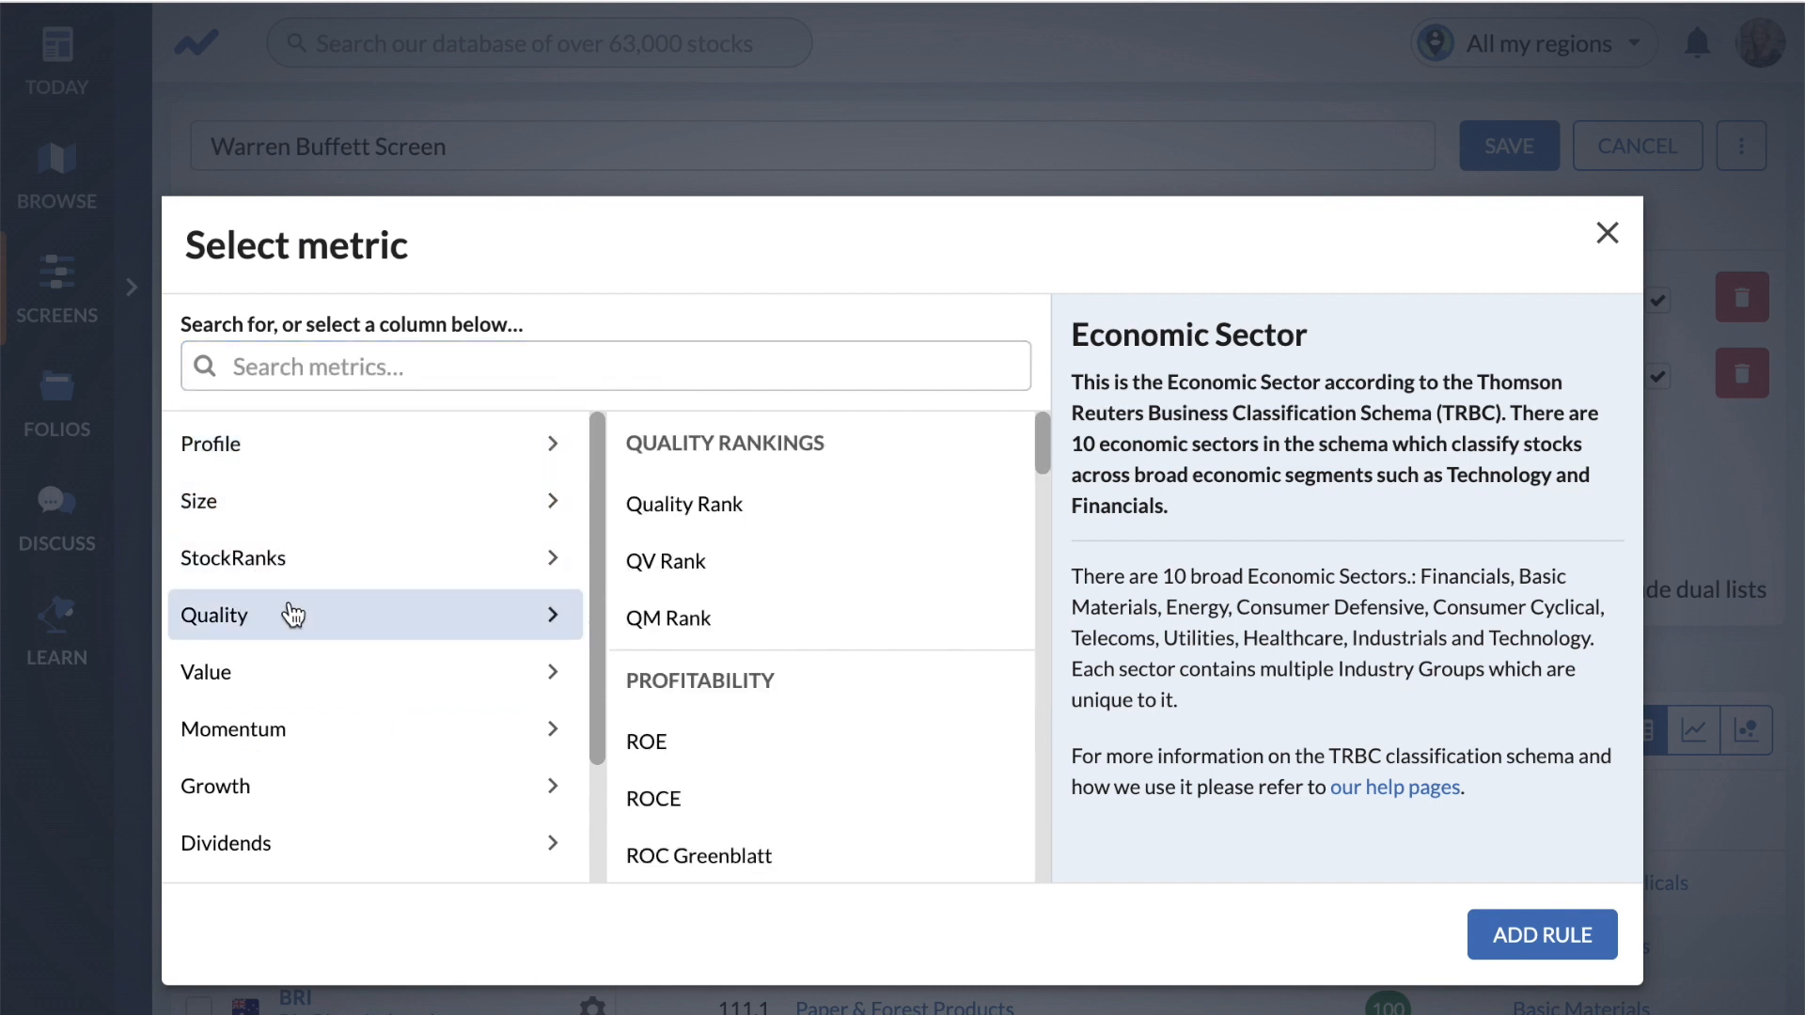
scroll(875, 682, "down", 2)
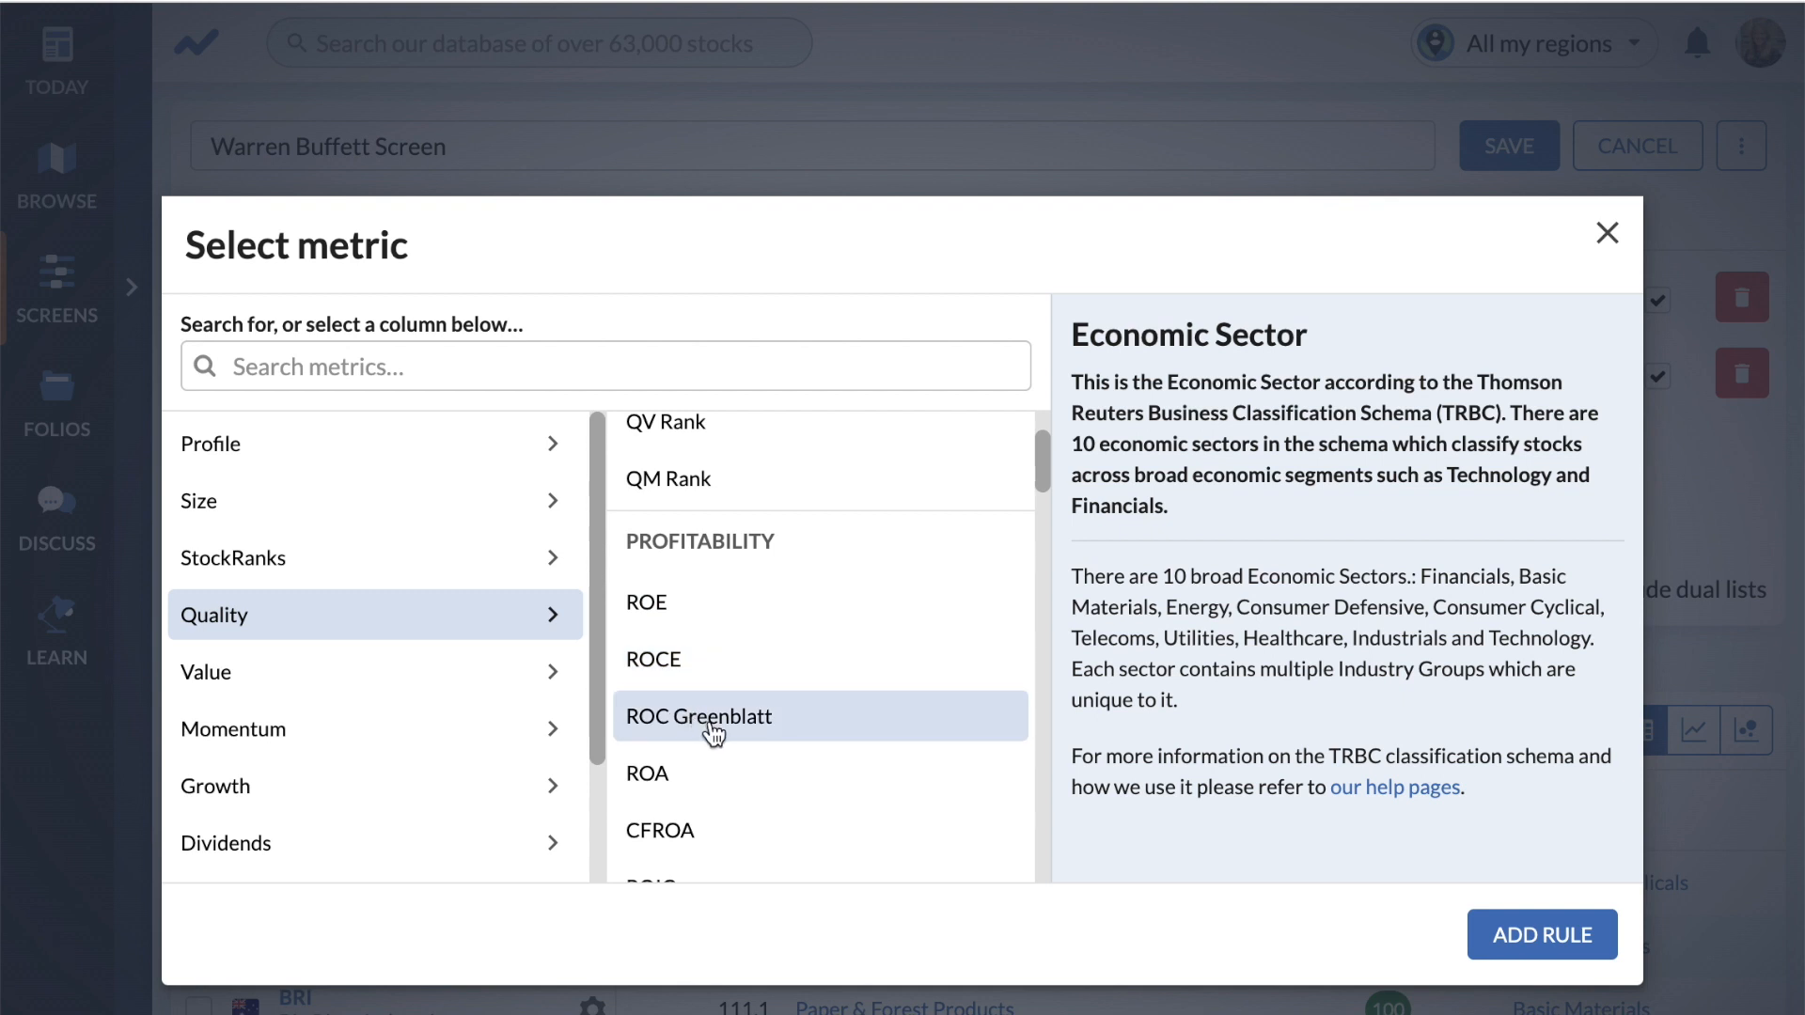
scroll(712, 734, "down", 2)
left_click(735, 562)
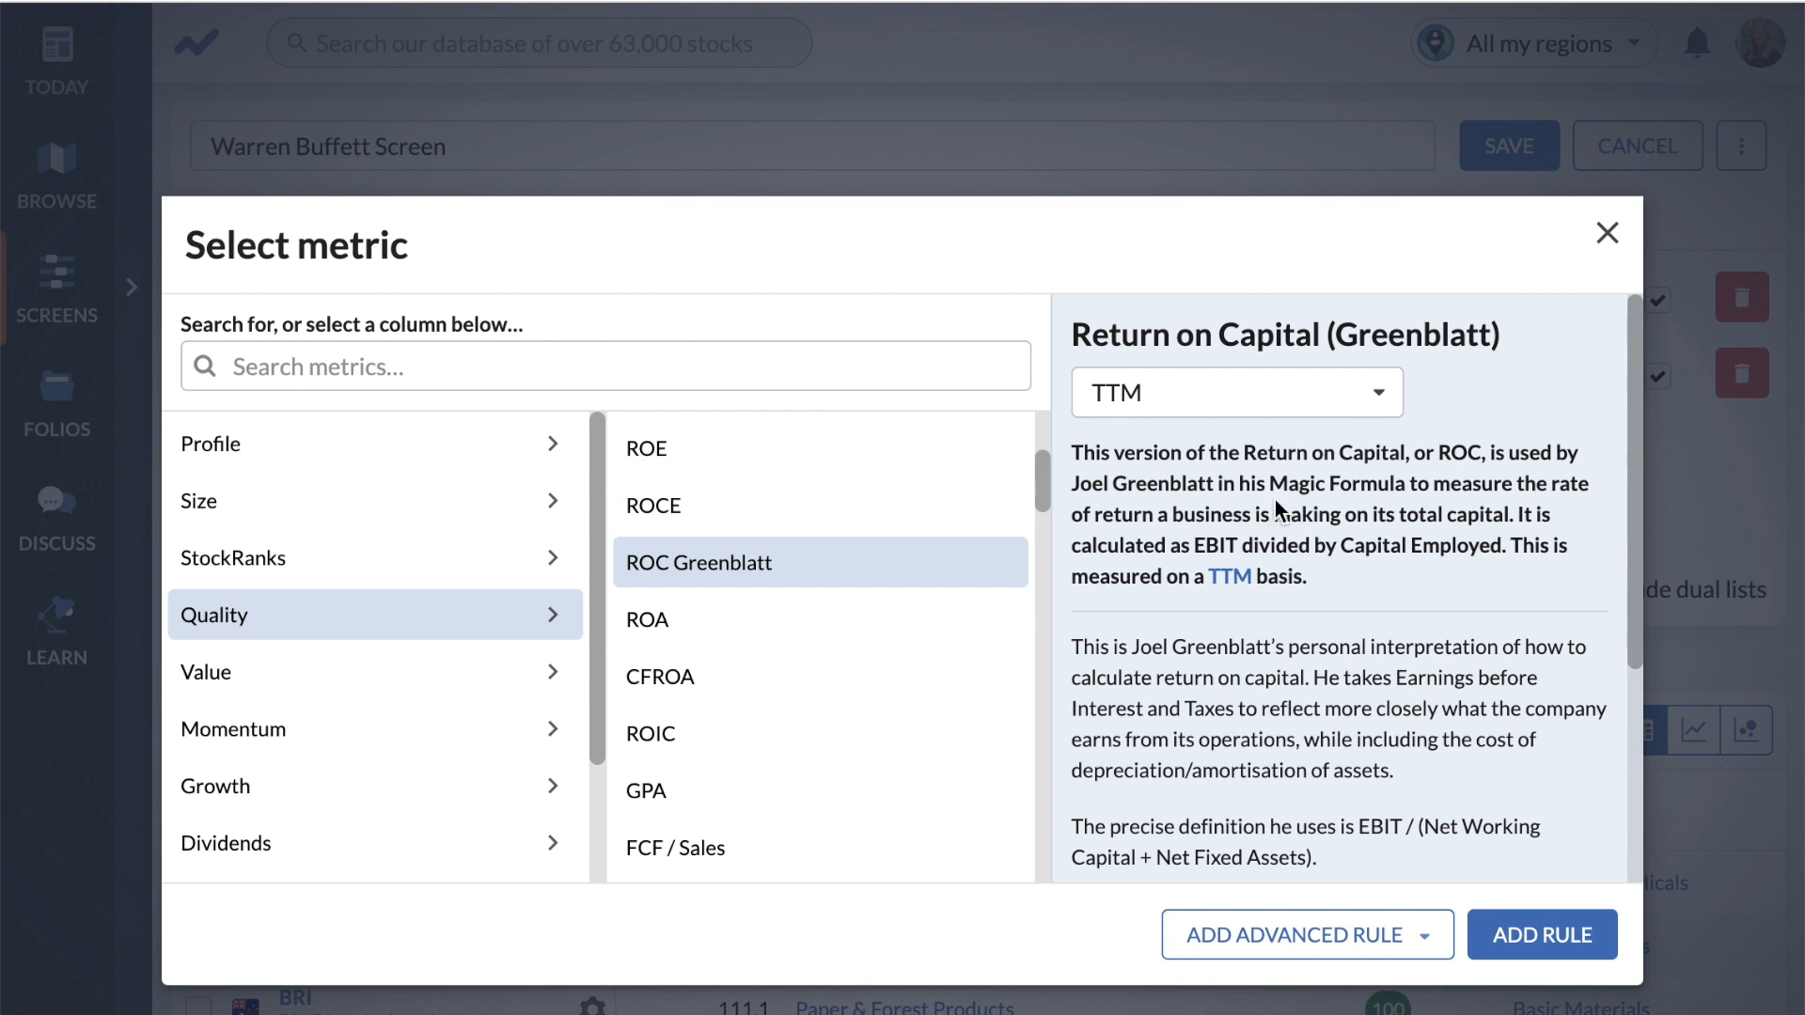
left_click(1372, 396)
left_click(1261, 522)
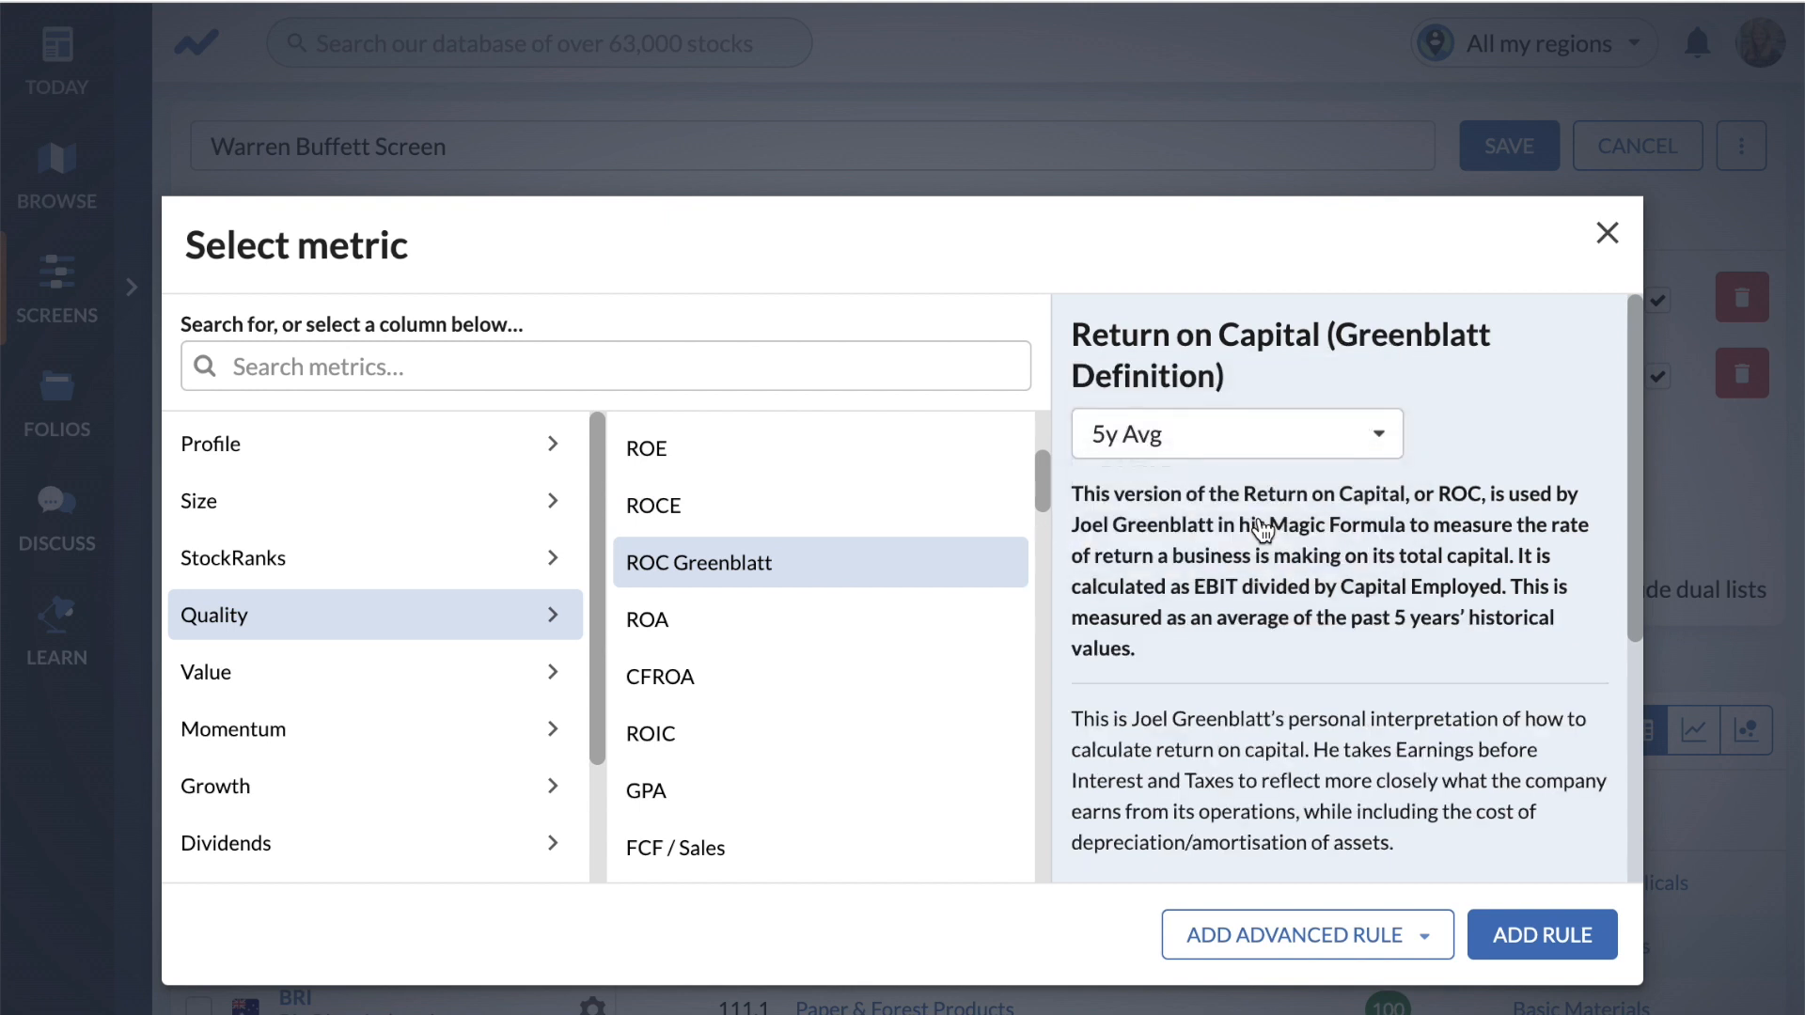
left_click(1547, 936)
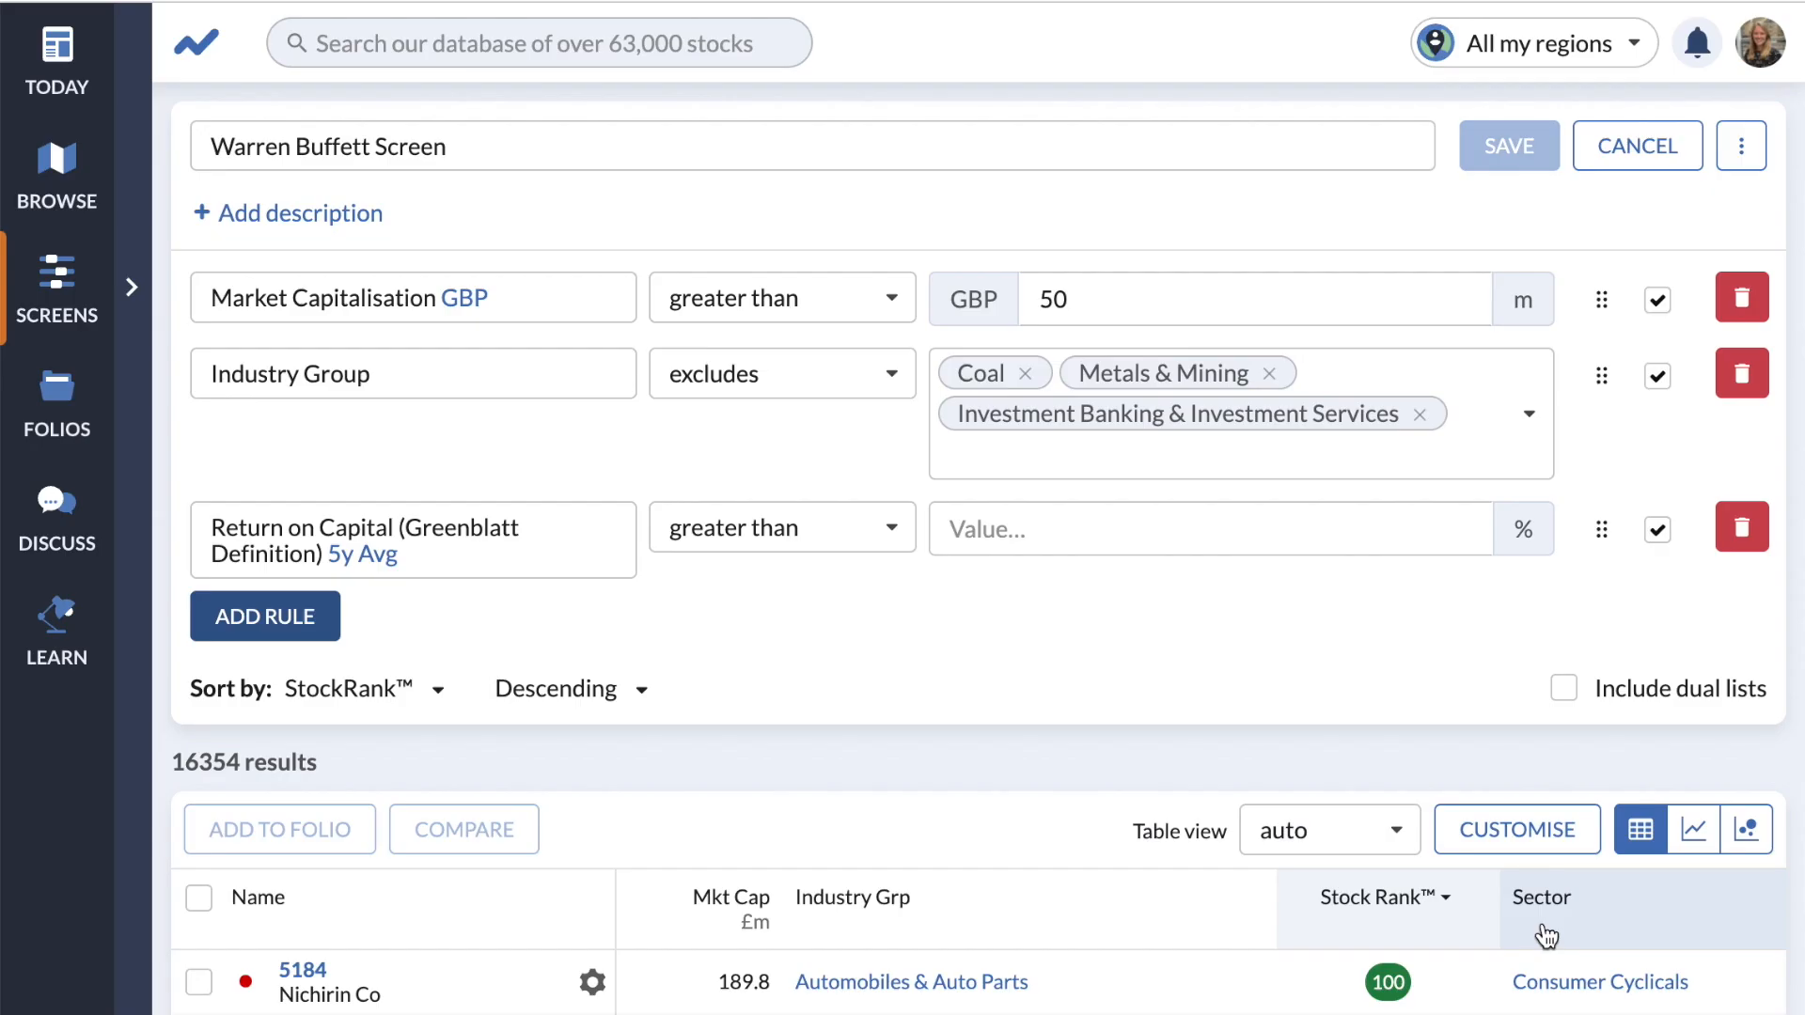
left_click(1151, 531)
type("15")
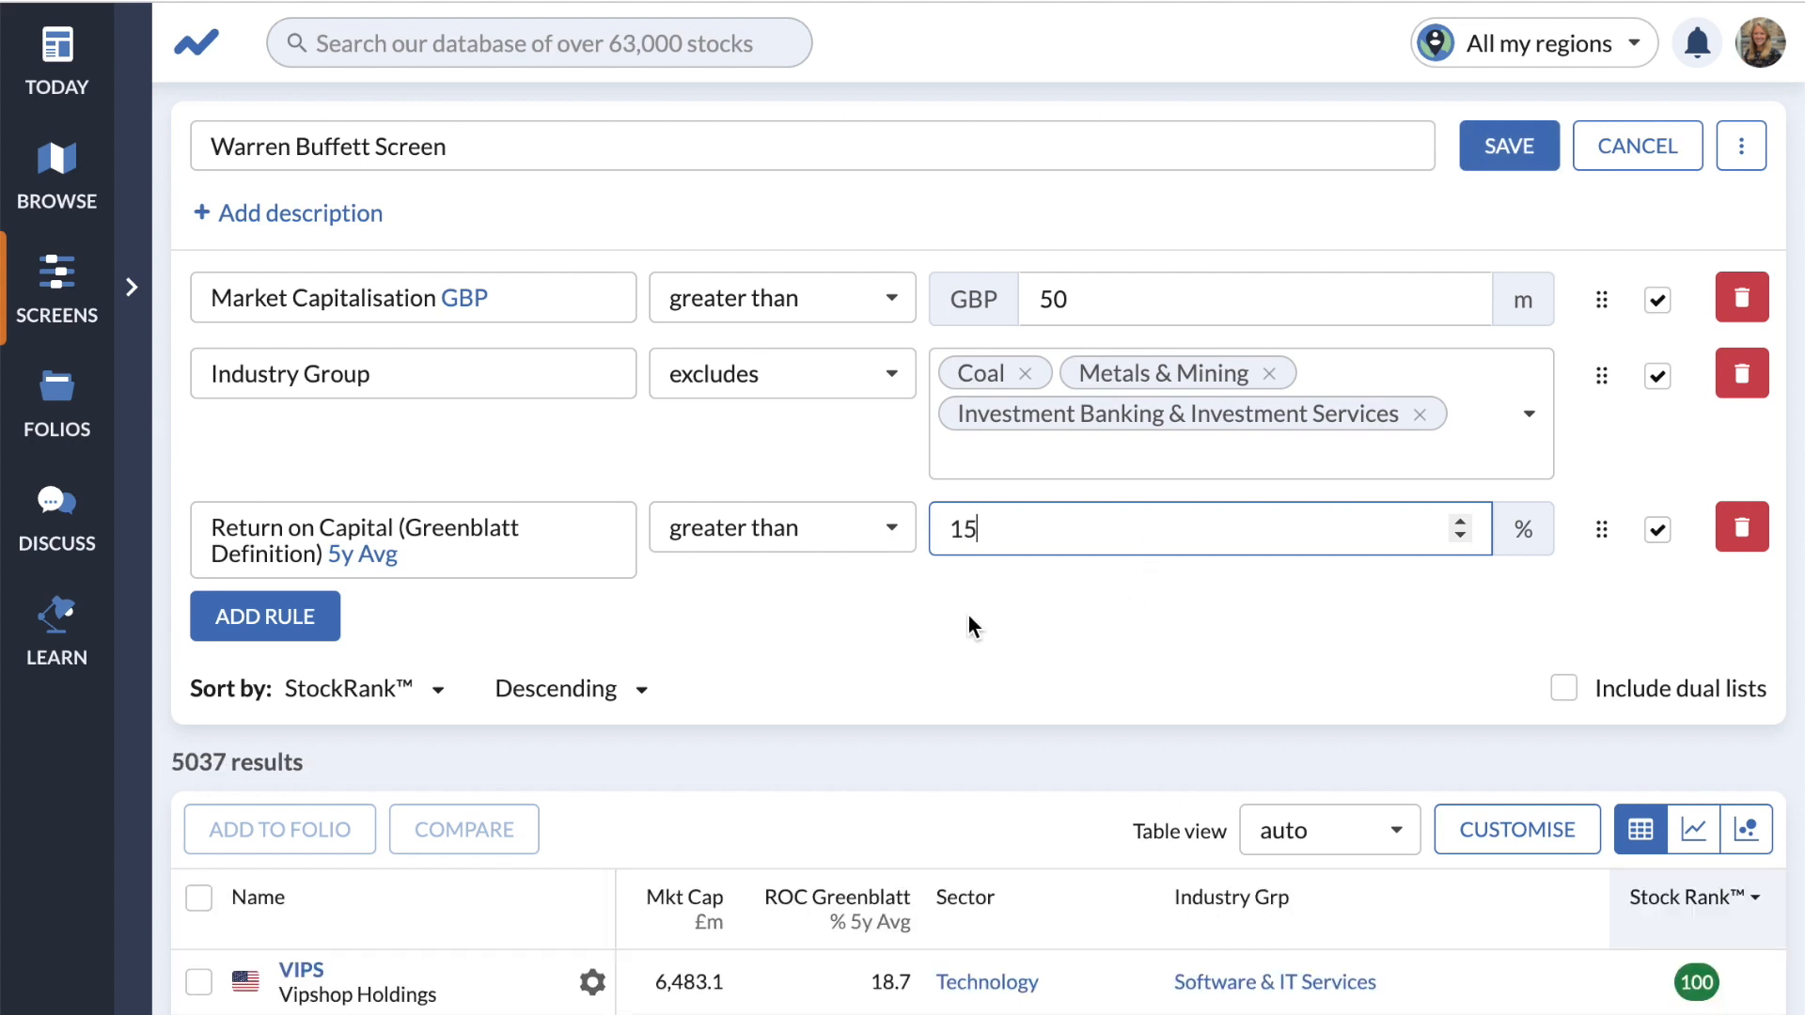
- Add a Quality rule requiring the 5y Avg Return on Equity to be greater than 15%
left_click(268, 618)
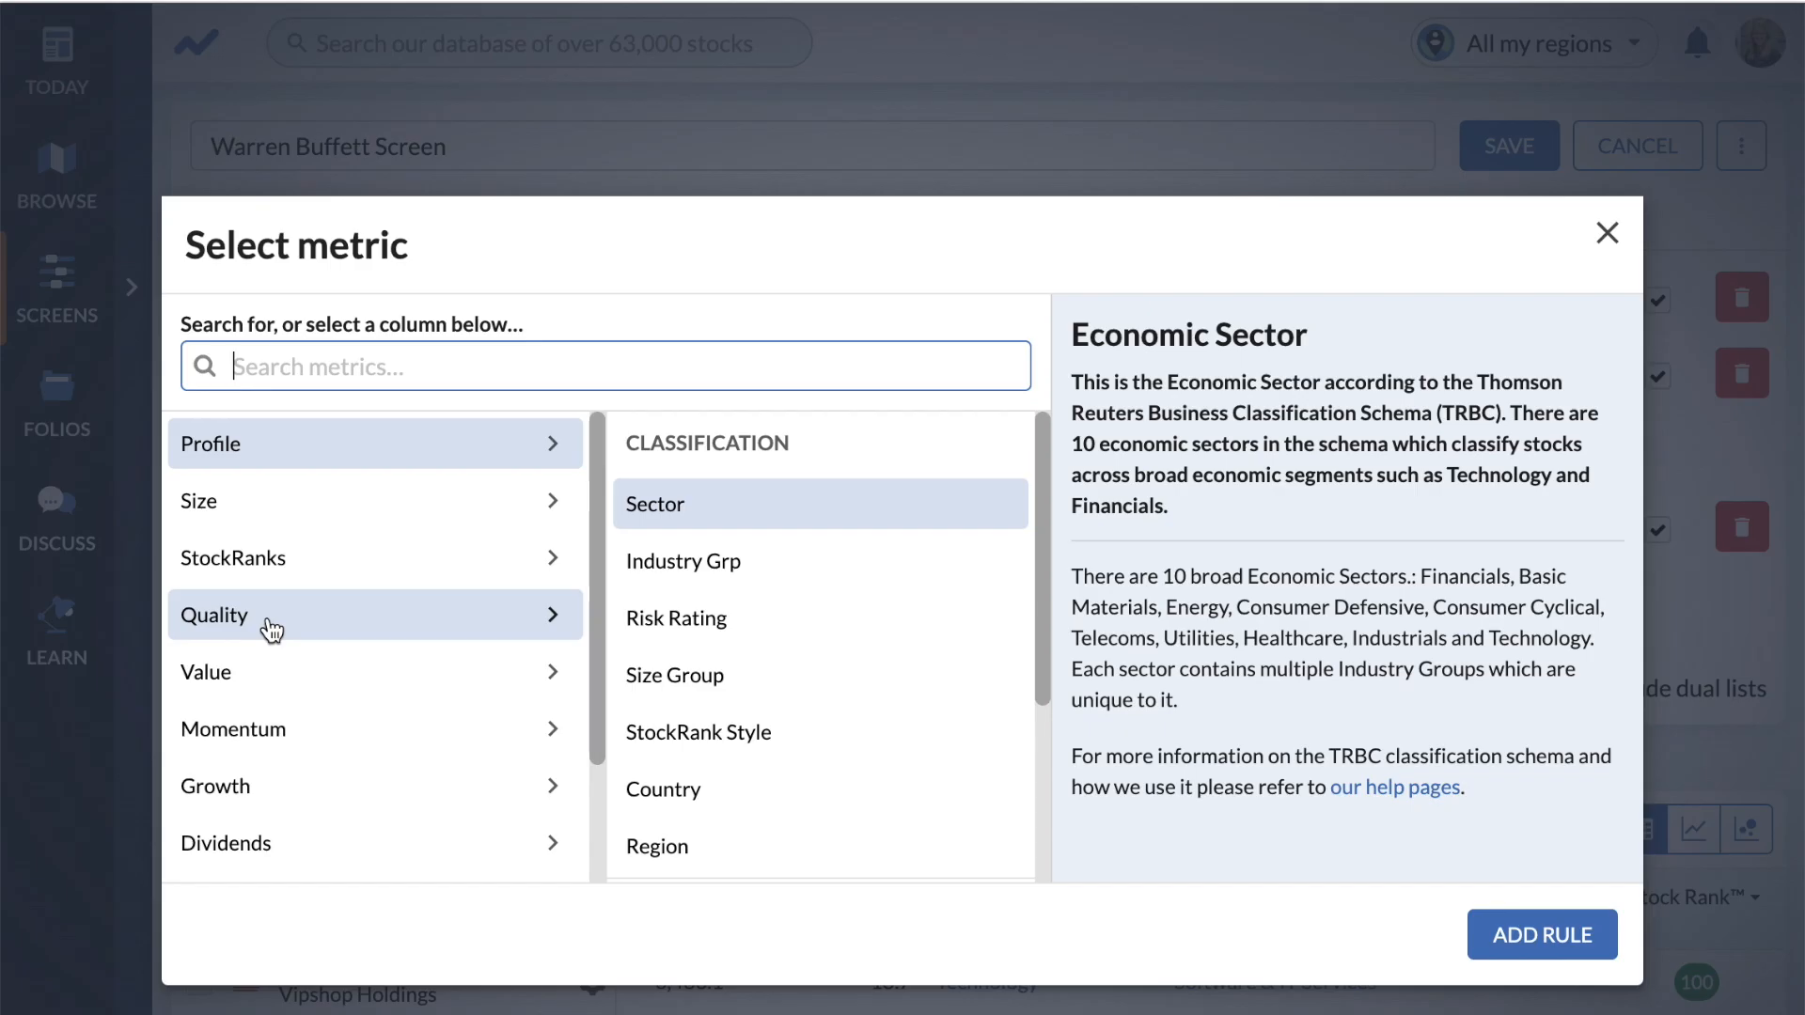
left_click(270, 628)
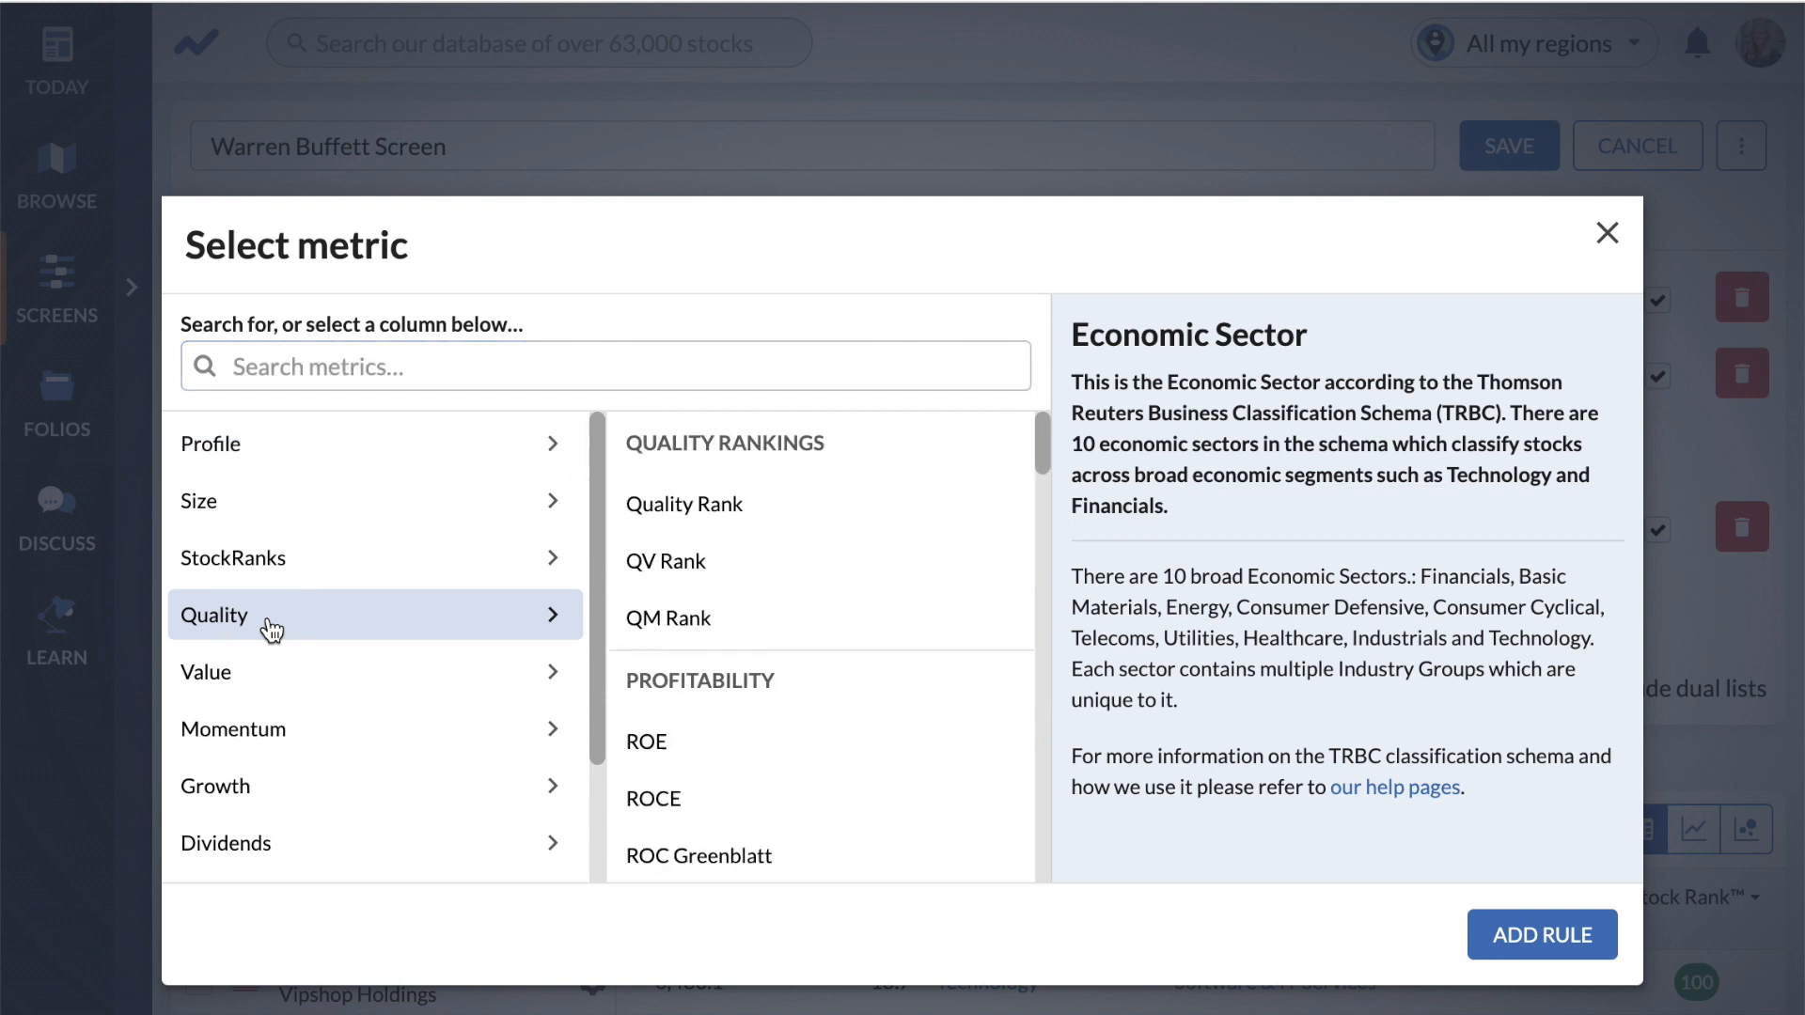
scroll(863, 650, "down", 1)
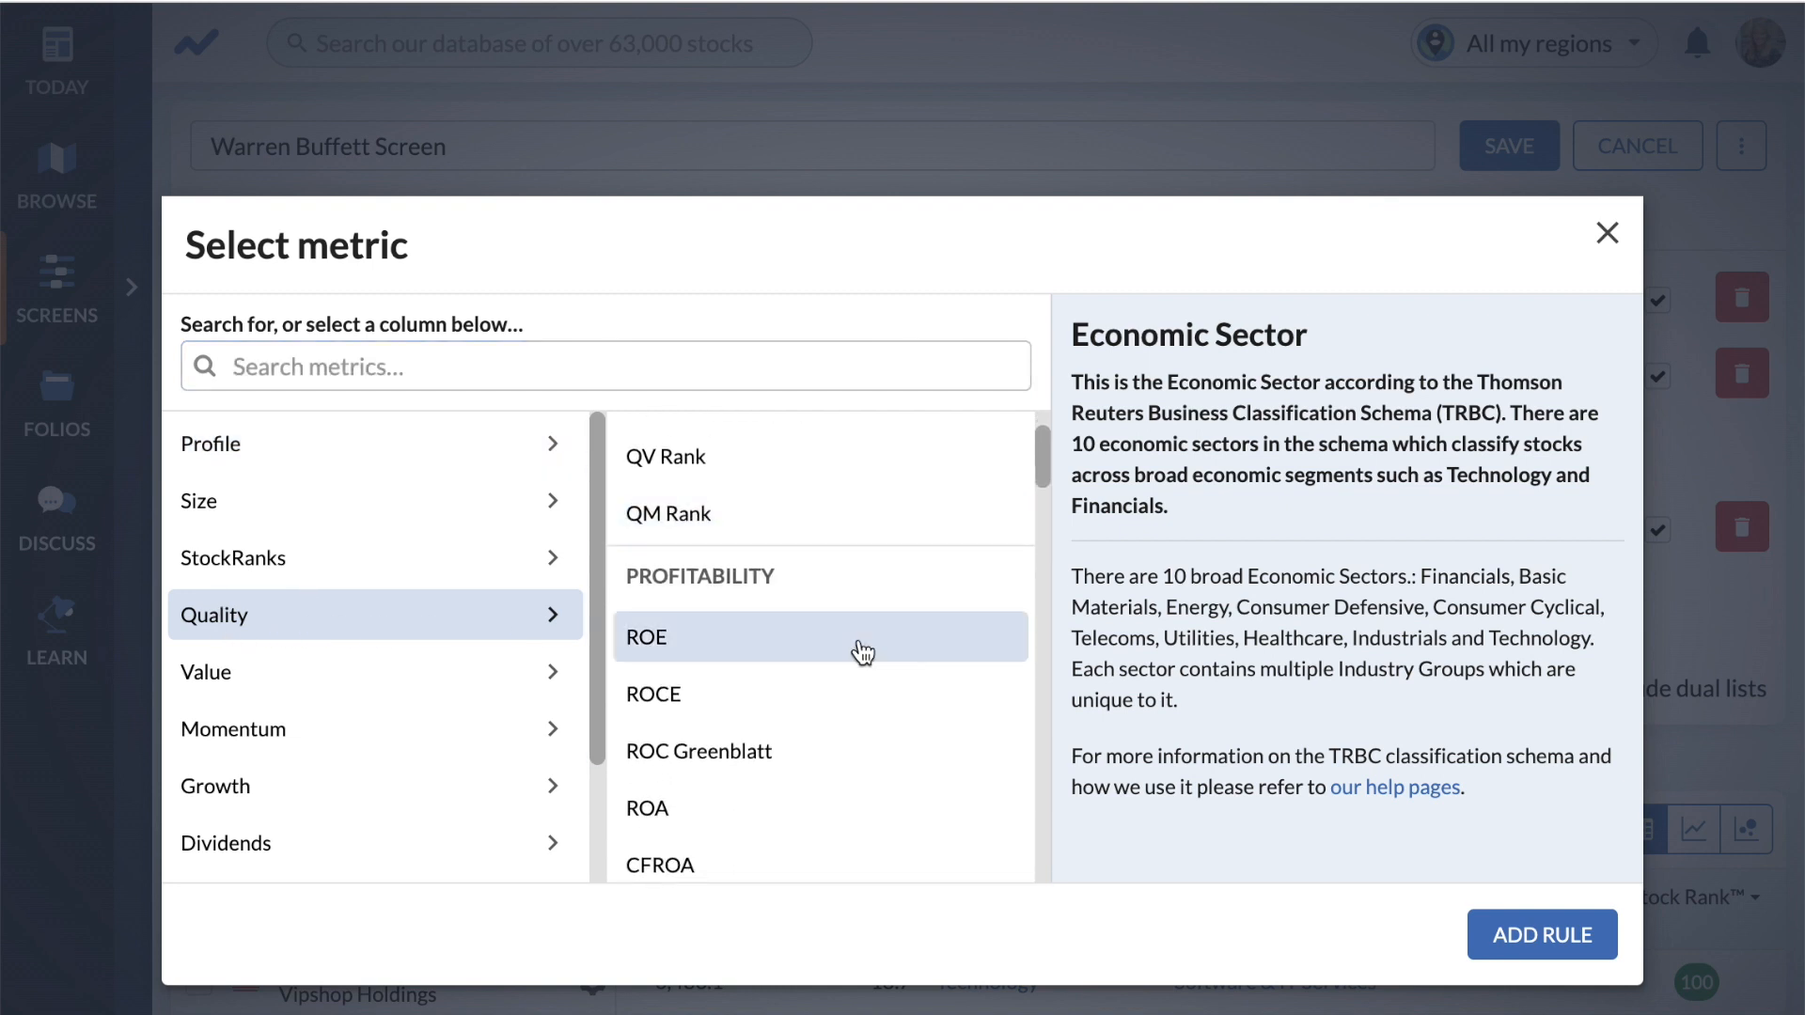
left_click(701, 640)
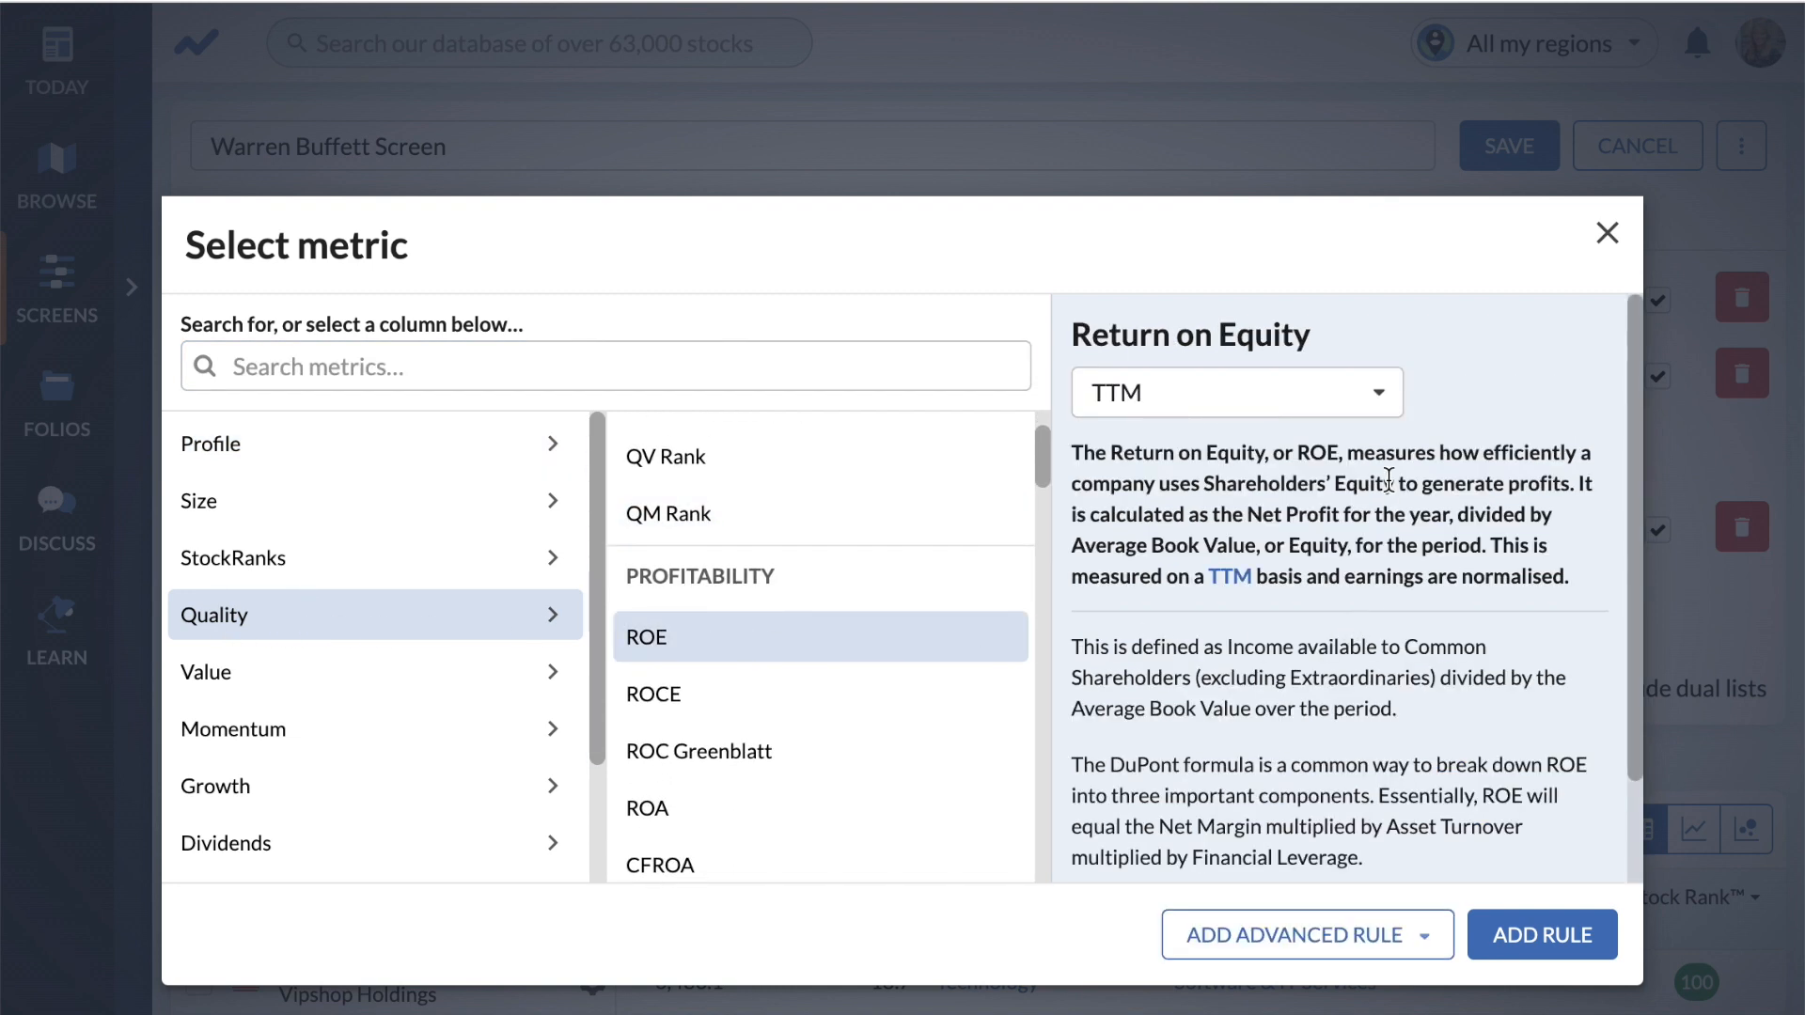
left_click(1376, 394)
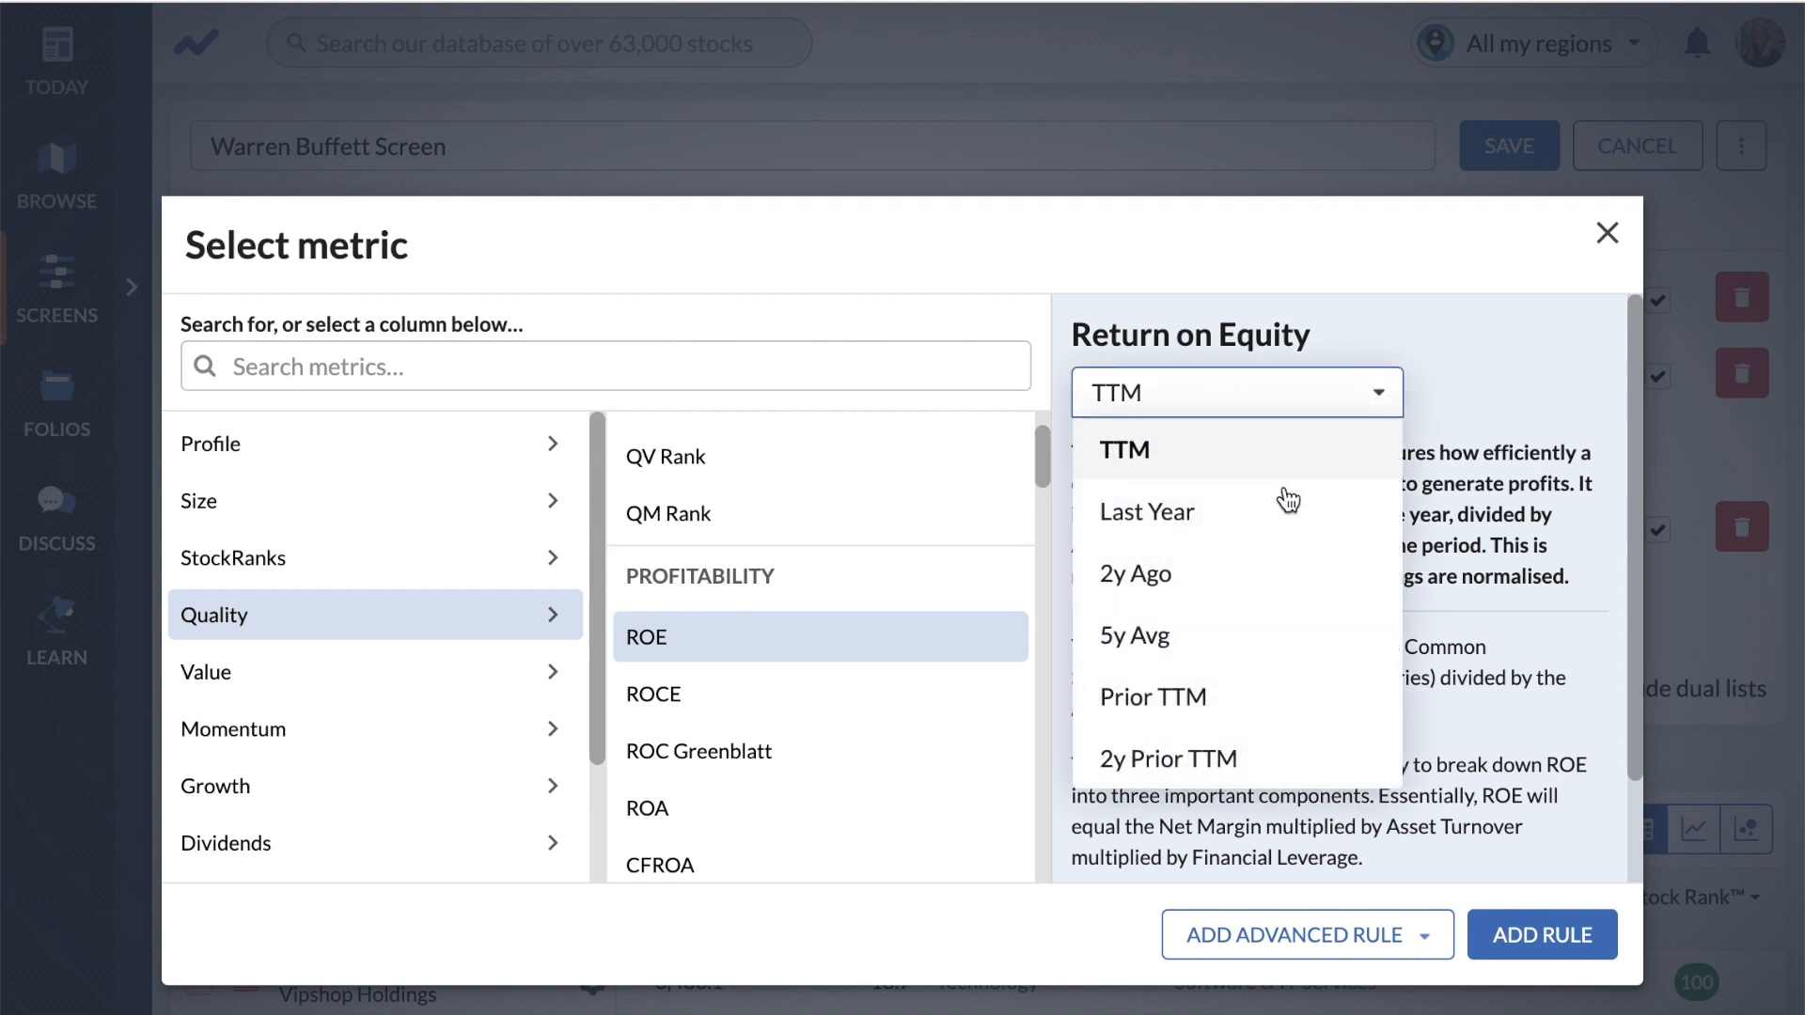
left_click(1159, 642)
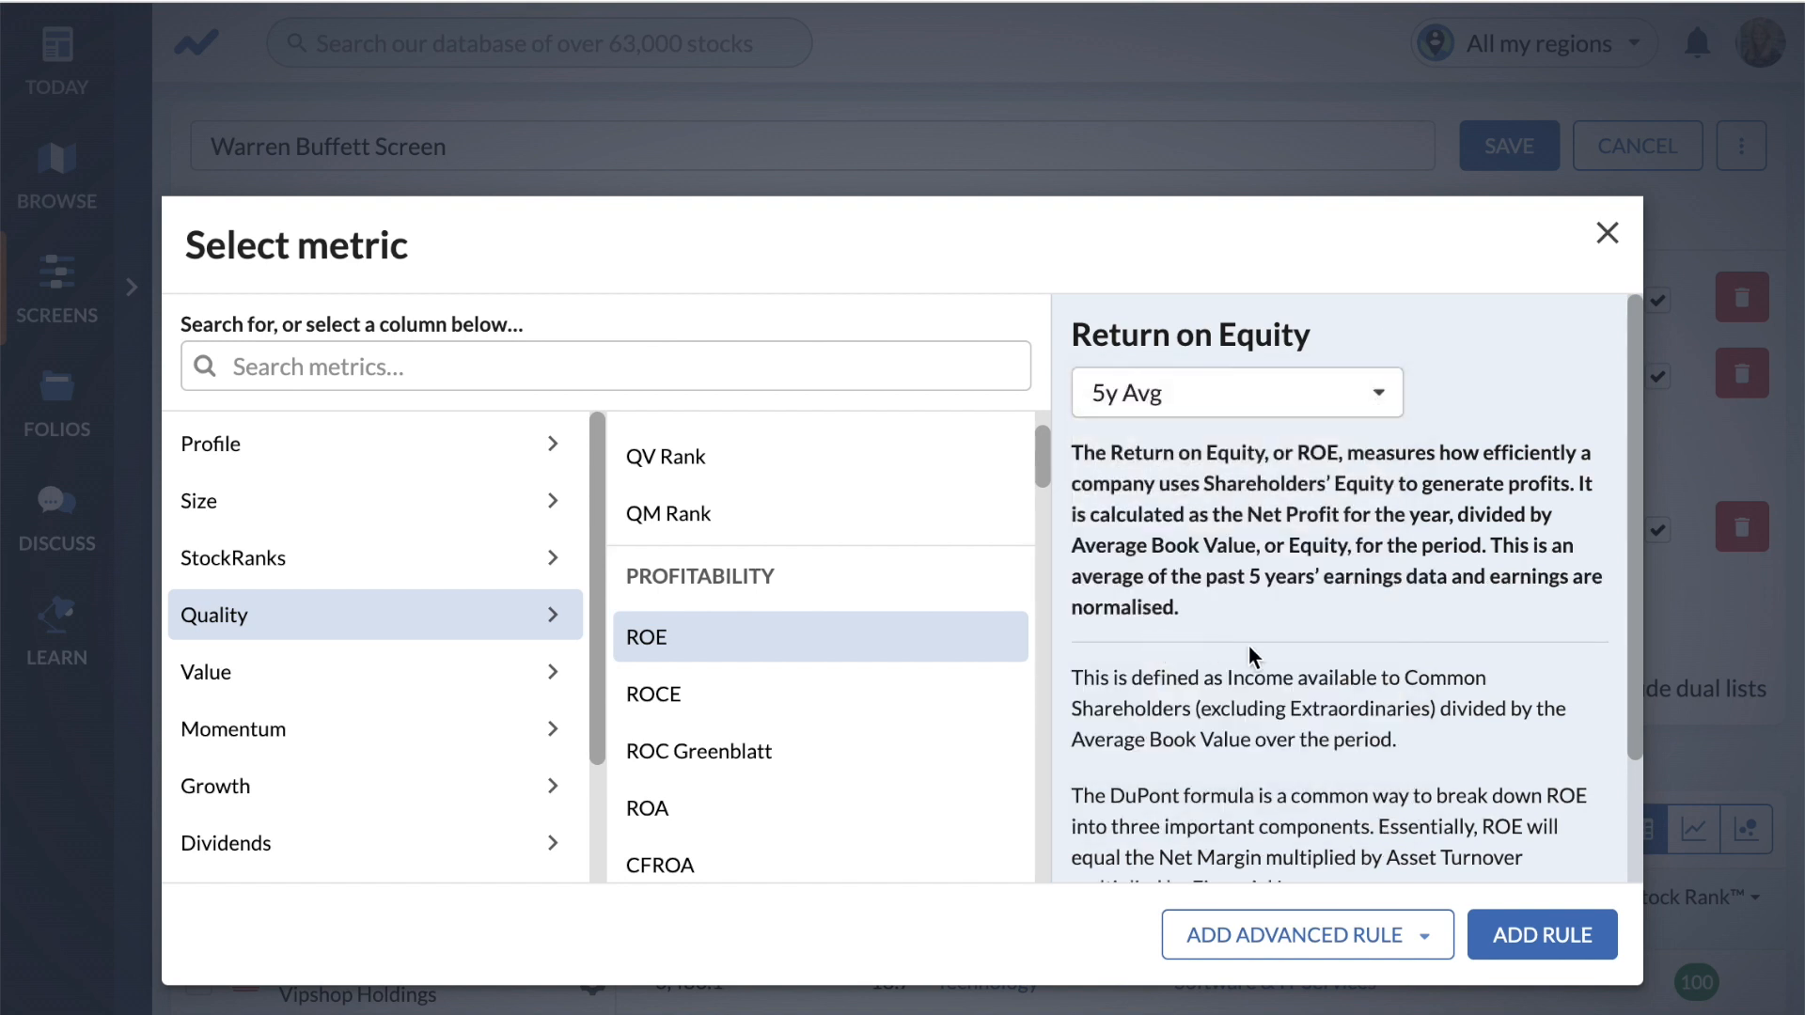
left_click(1553, 937)
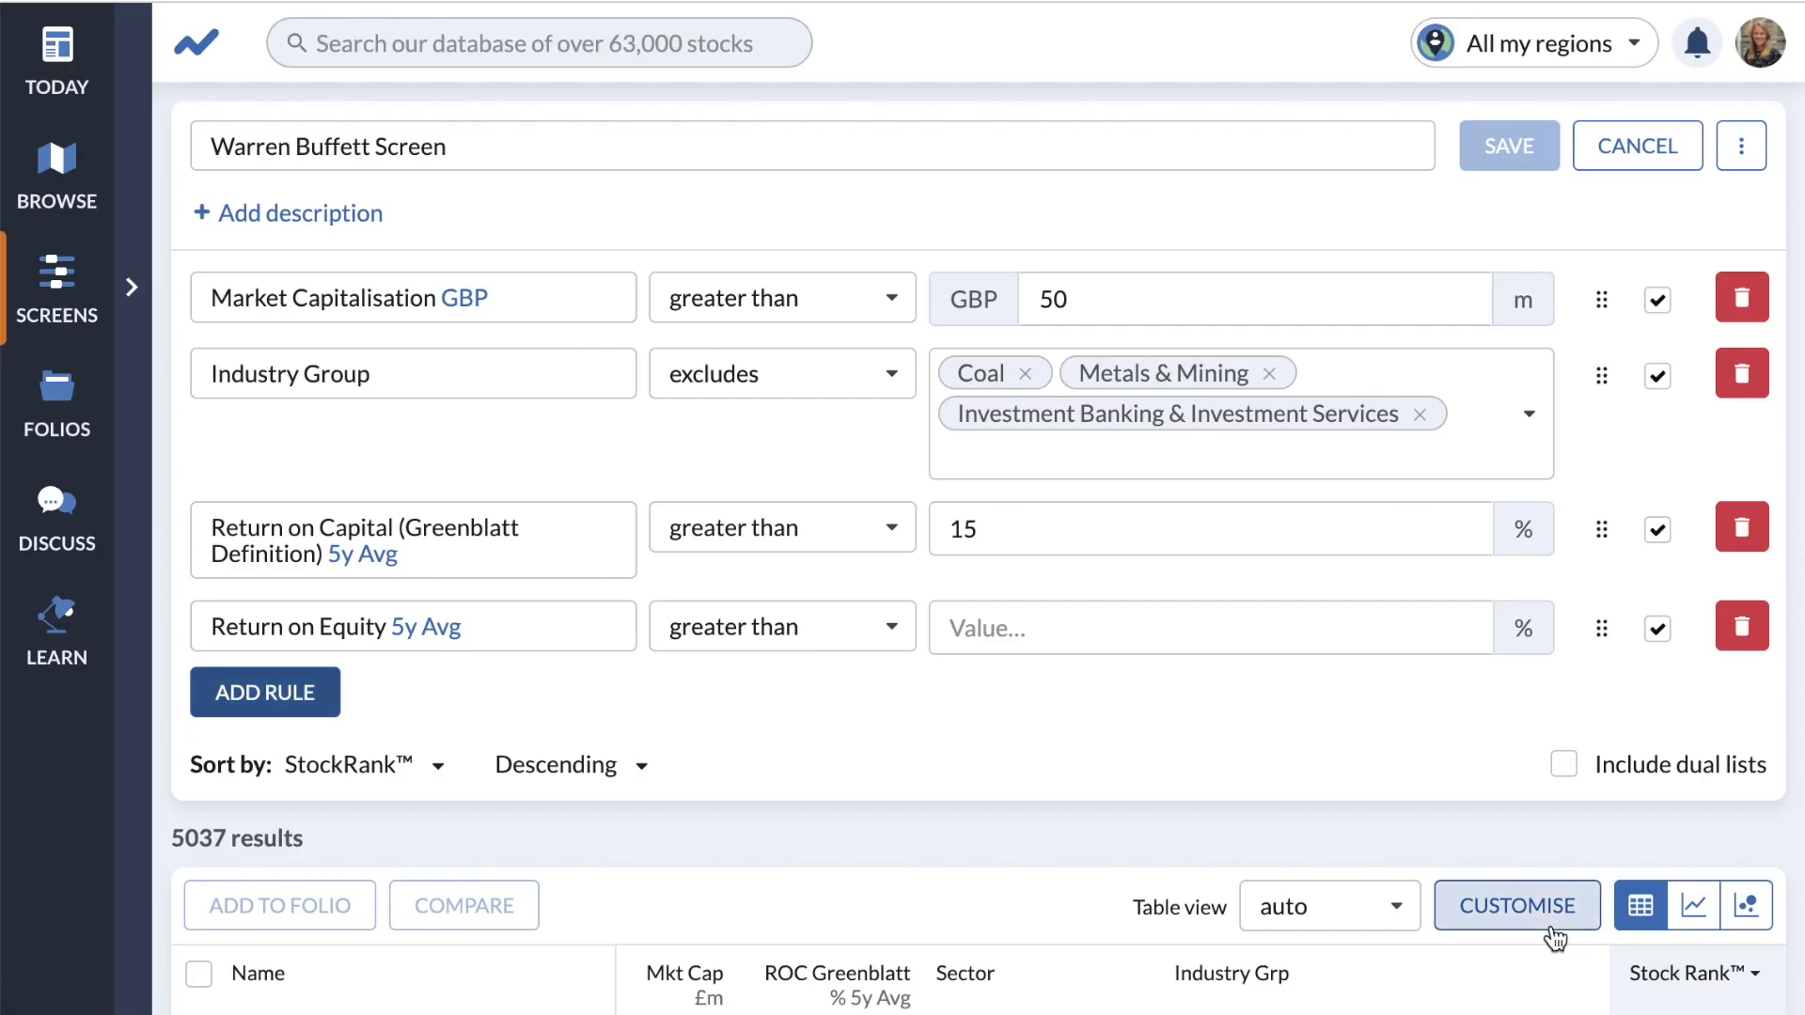
left_click(1147, 637)
type("15")
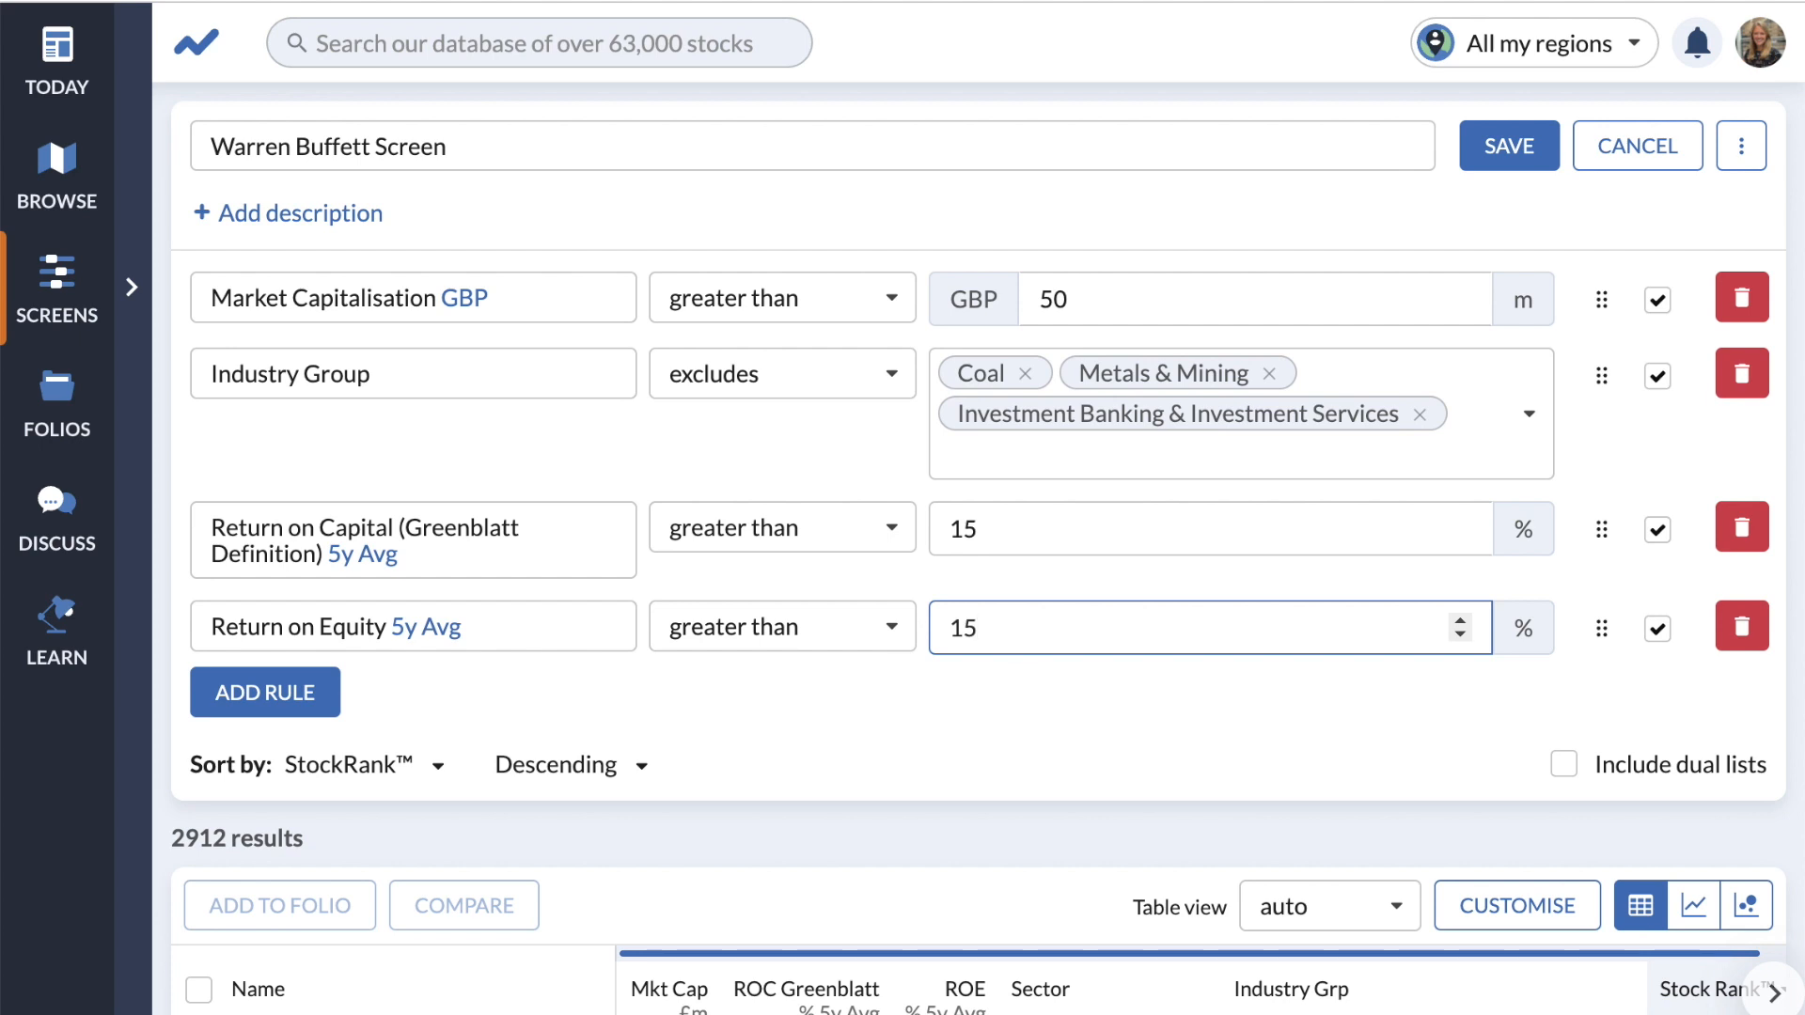
- Add a Growth rule requiring the Expected Return, based on Sustainable Growth, to be greater than 6%
left_click(279, 696)
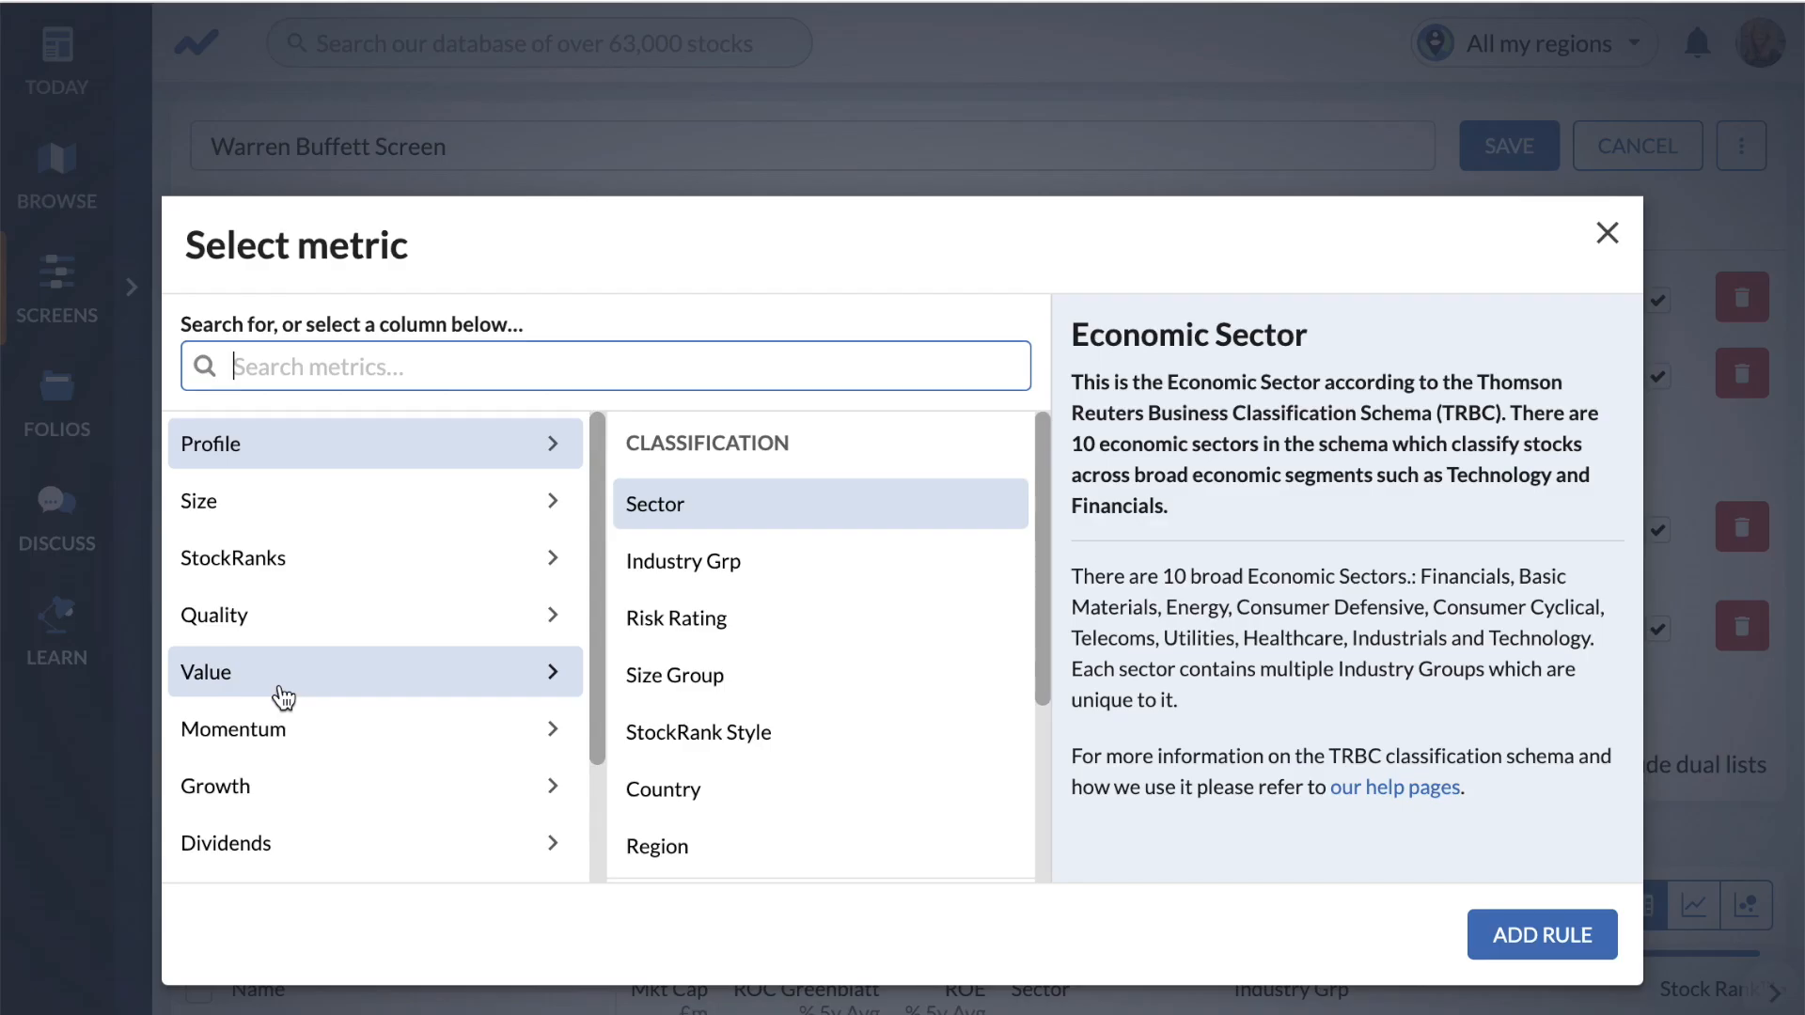
left_click(274, 786)
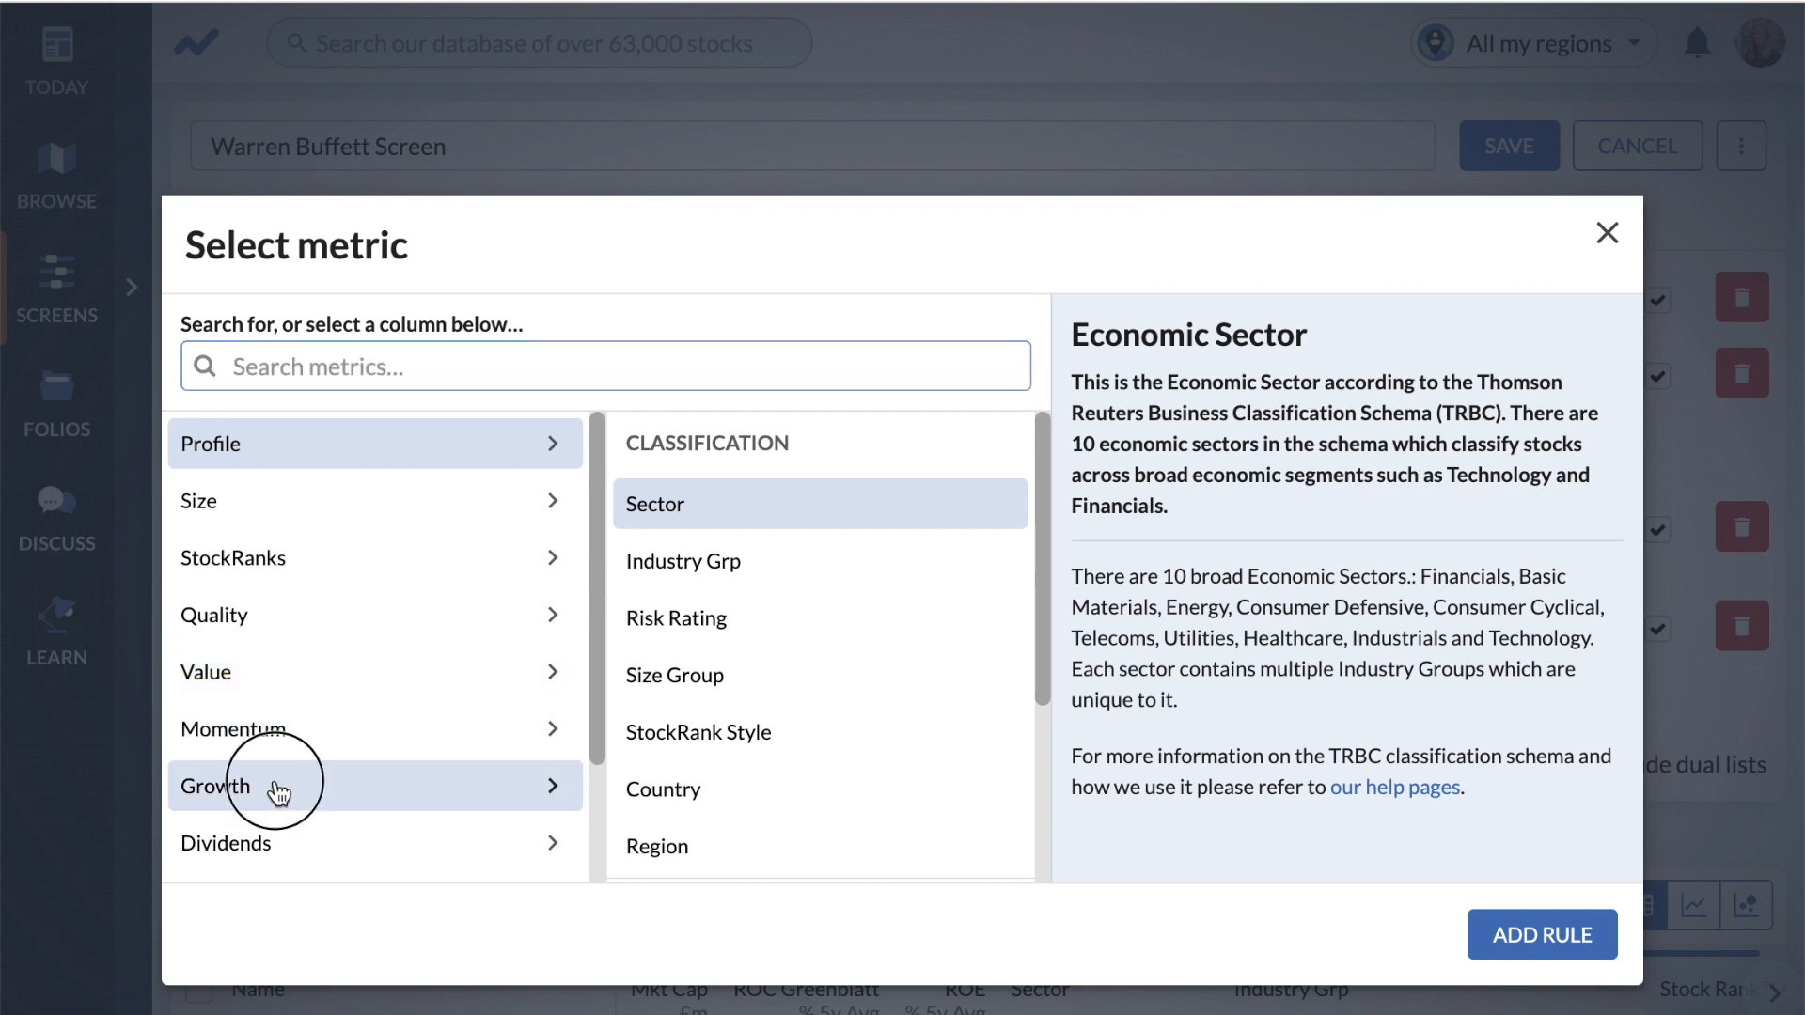
scroll(863, 689, "down", 10)
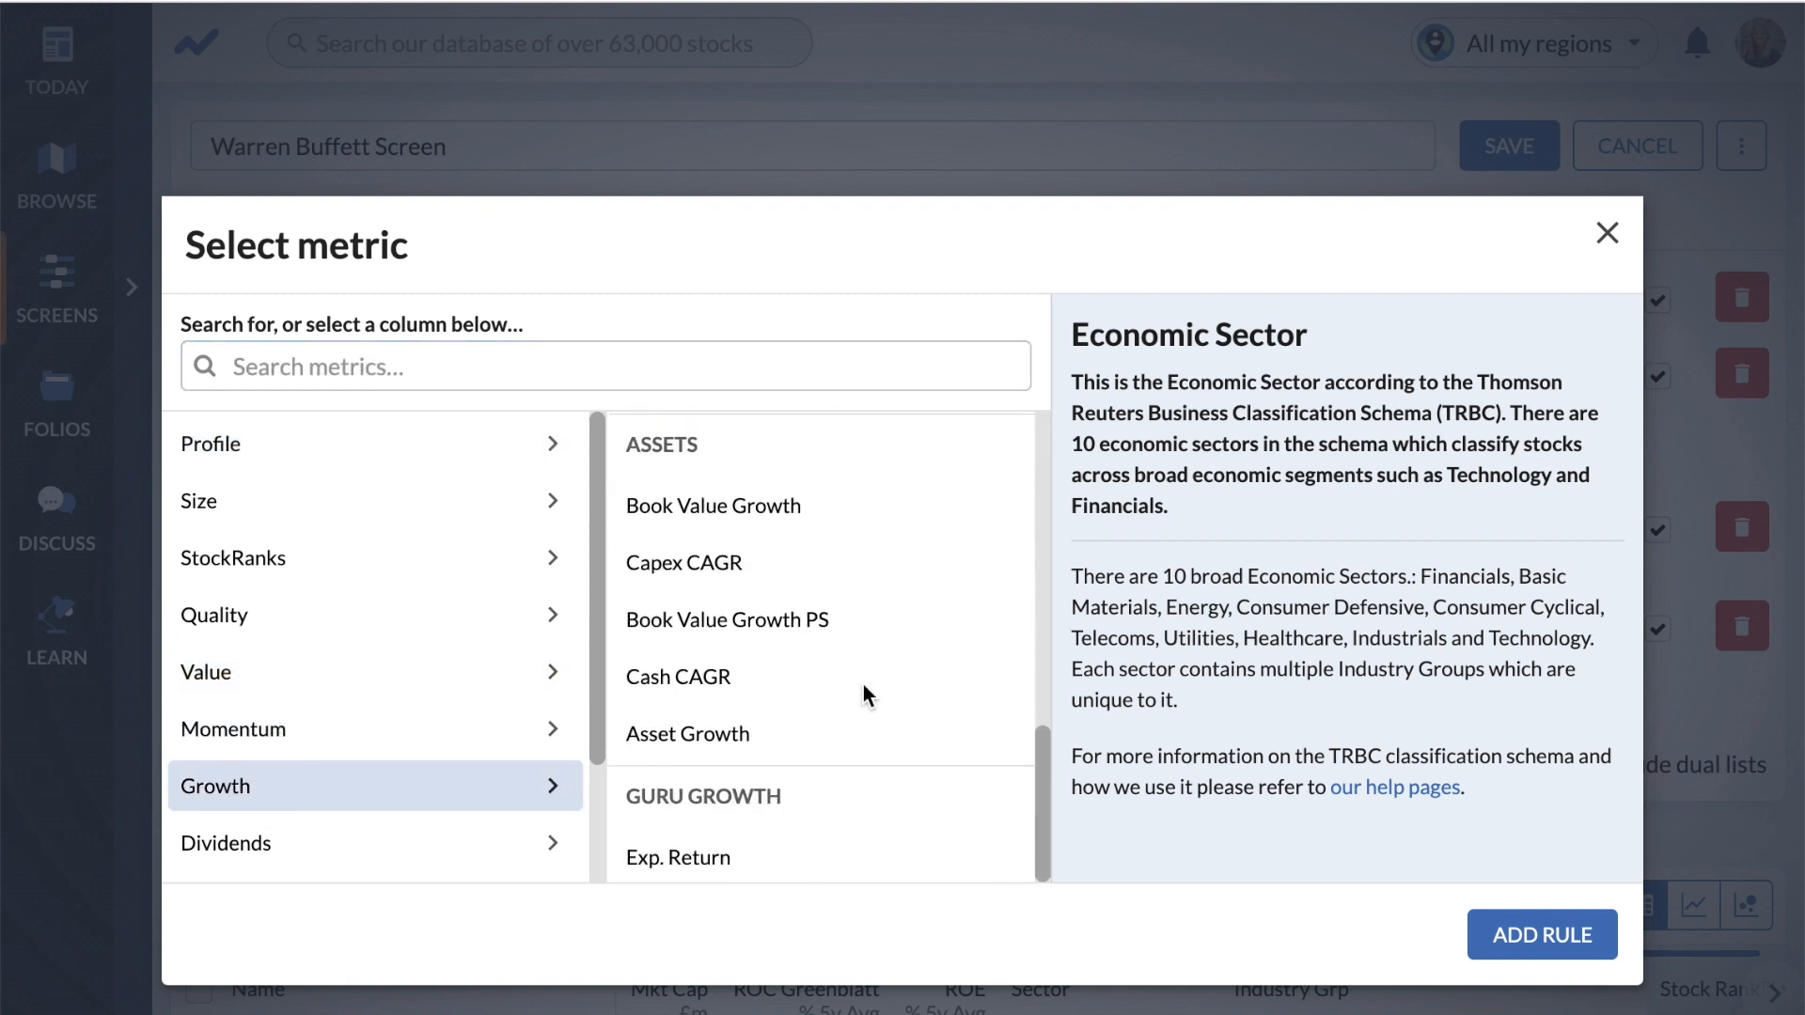
left_click(717, 855)
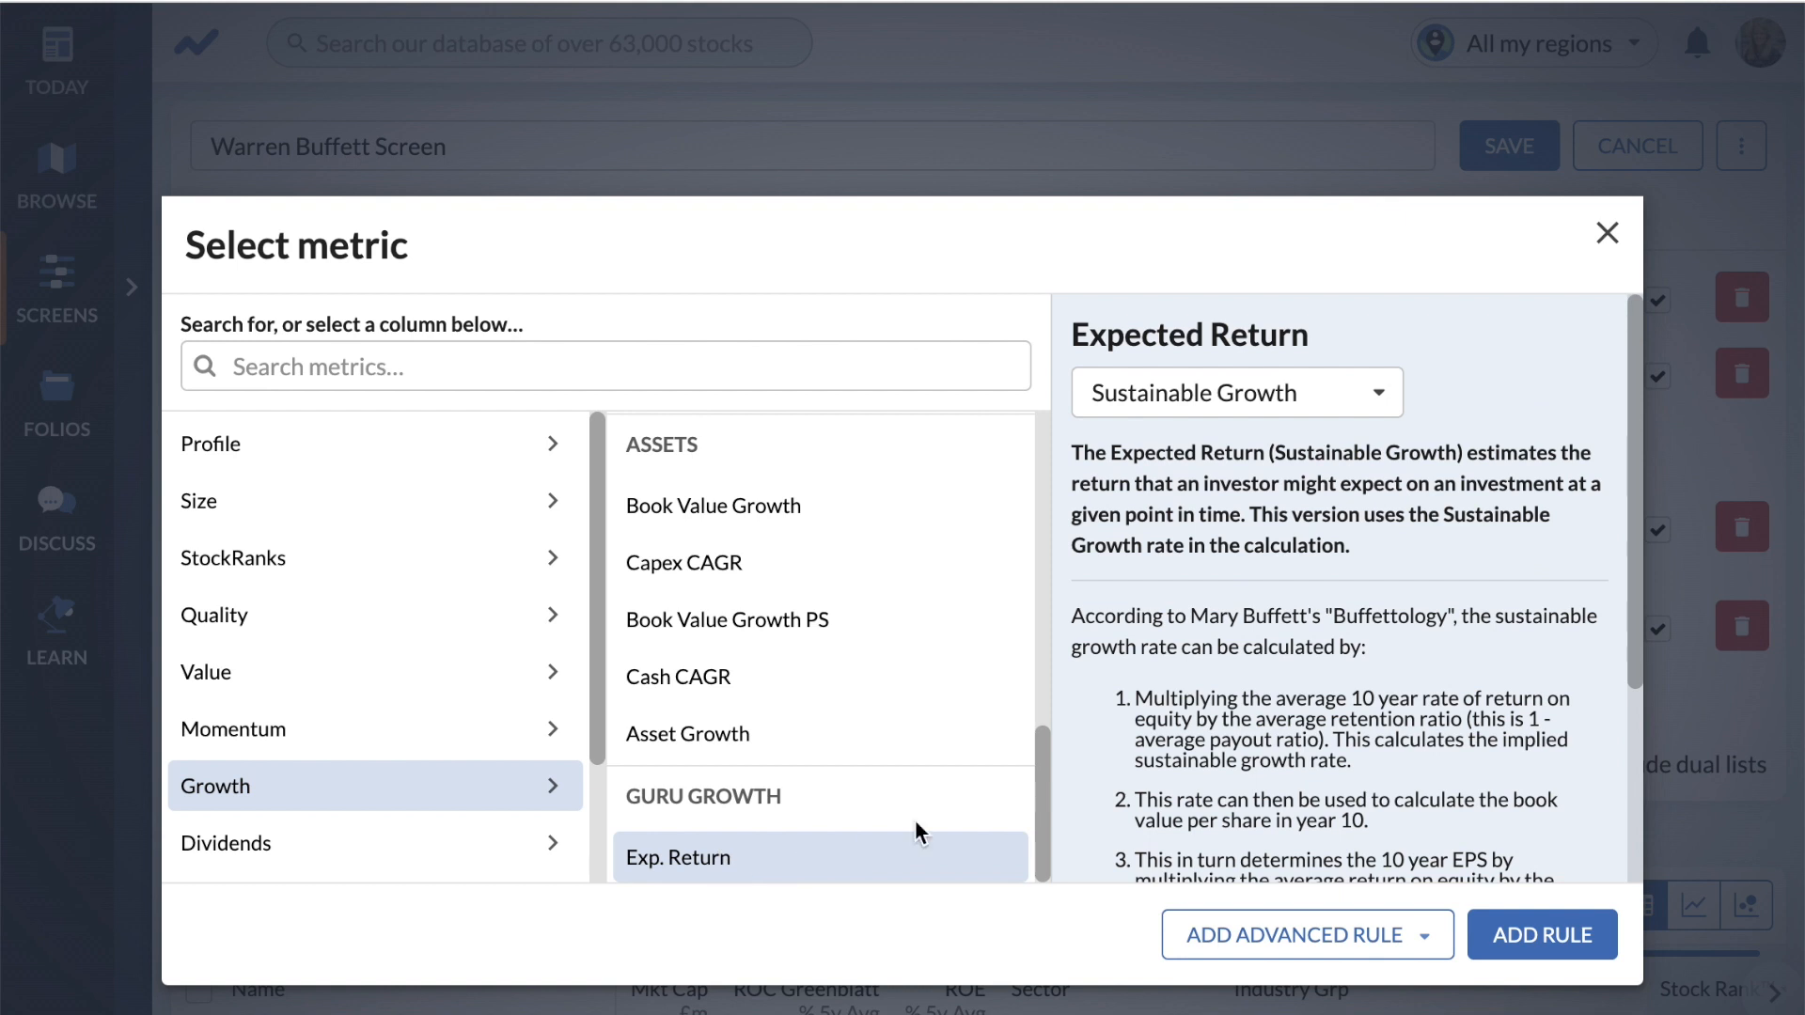
left_click(1378, 393)
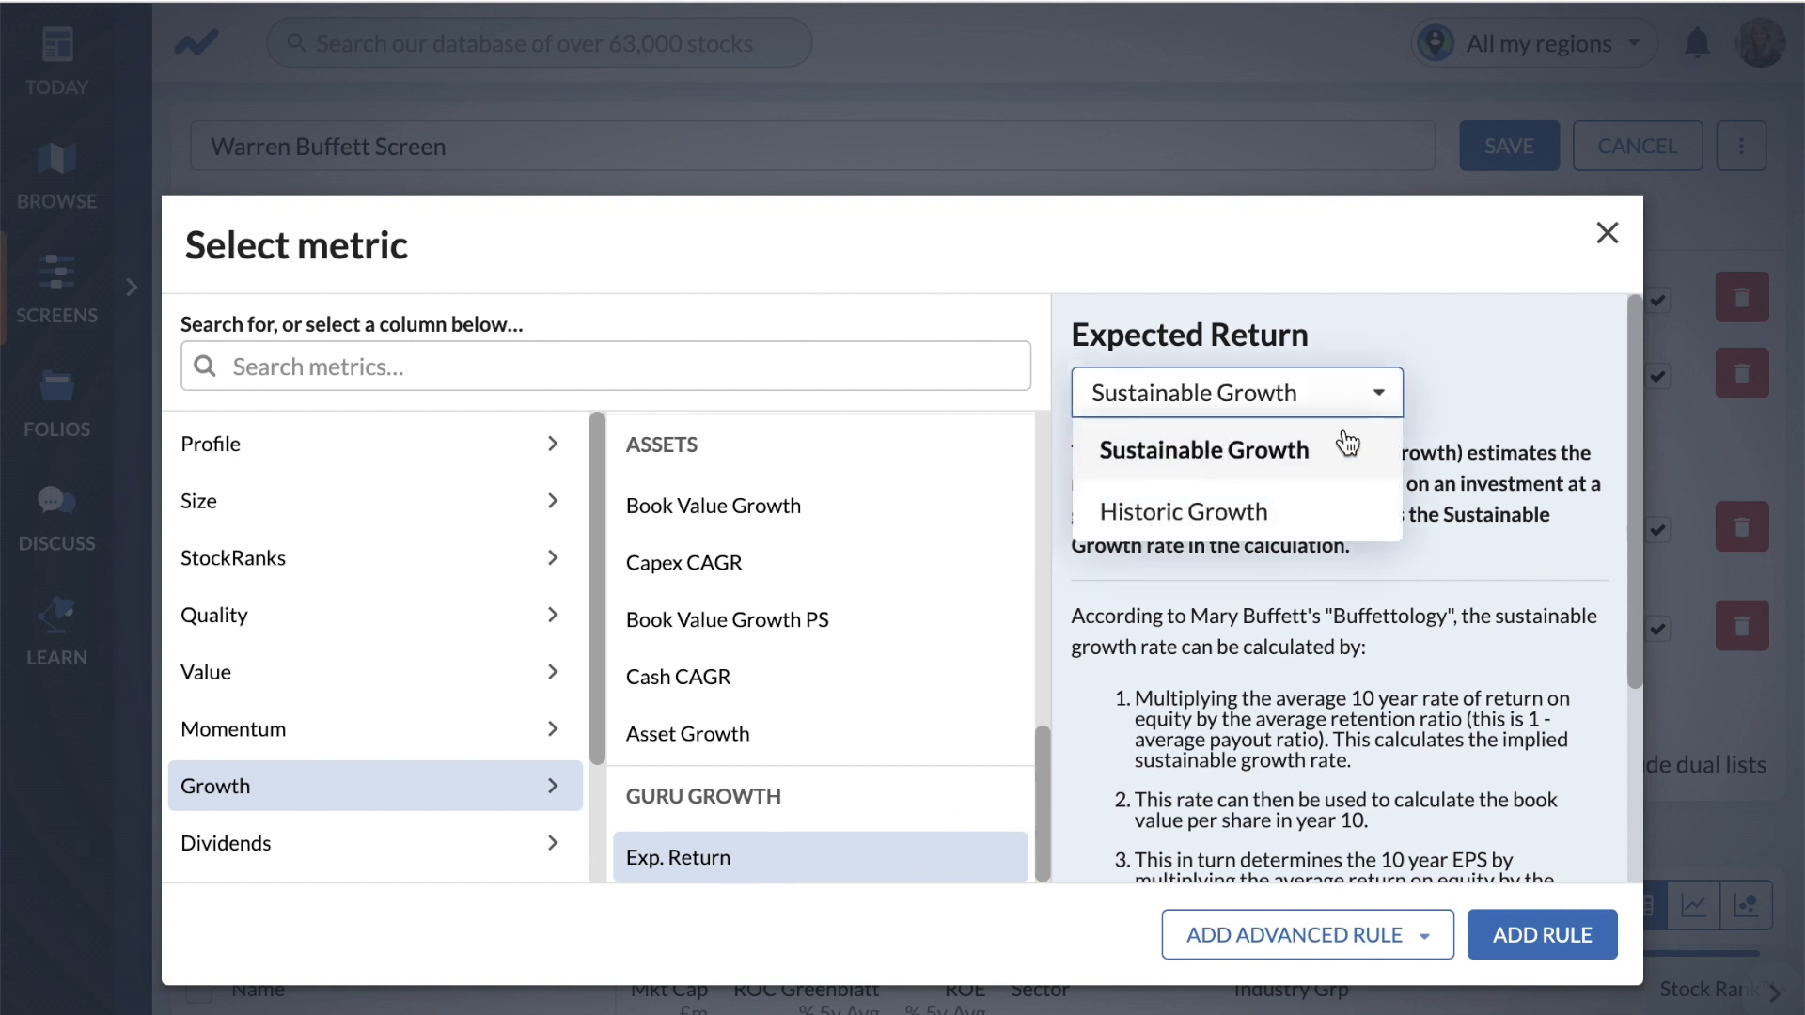
left_click(1309, 457)
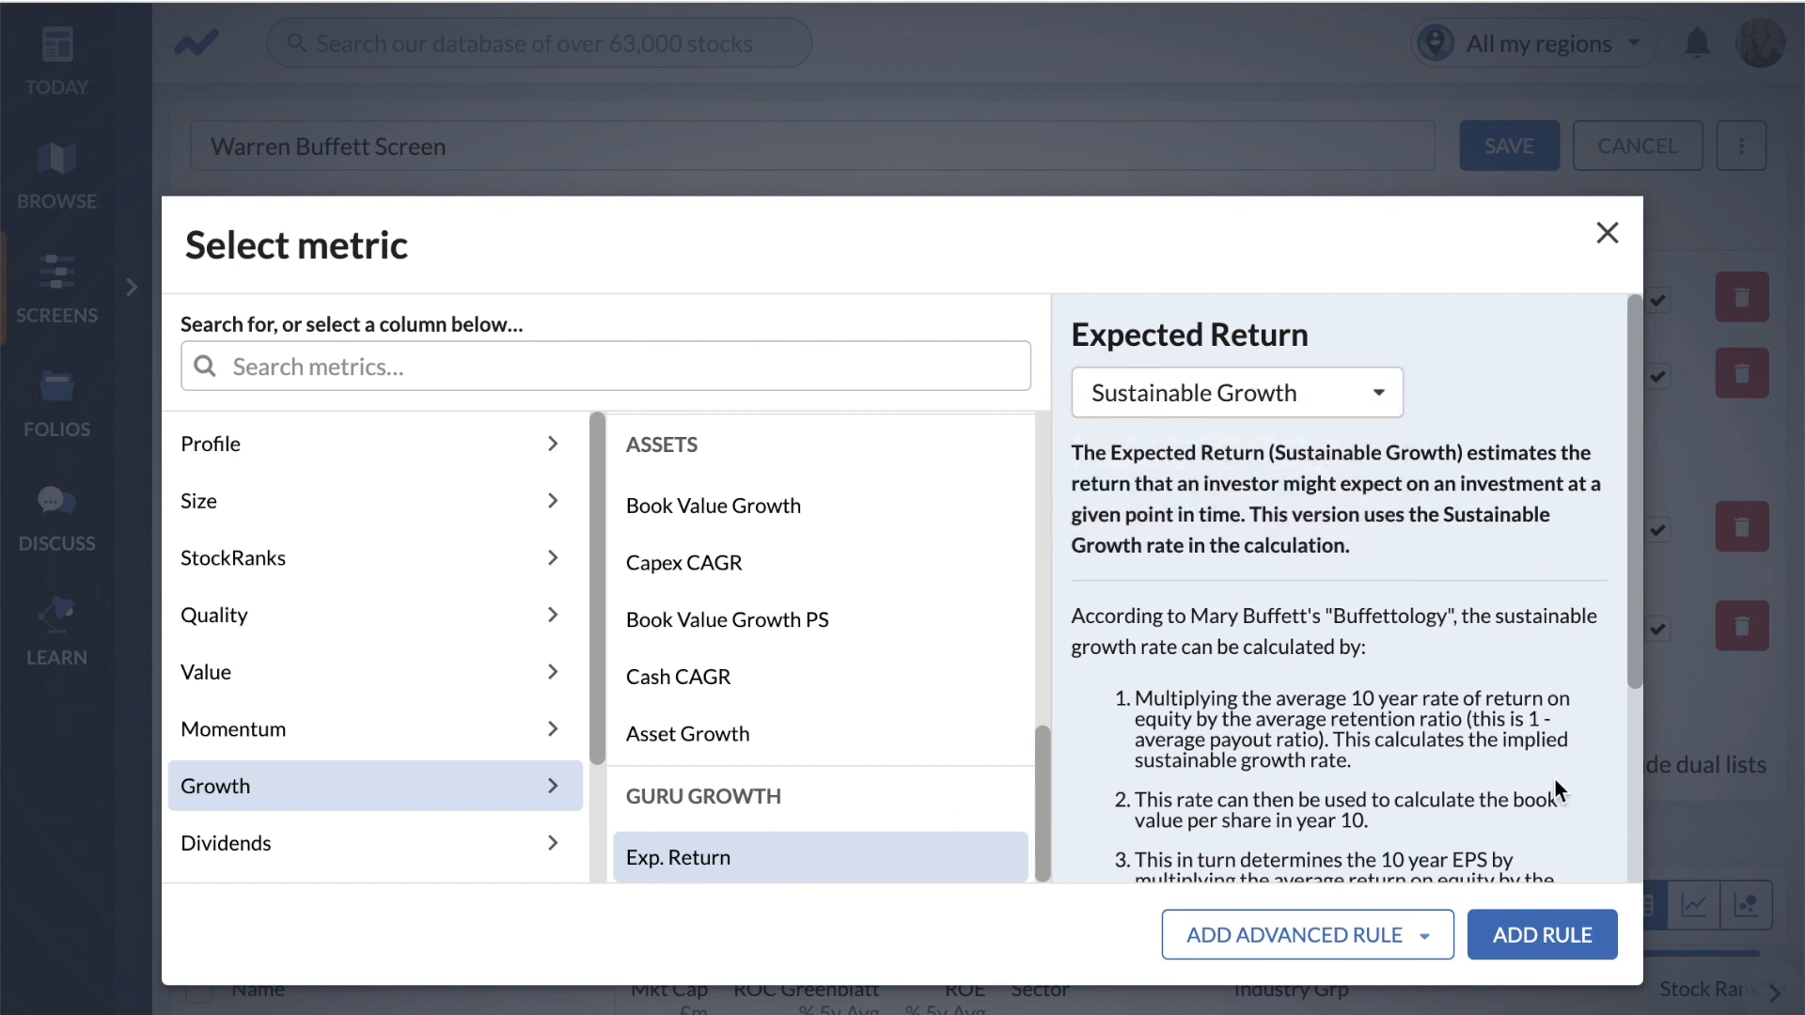
left_click(1557, 936)
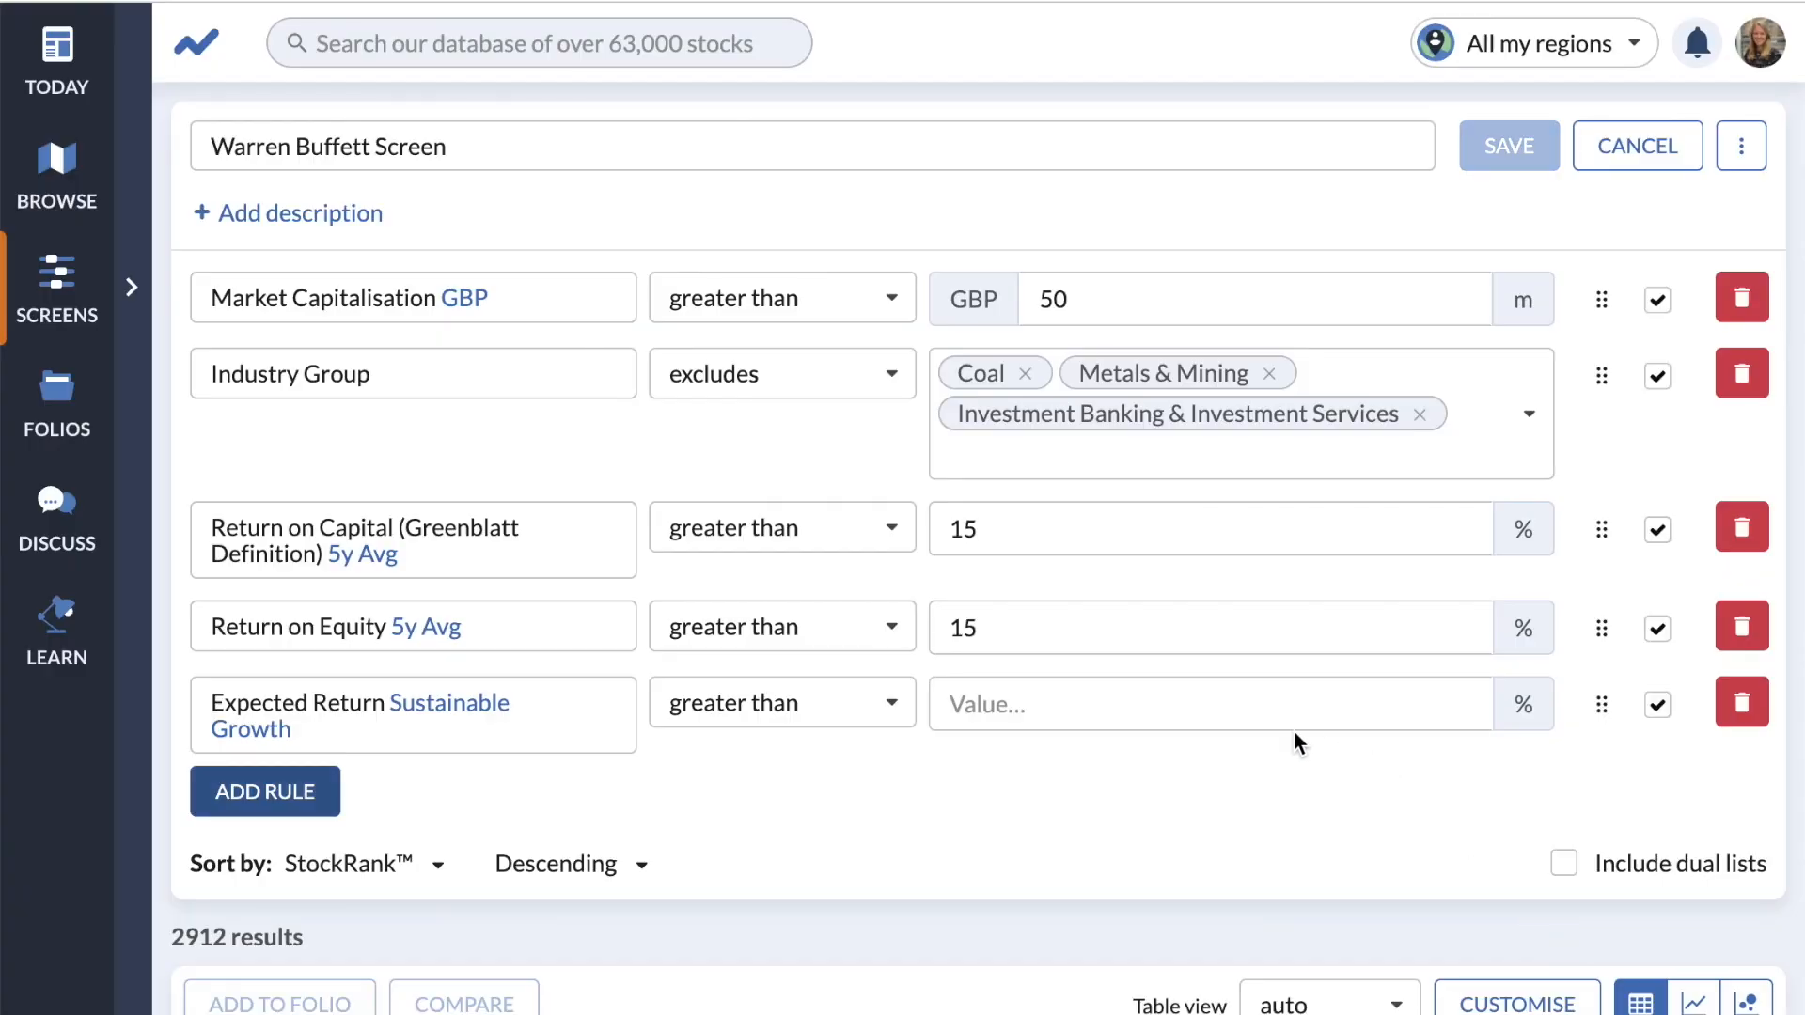
left_click(1145, 710)
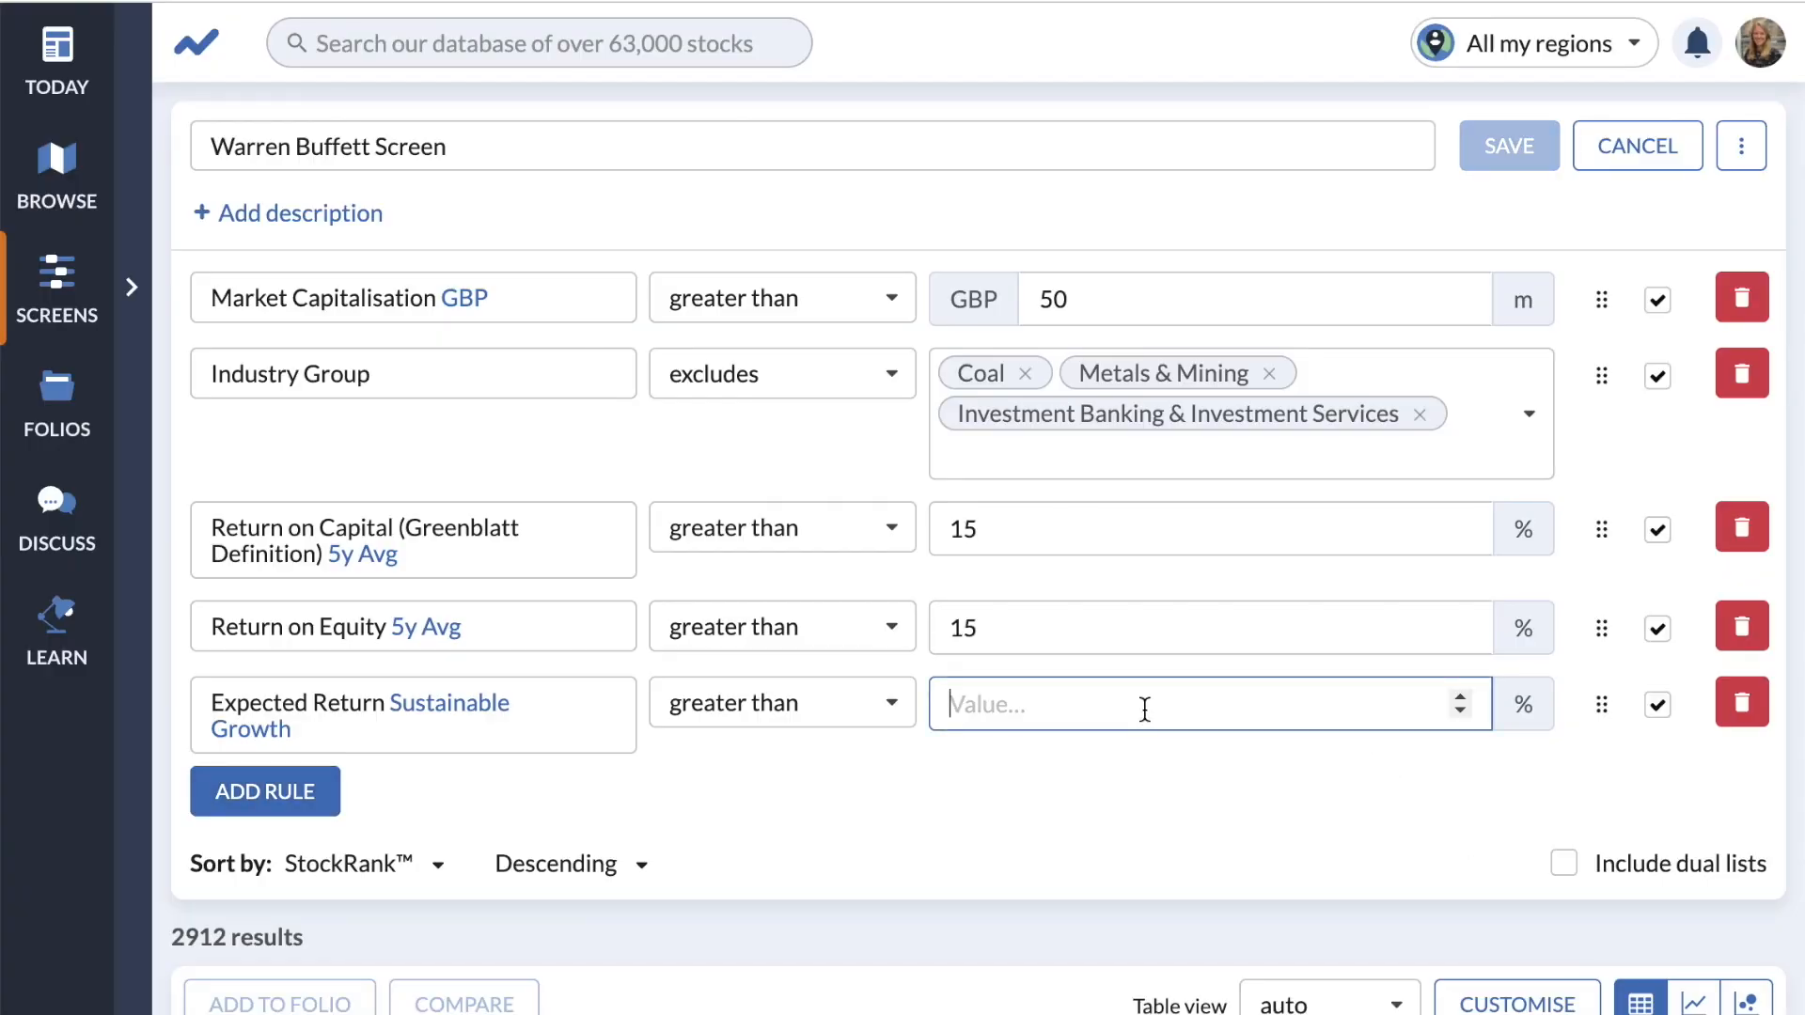
type("6")
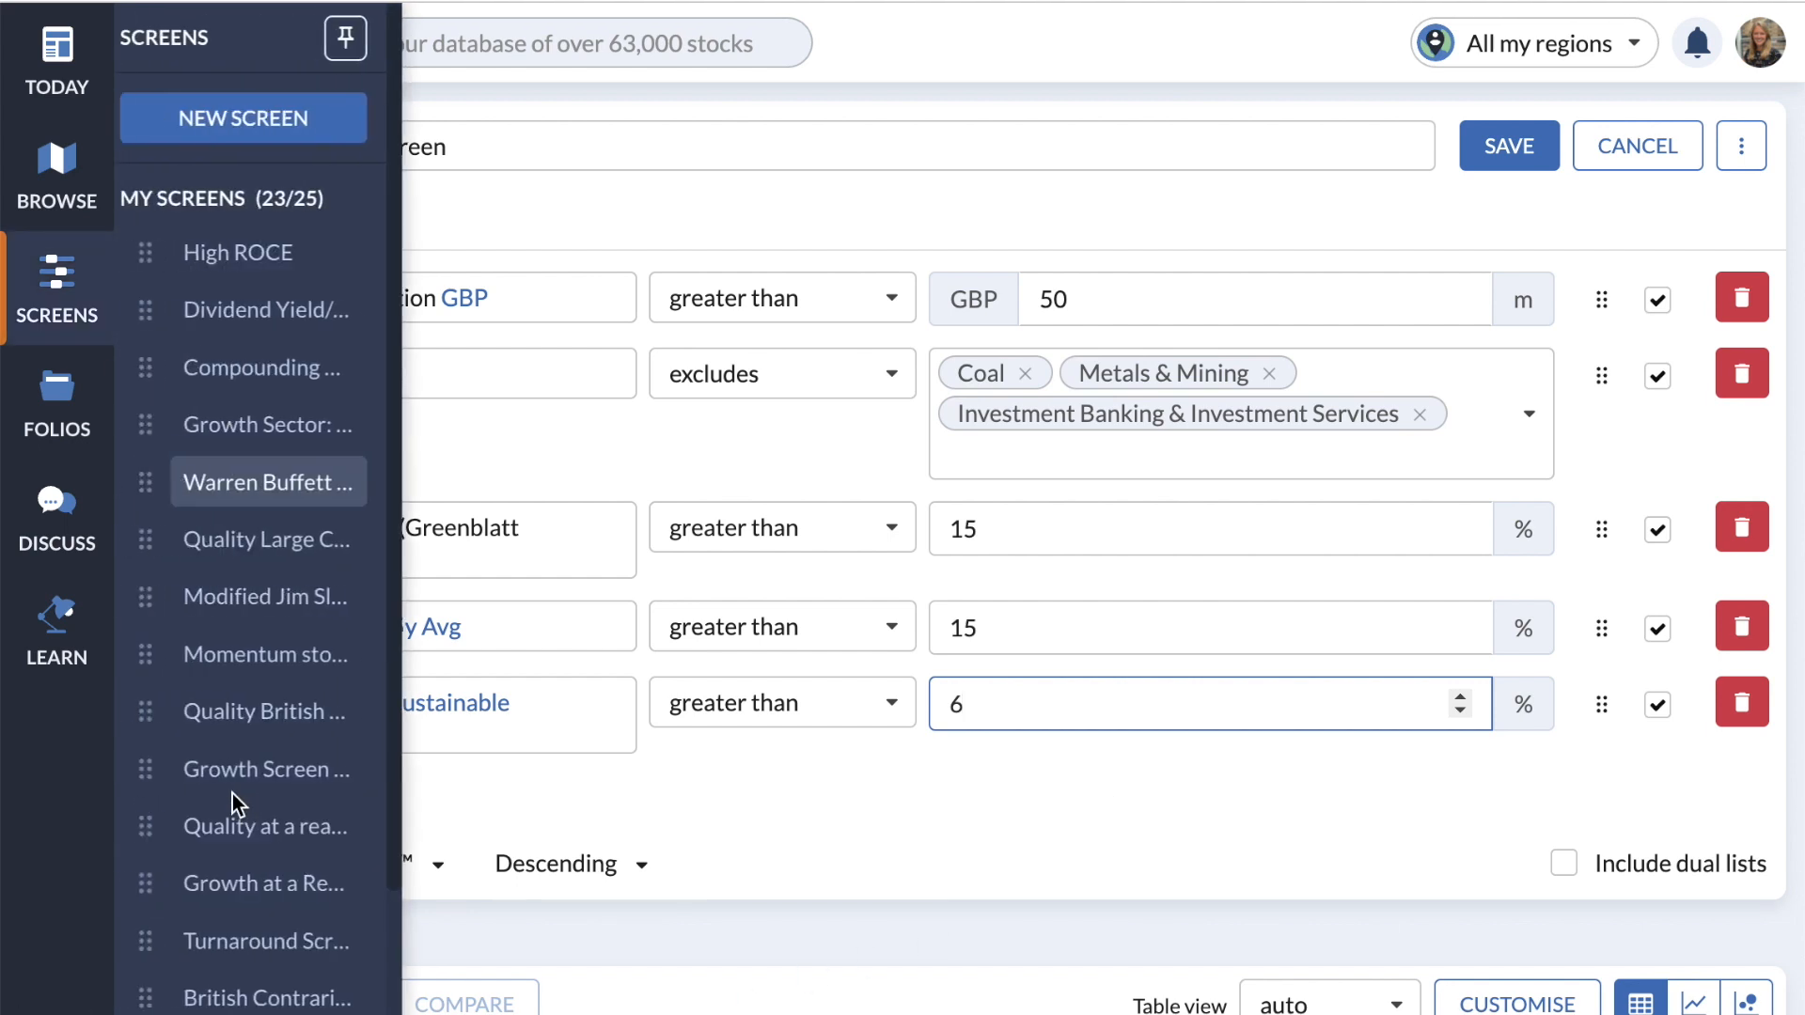
- Add a Growth rule requiring the 5y Earnings per share CAGR to be greater than 5%
left_click(256, 793)
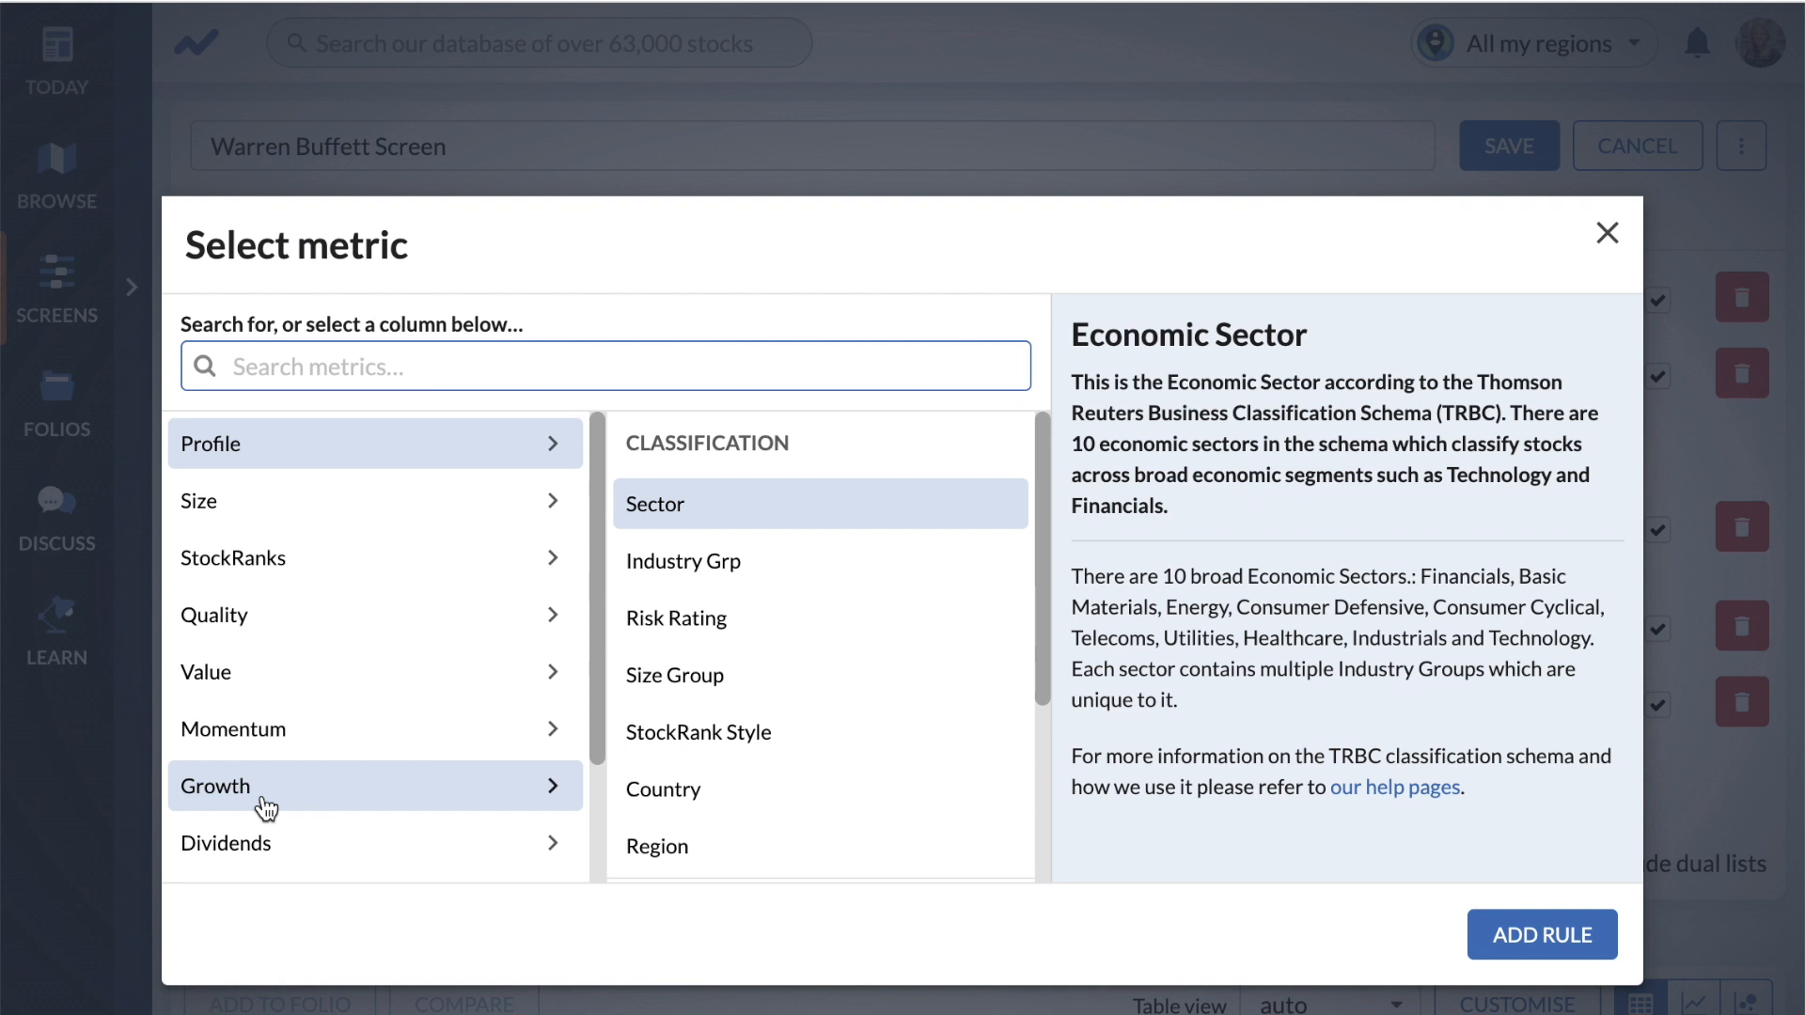
left_click(266, 804)
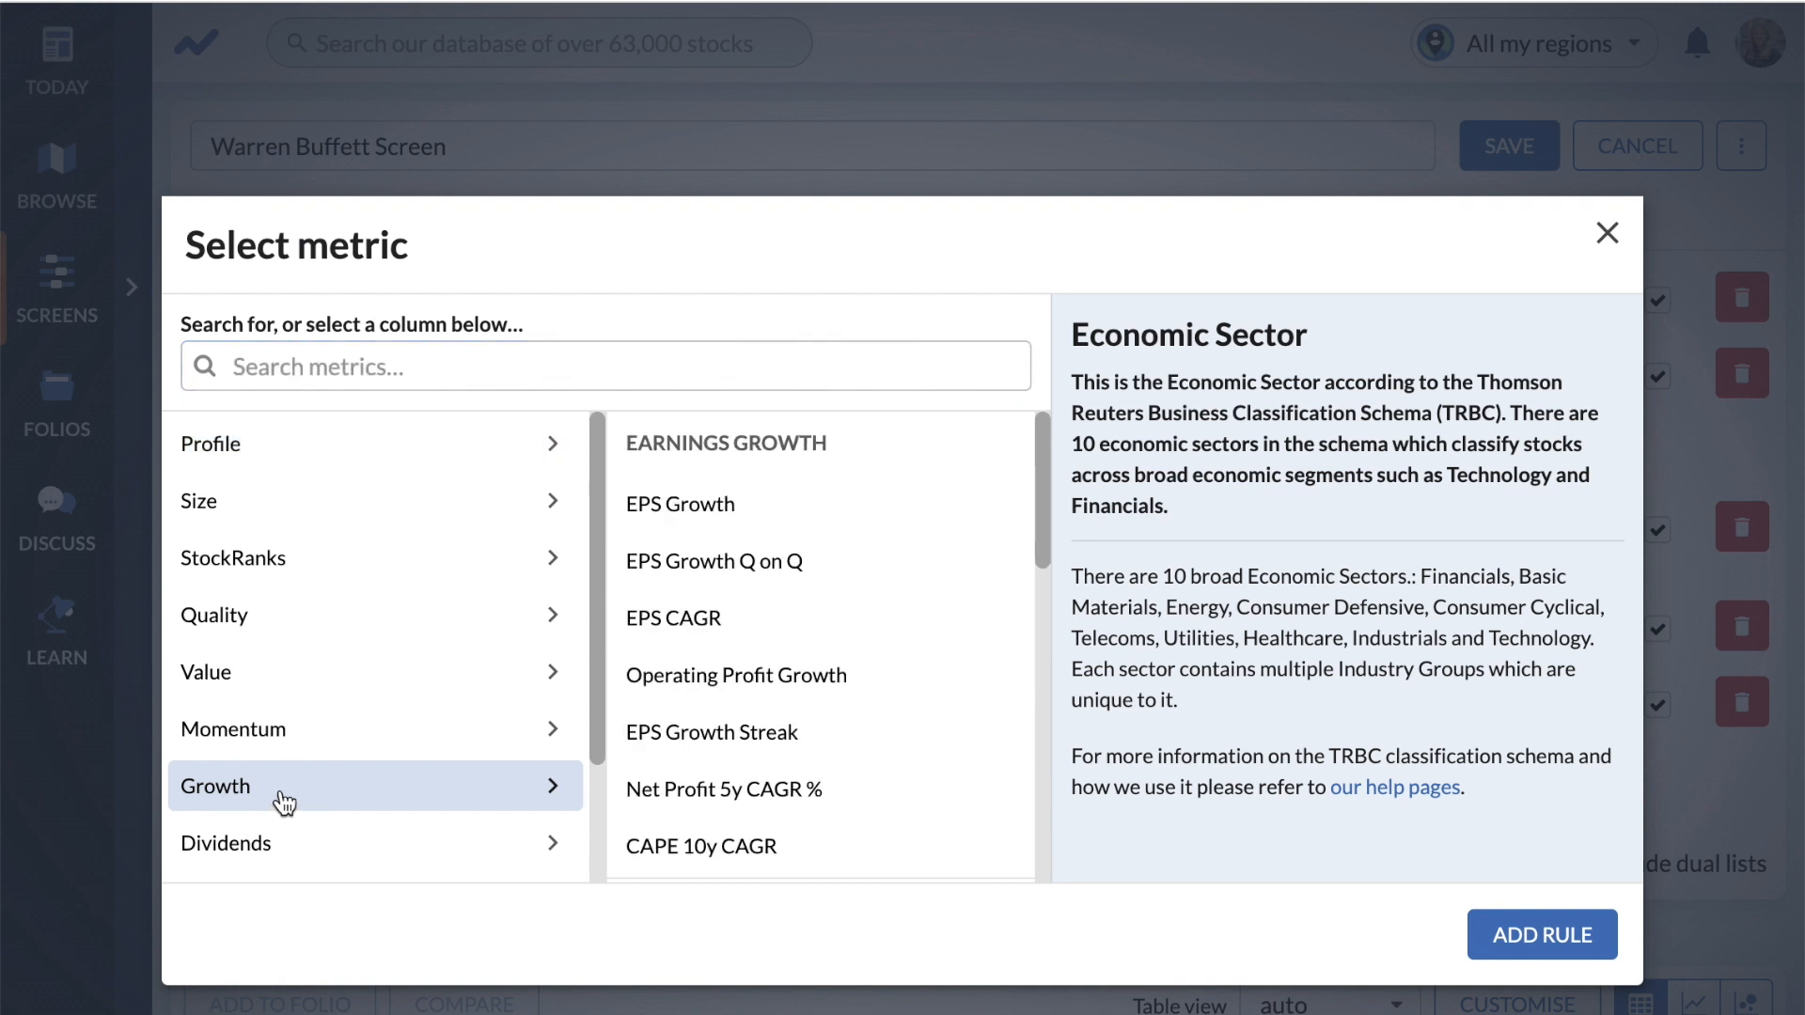
left_click(712, 625)
left_click(1362, 403)
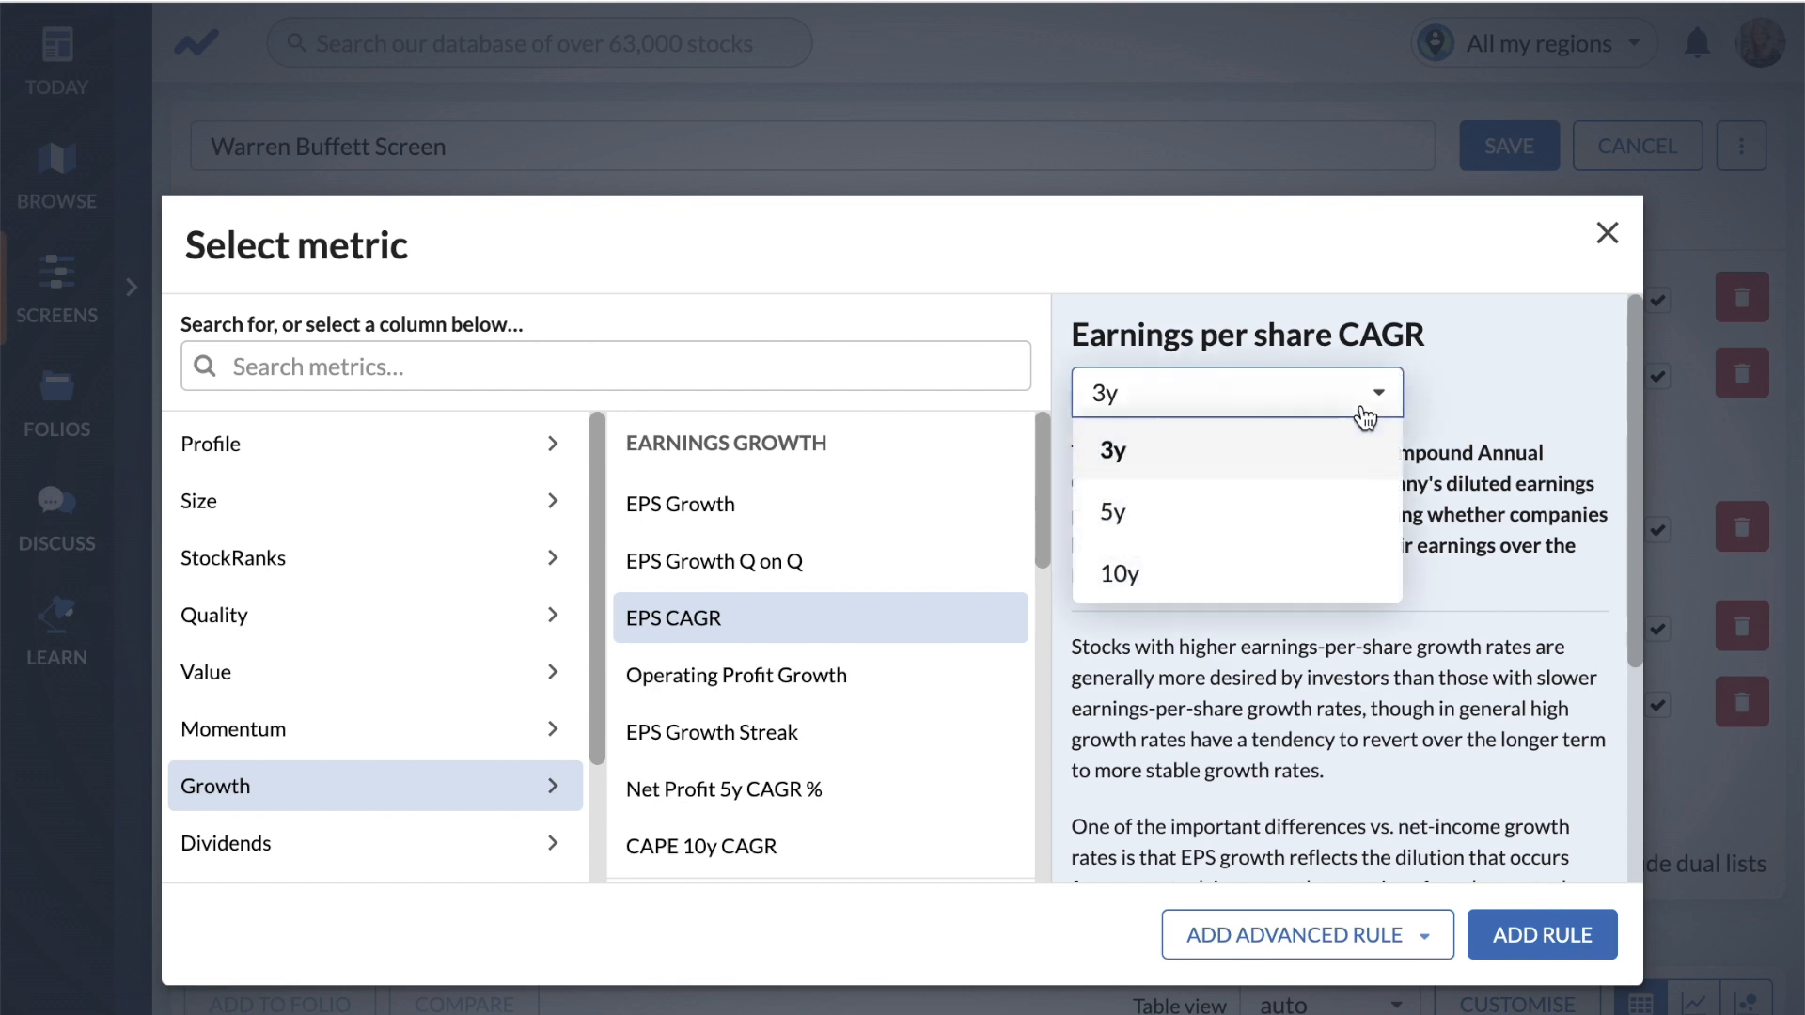
left_click(1260, 515)
left_click(1546, 940)
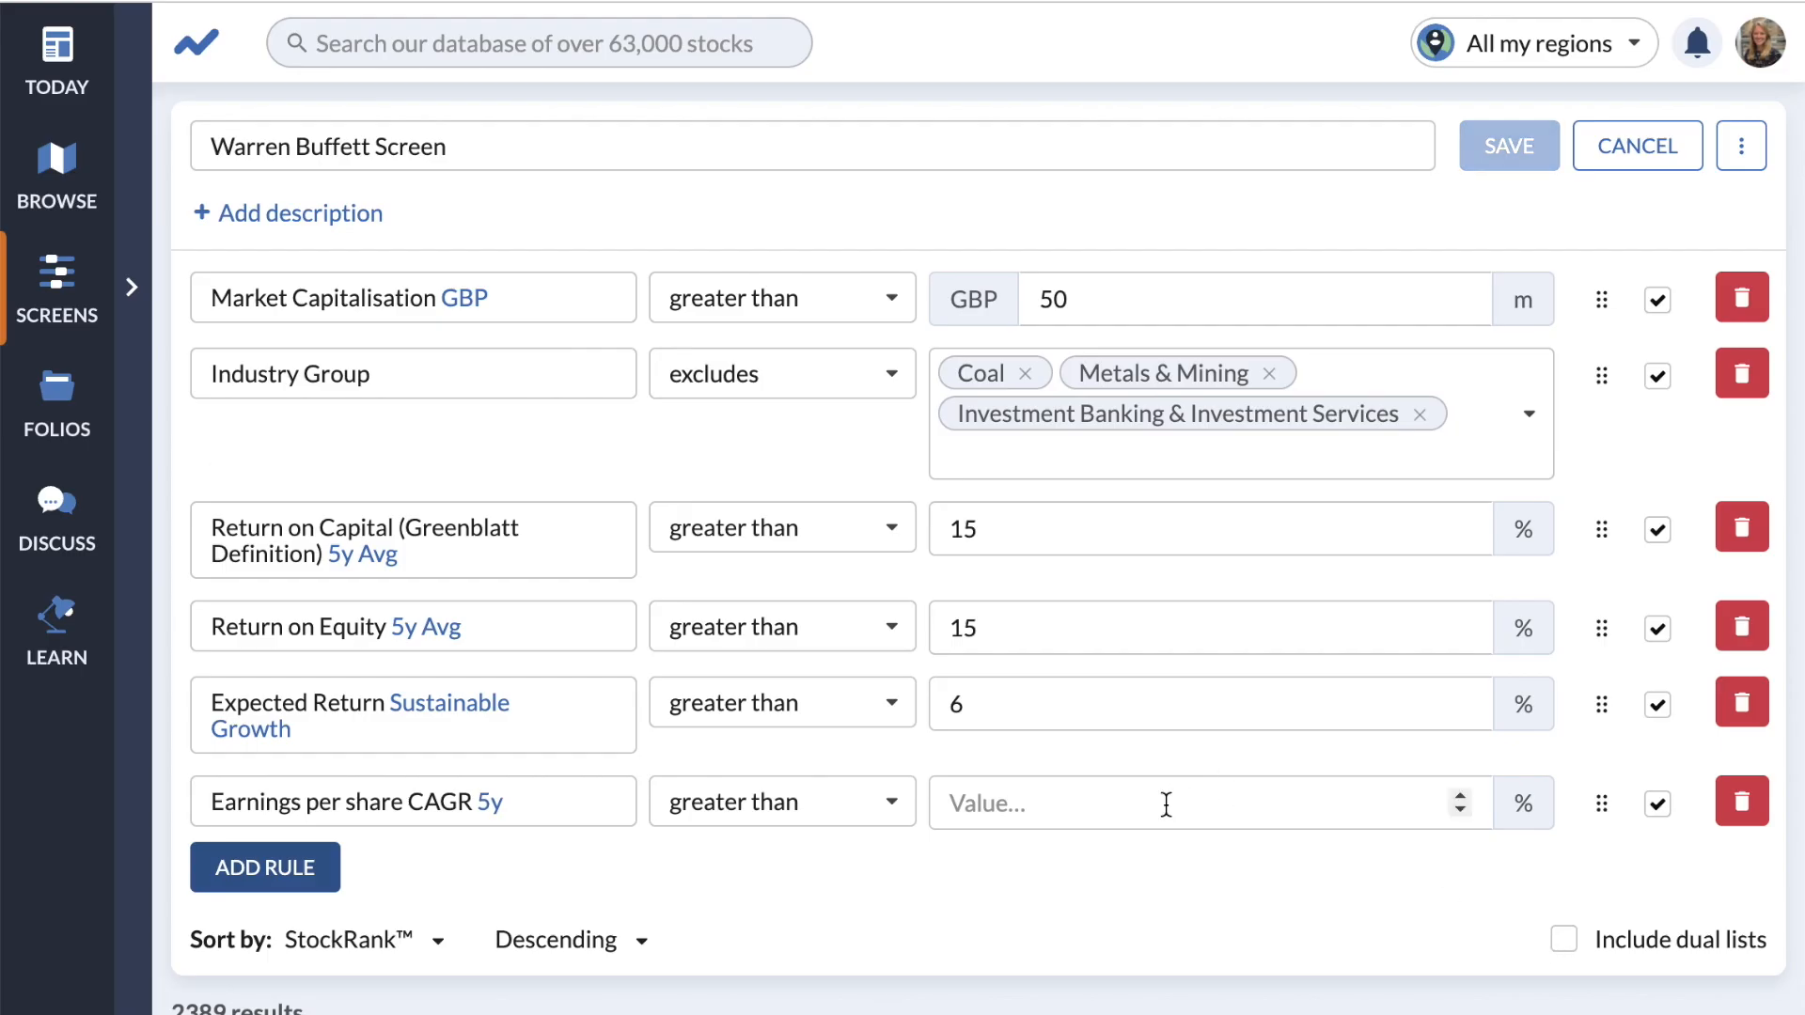
left_click(1165, 804)
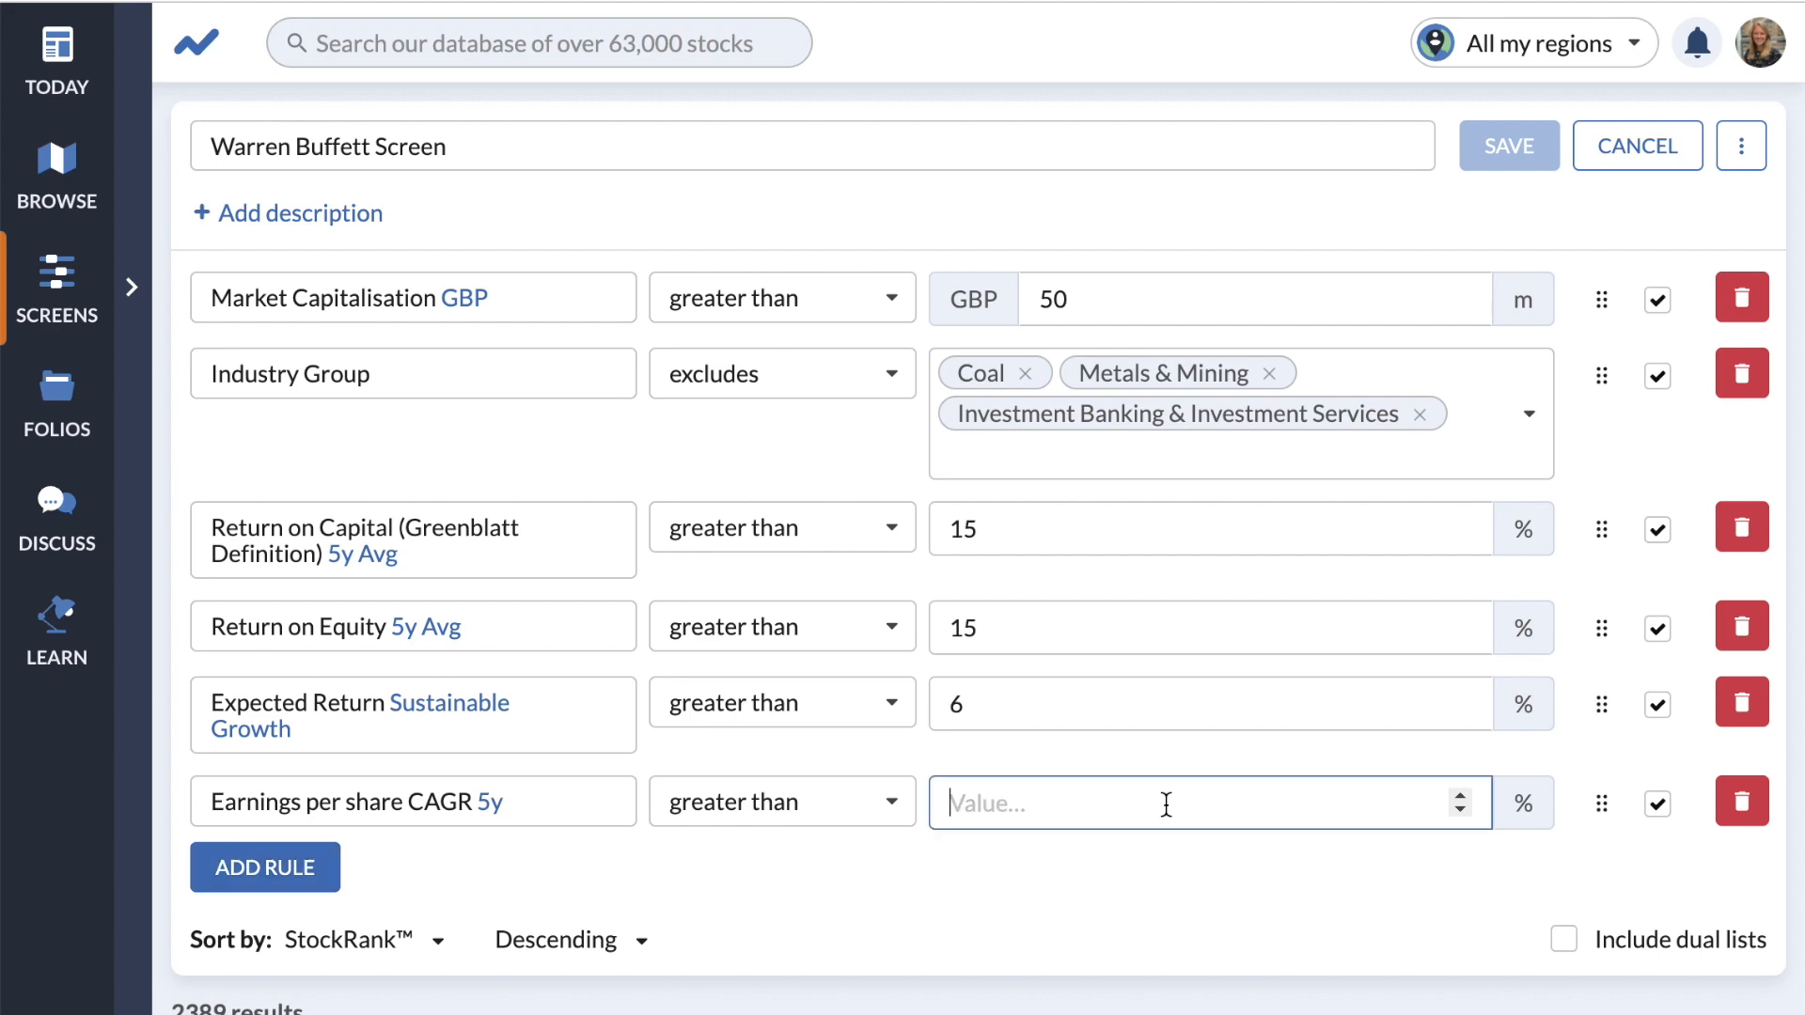
type("5")
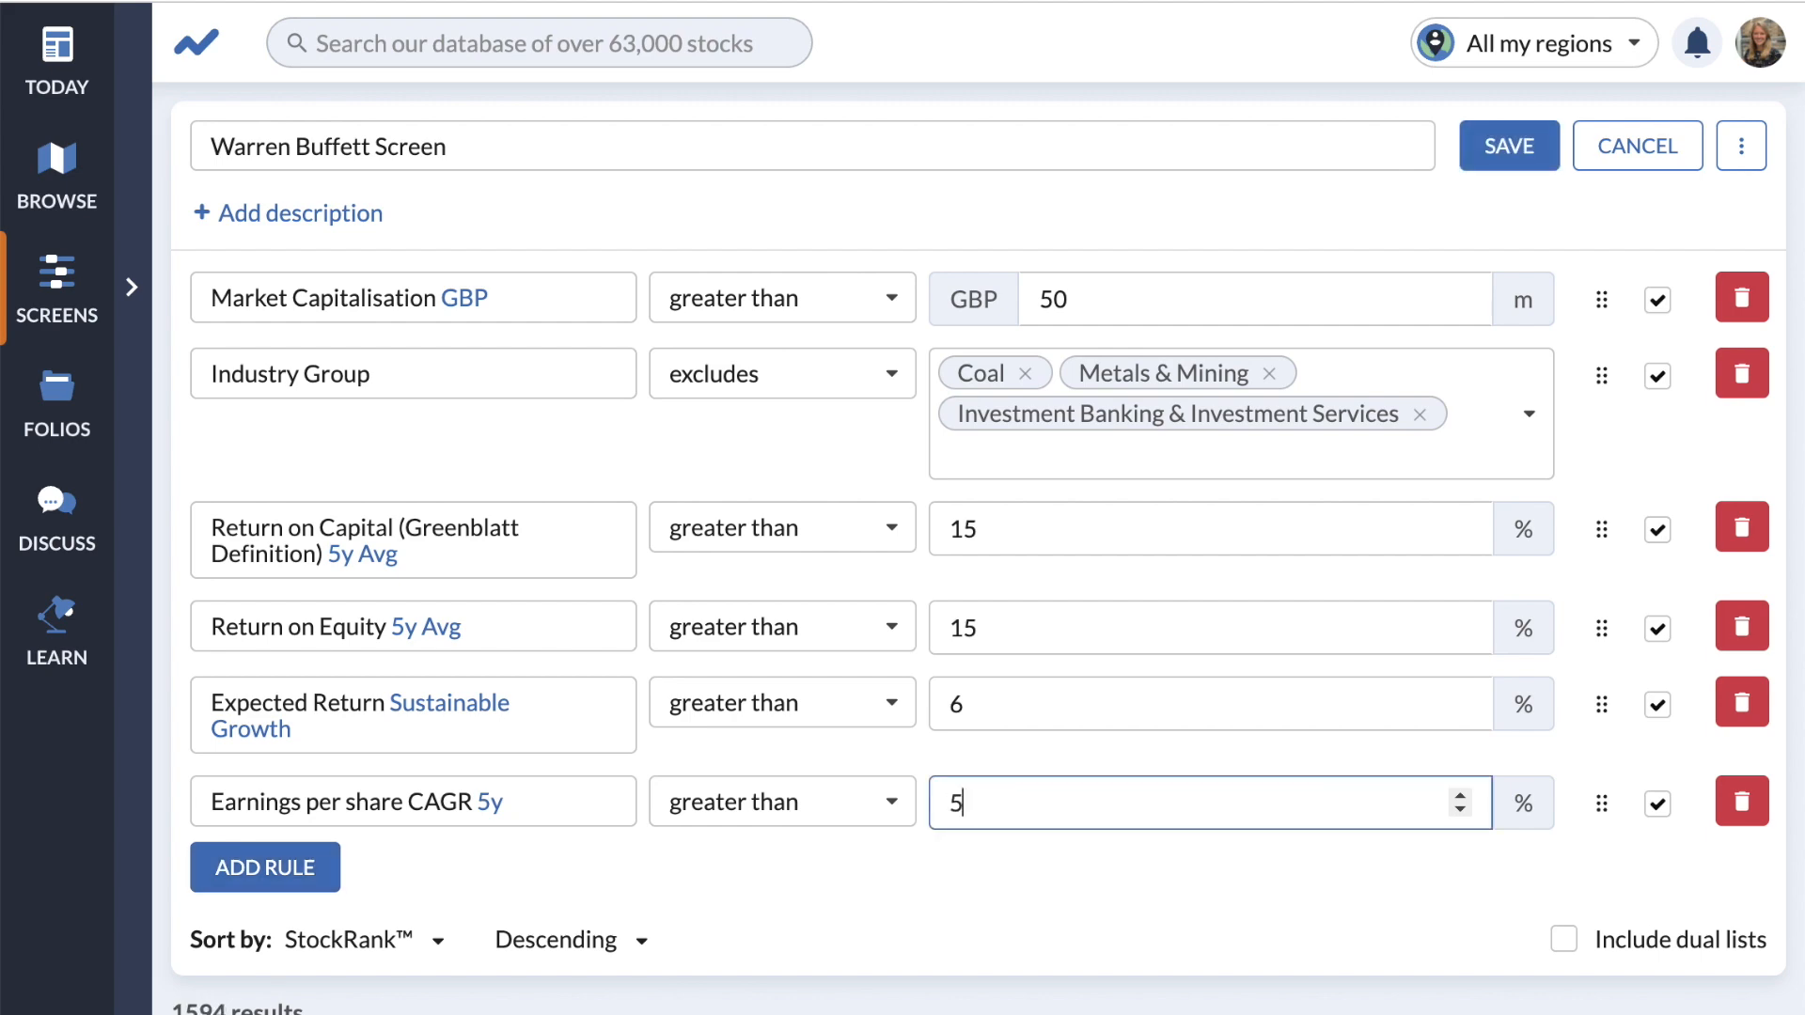